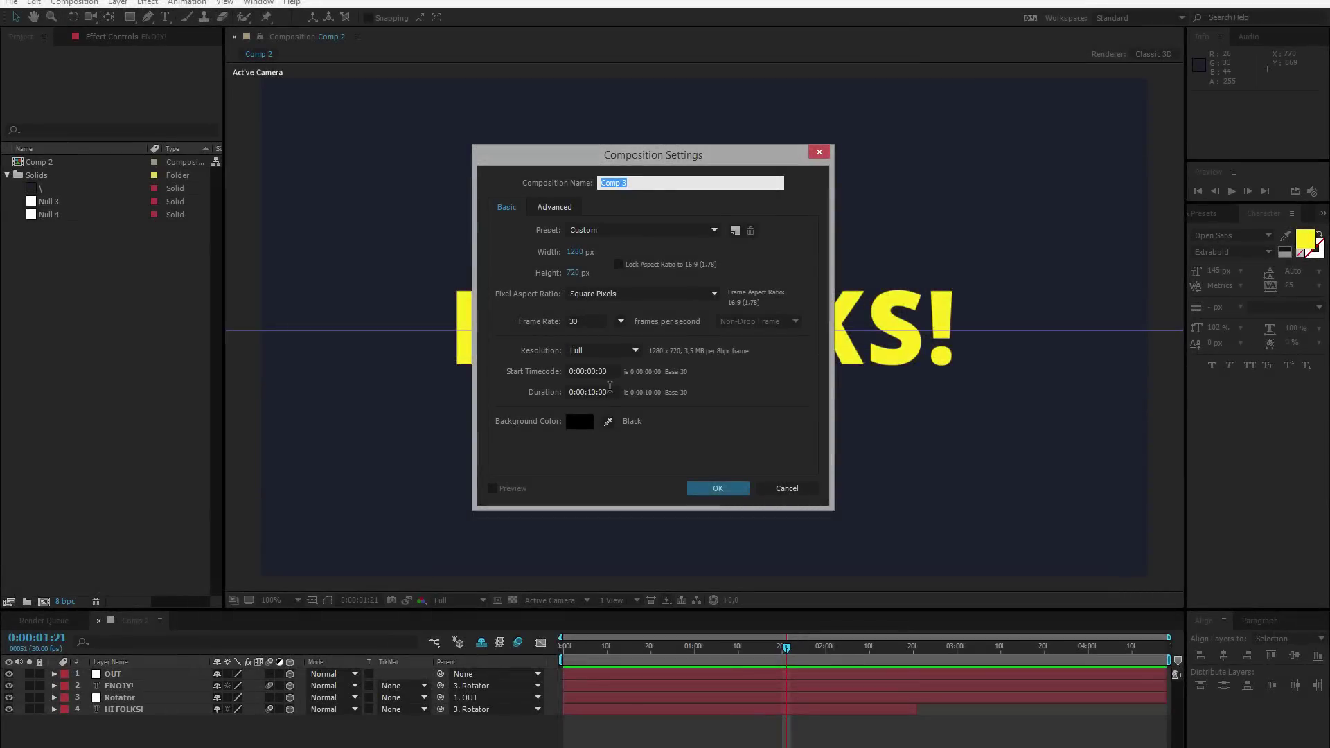
Create Comp 3, enlarge the timeline panel and change the viewer magnification.
click(721, 490)
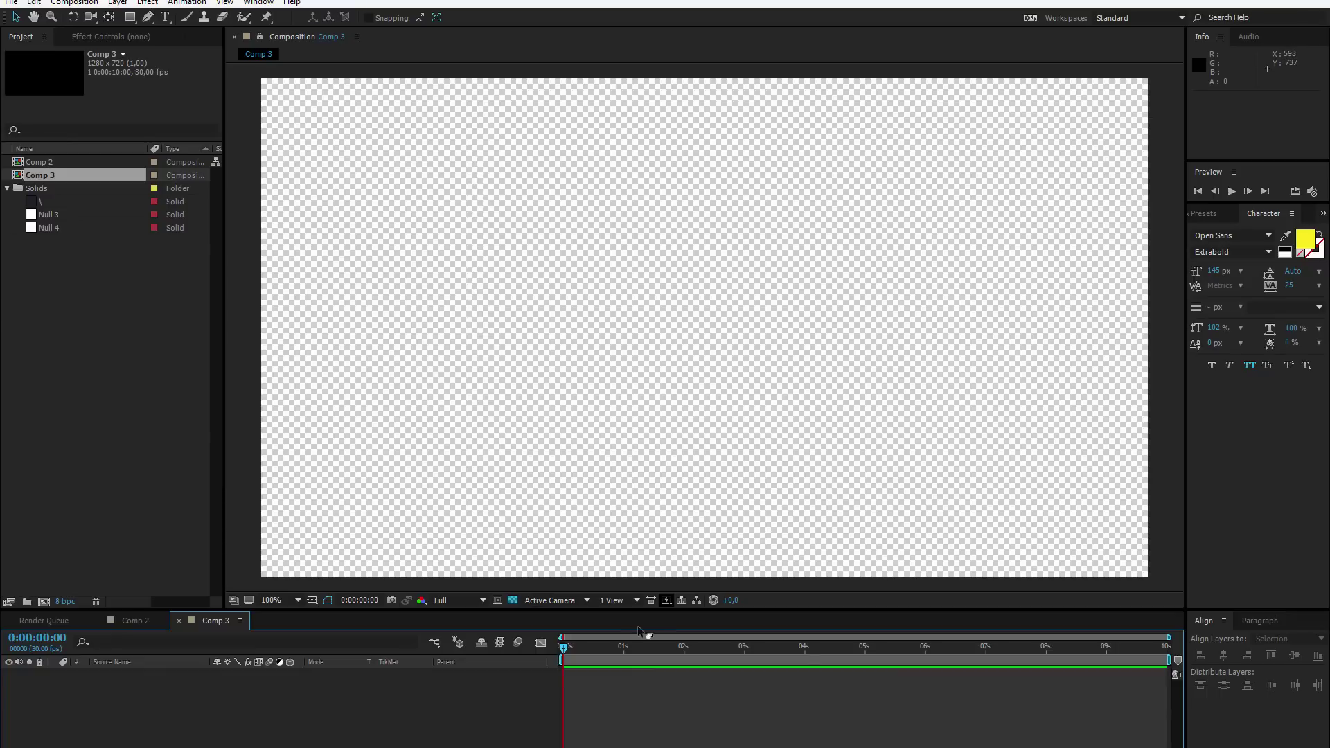
drag(646, 611, 677, 518)
click(298, 519)
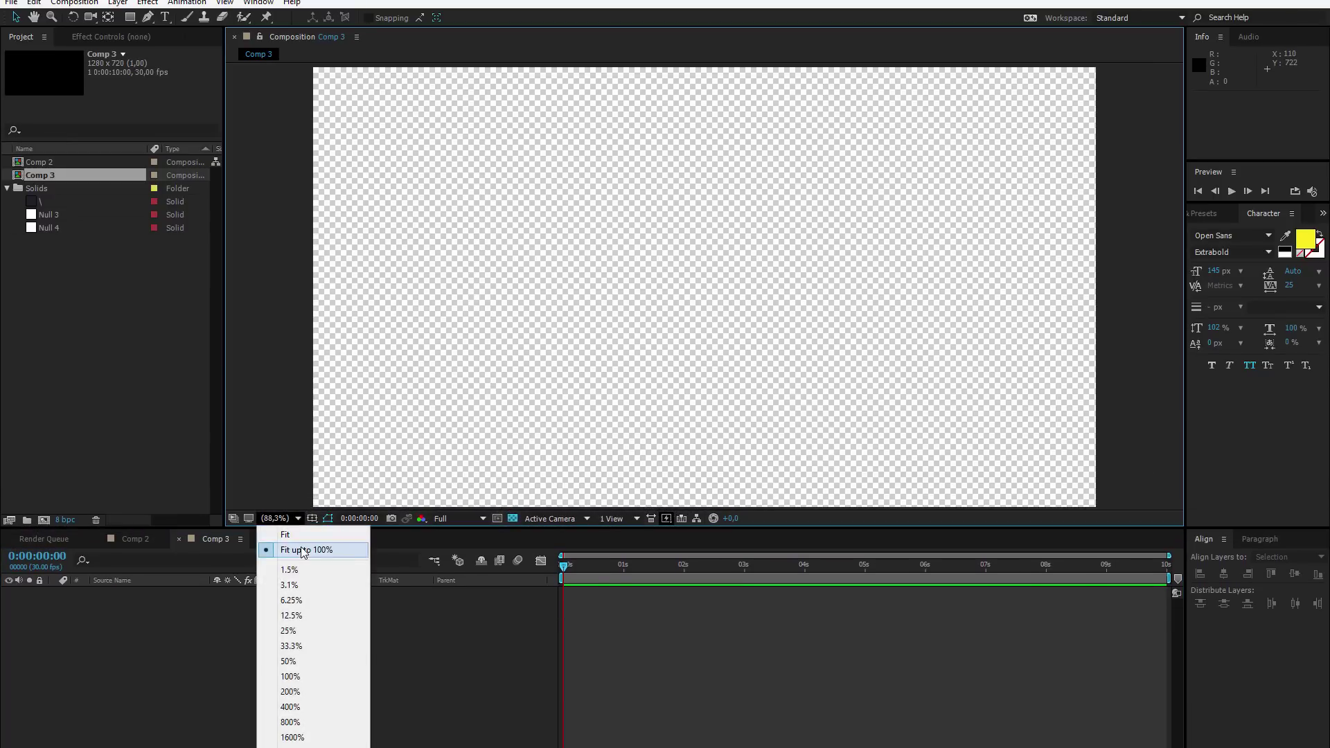
click(304, 549)
click(386, 619)
Add a full-frame 1280×720 Medium Gray-Royal Blue solid as background and mark it shy.
key(ctrl+y)
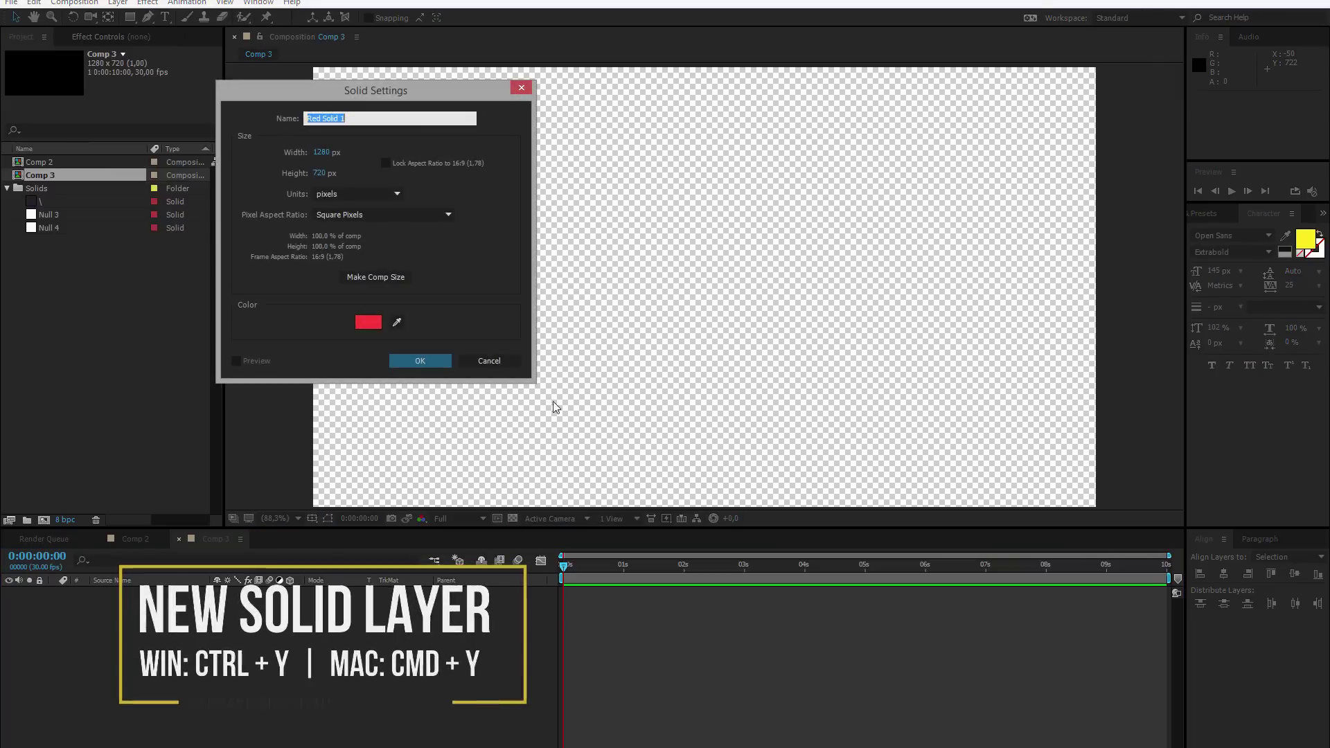
click(397, 322)
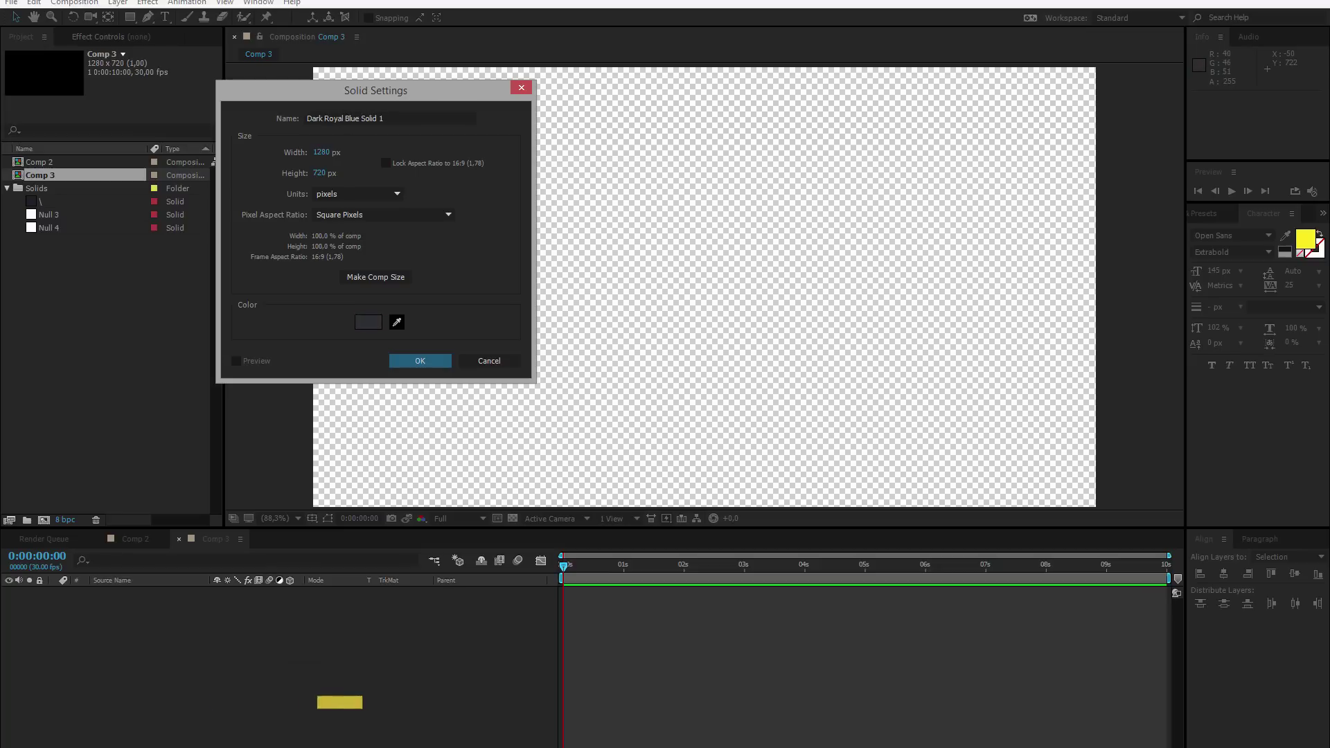
click(795, 249)
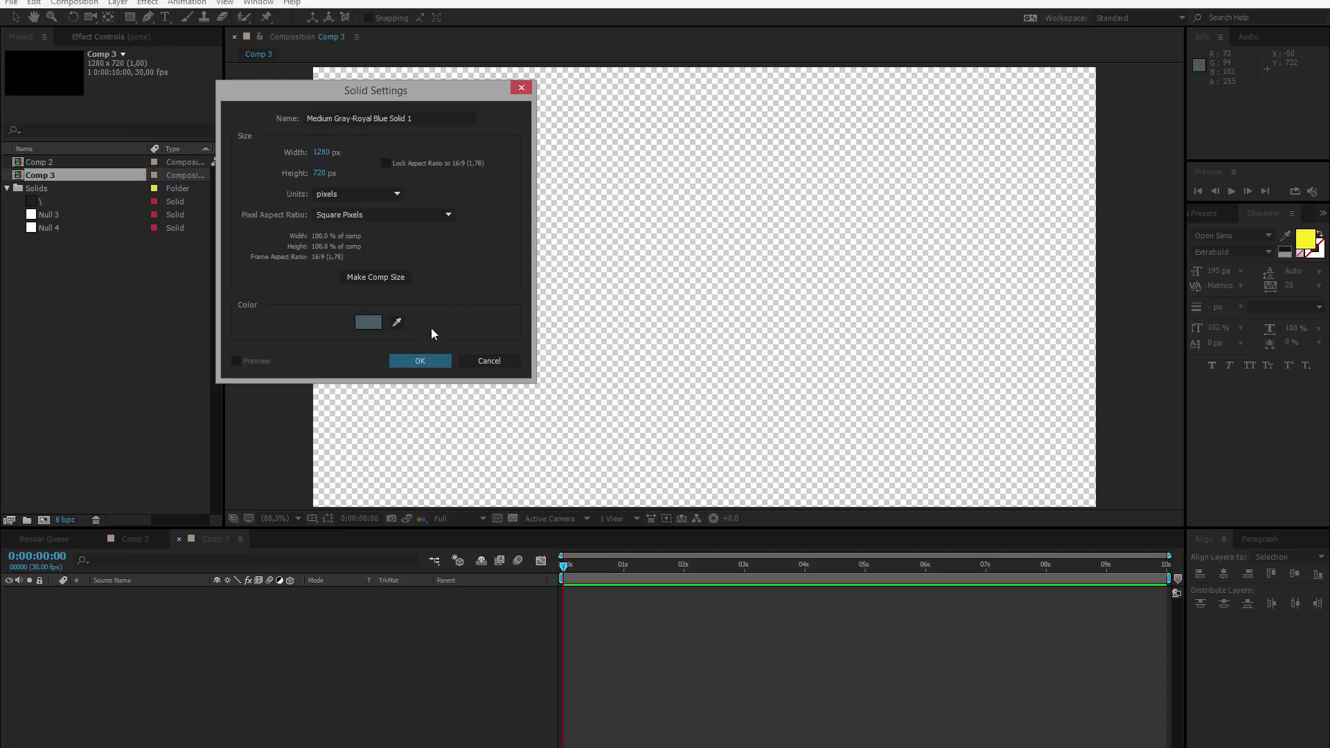
click(442, 359)
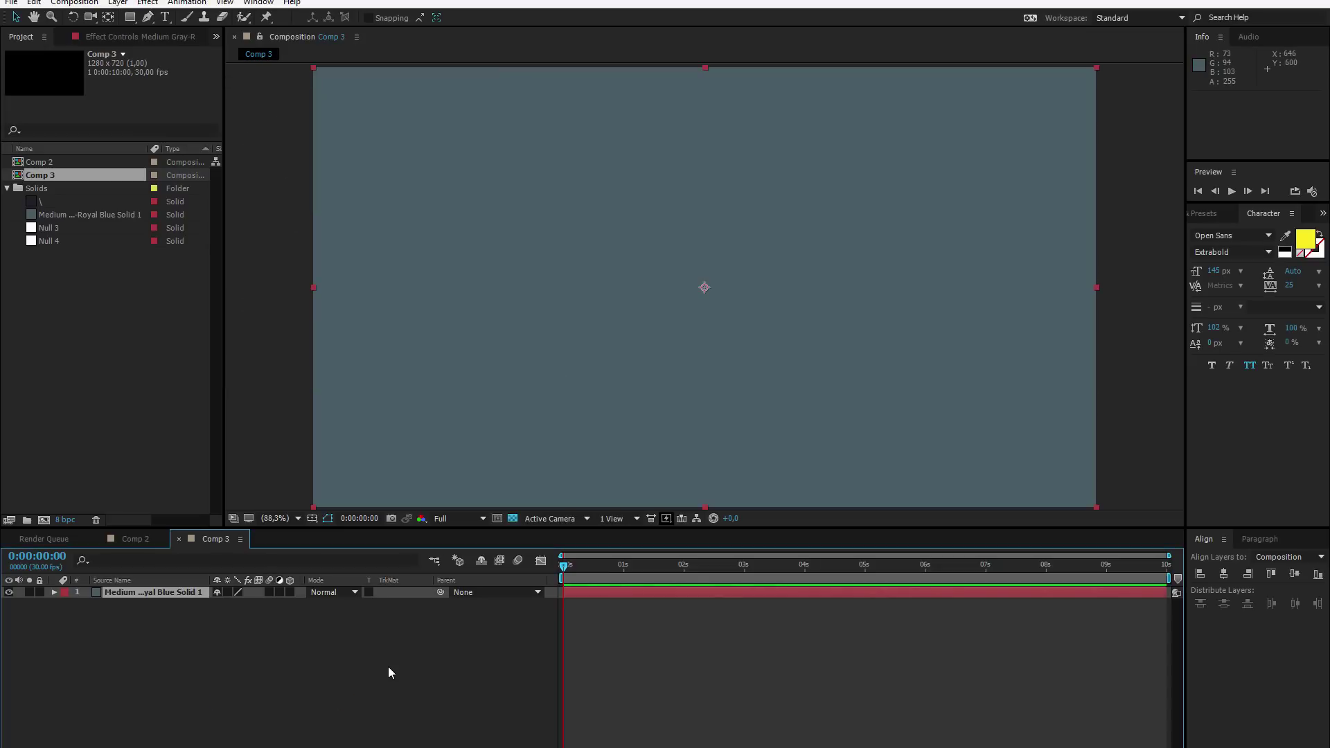
click(217, 592)
Turn on Hide Shy Layers so the grey-blue solid leaves the layer list, then deselect it.
click(482, 563)
click(482, 562)
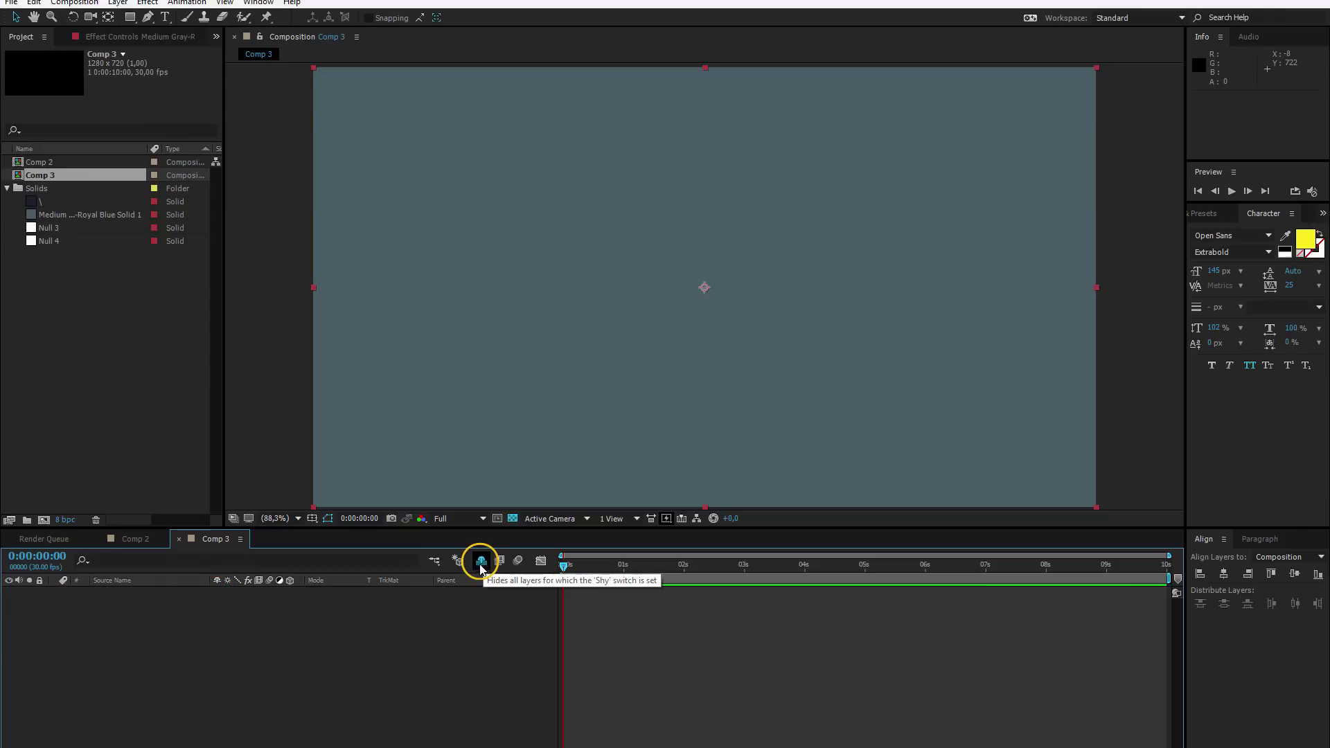
click(216, 608)
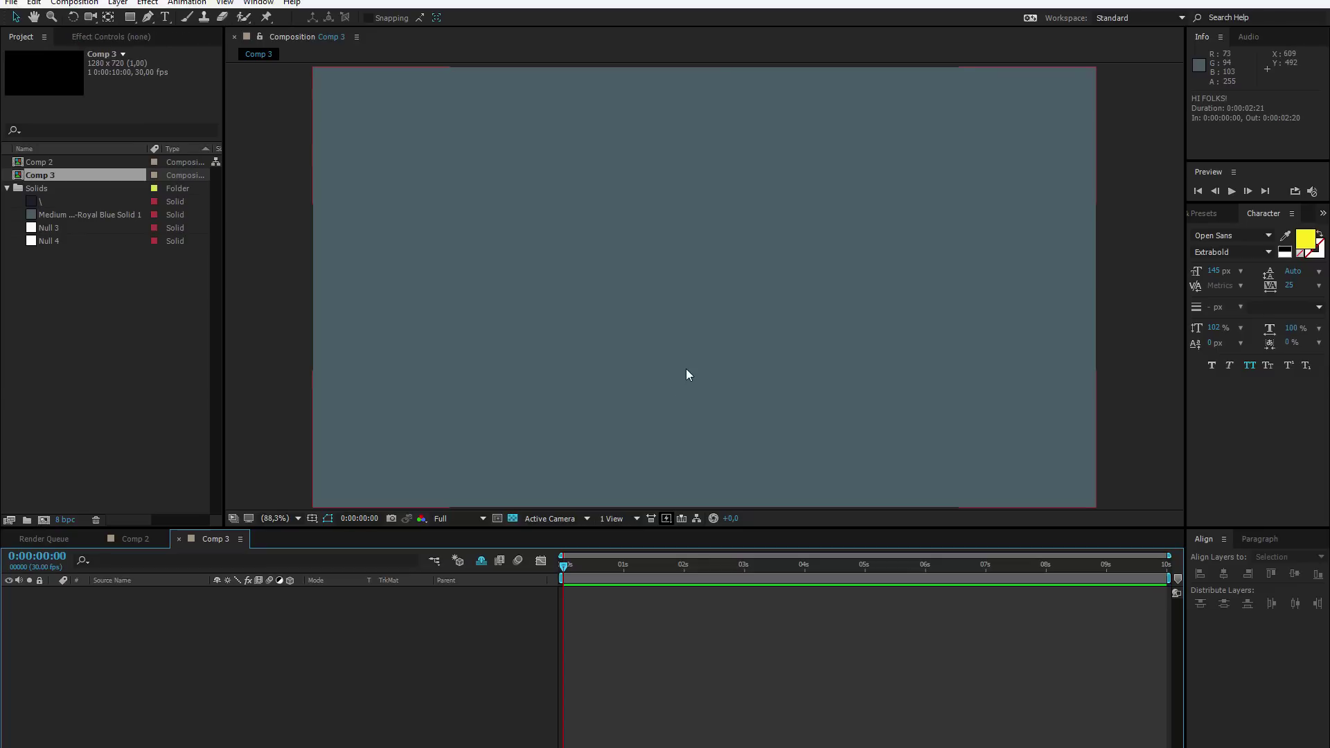
Create a yellow 'HI FOLKS!' text layer in Open Sans Extrabold at 145 px.
click(165, 17)
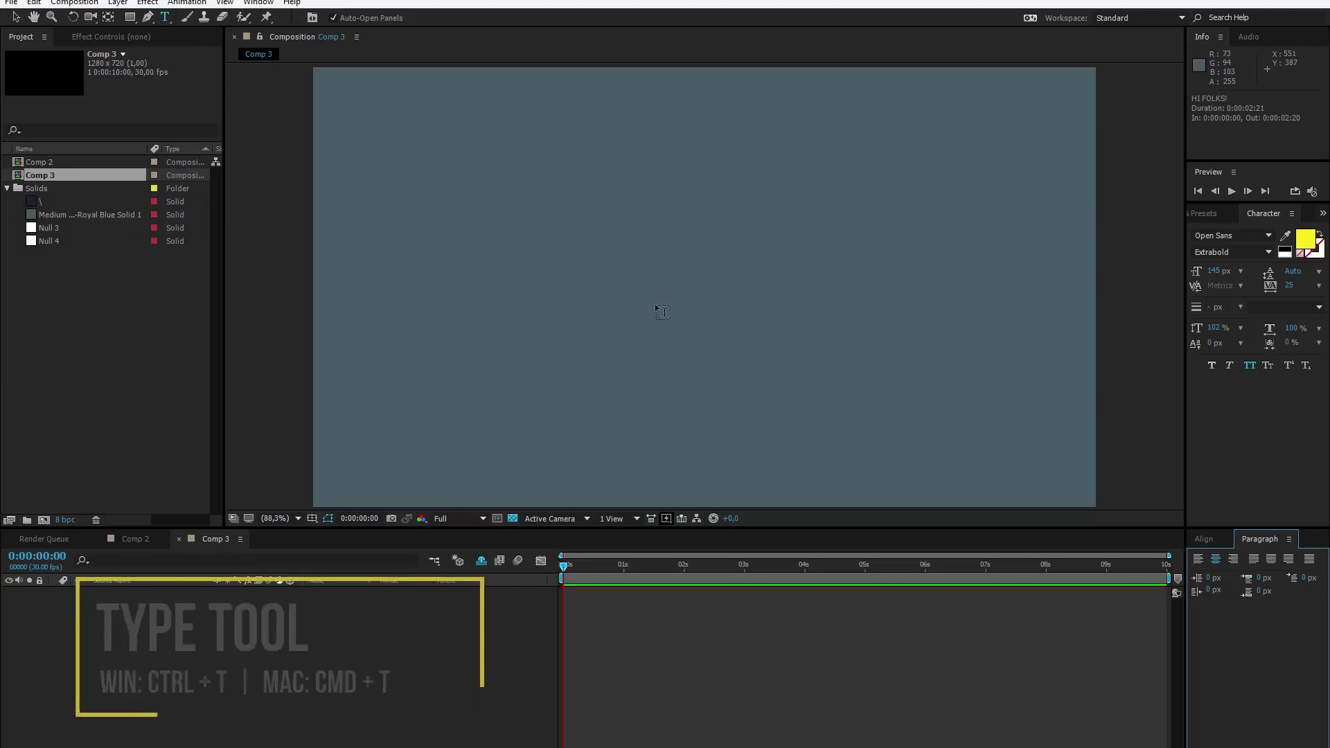
click(608, 309)
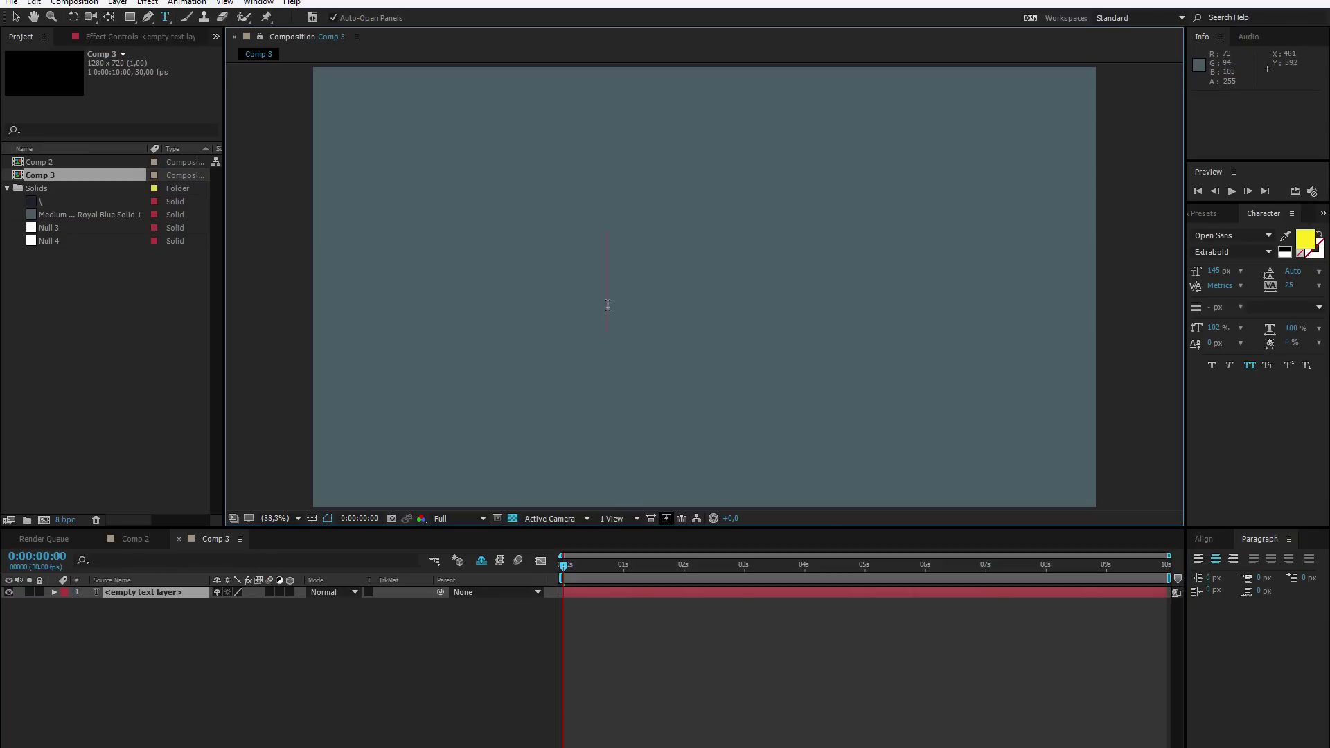
text(HI FOLKS!)
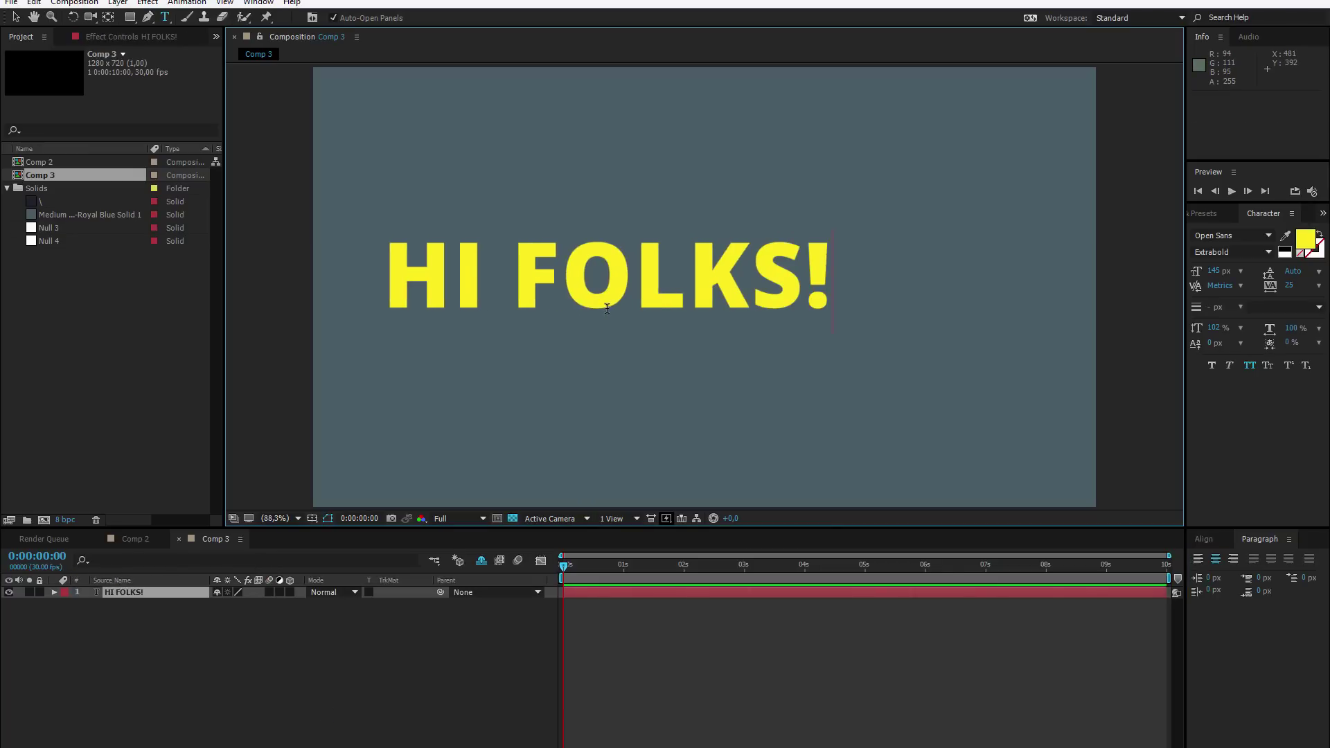
key(ctrl+a)
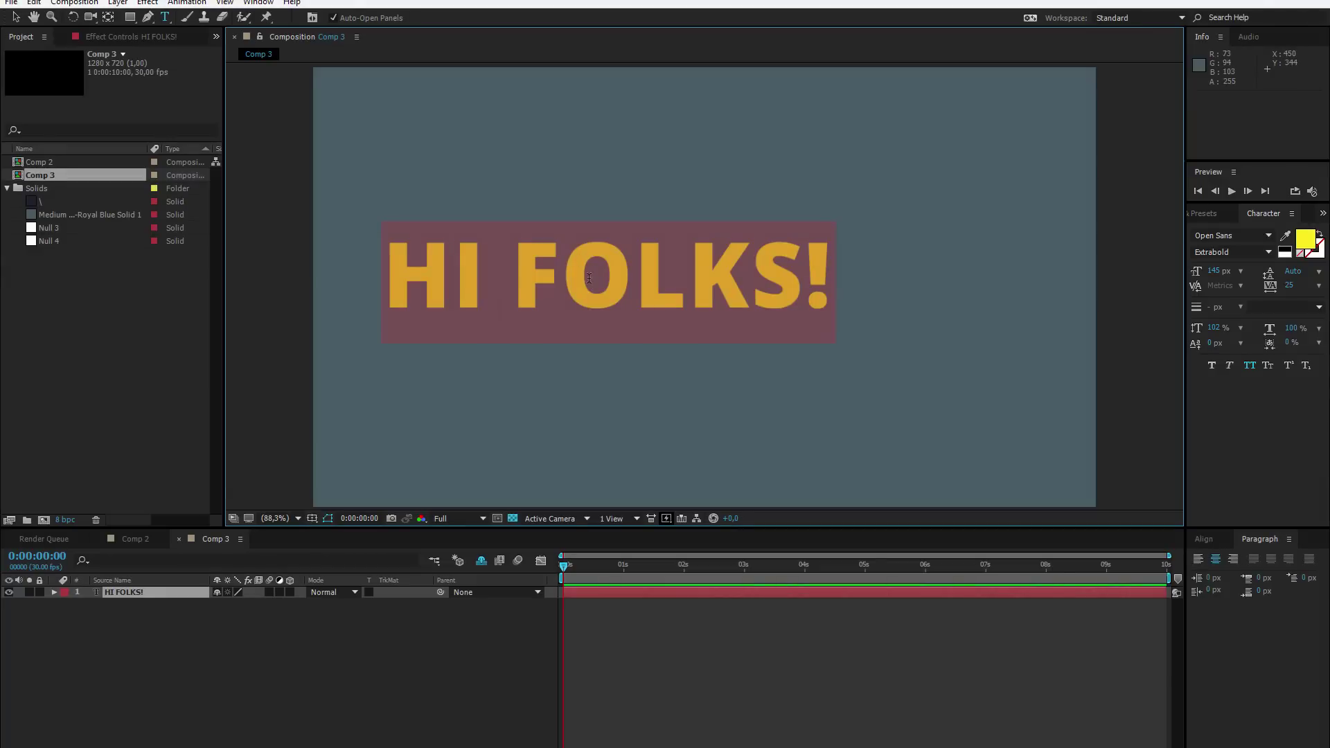
click(595, 287)
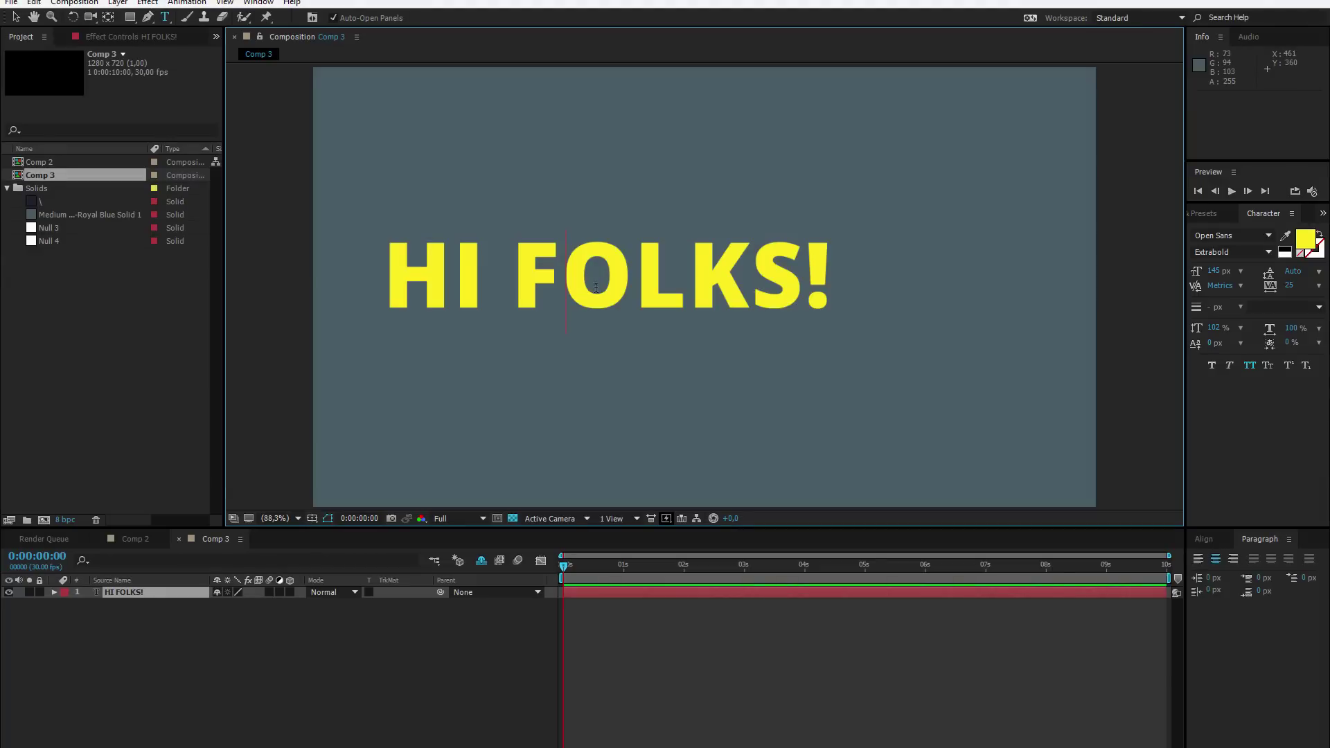
click(129, 593)
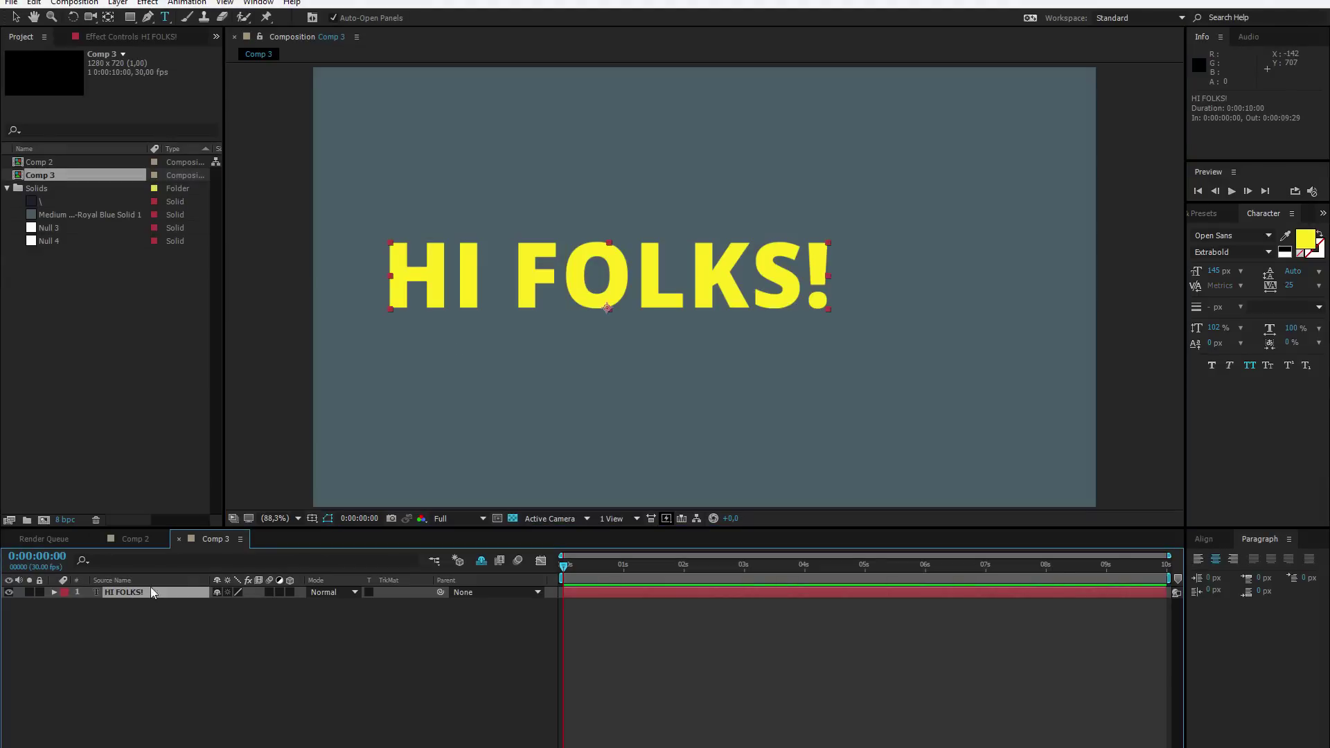
Centre HI FOLKS! horizontally and vertically with the Align panel and zoom the view to 50%.
click(1204, 540)
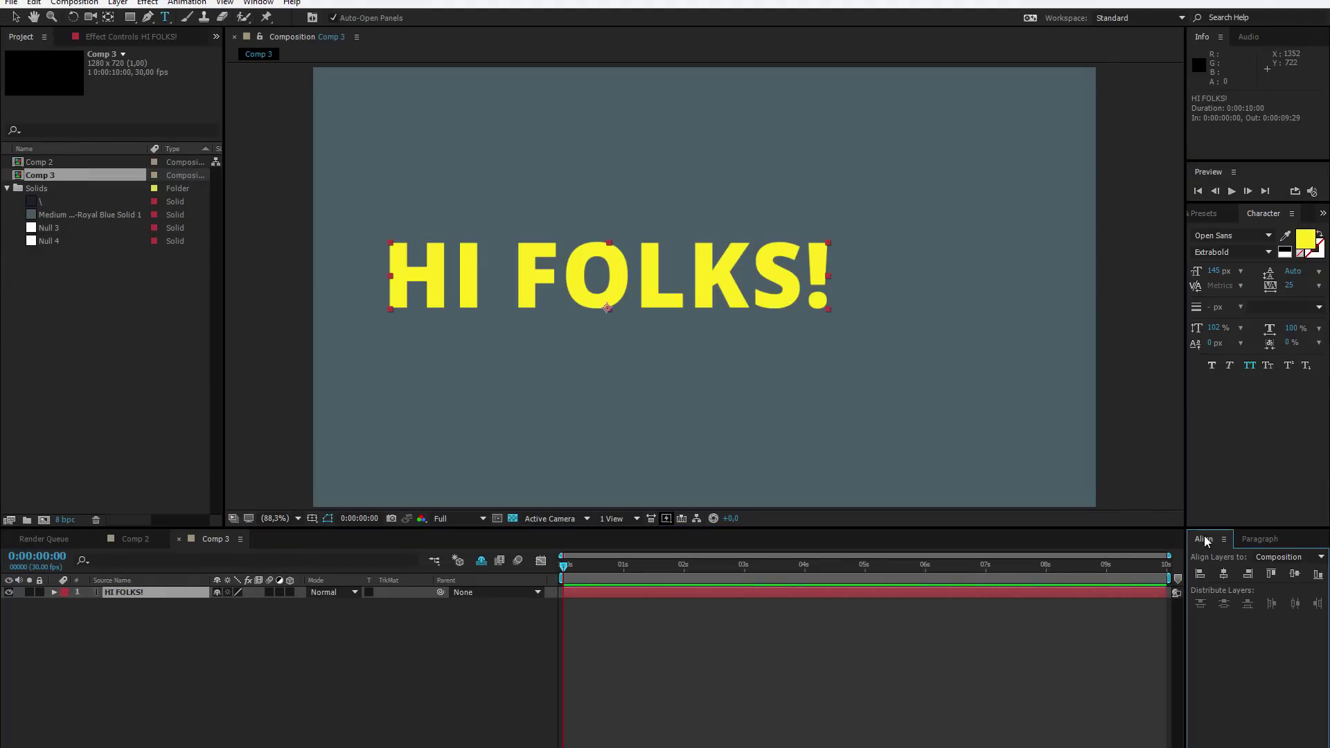
click(258, 3)
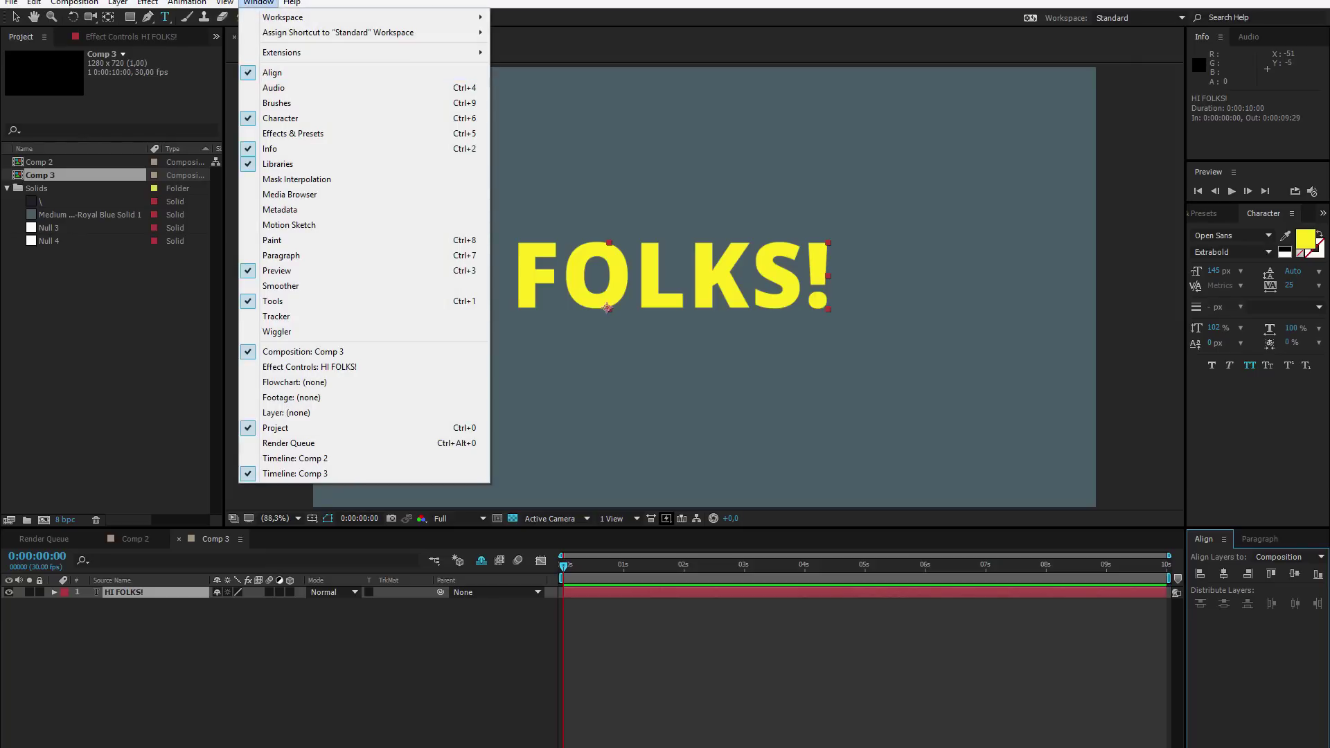
click(1224, 573)
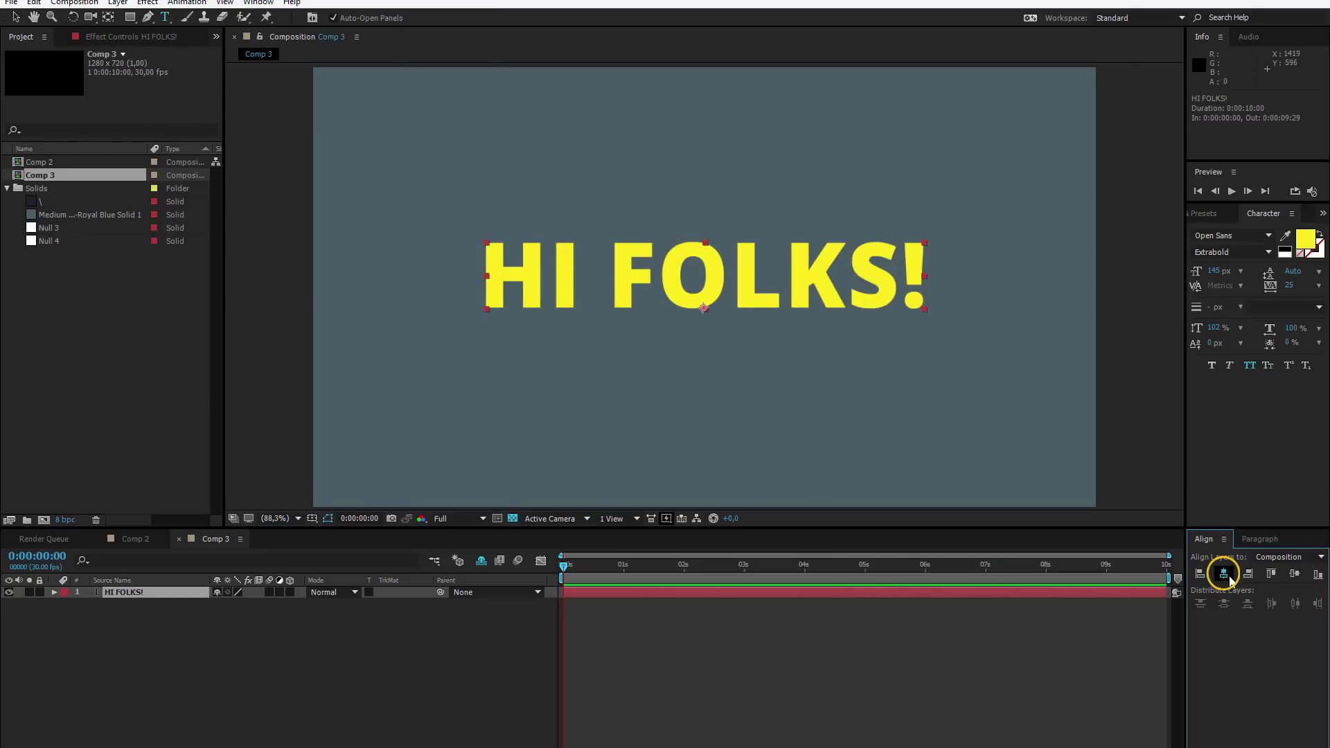
click(1293, 574)
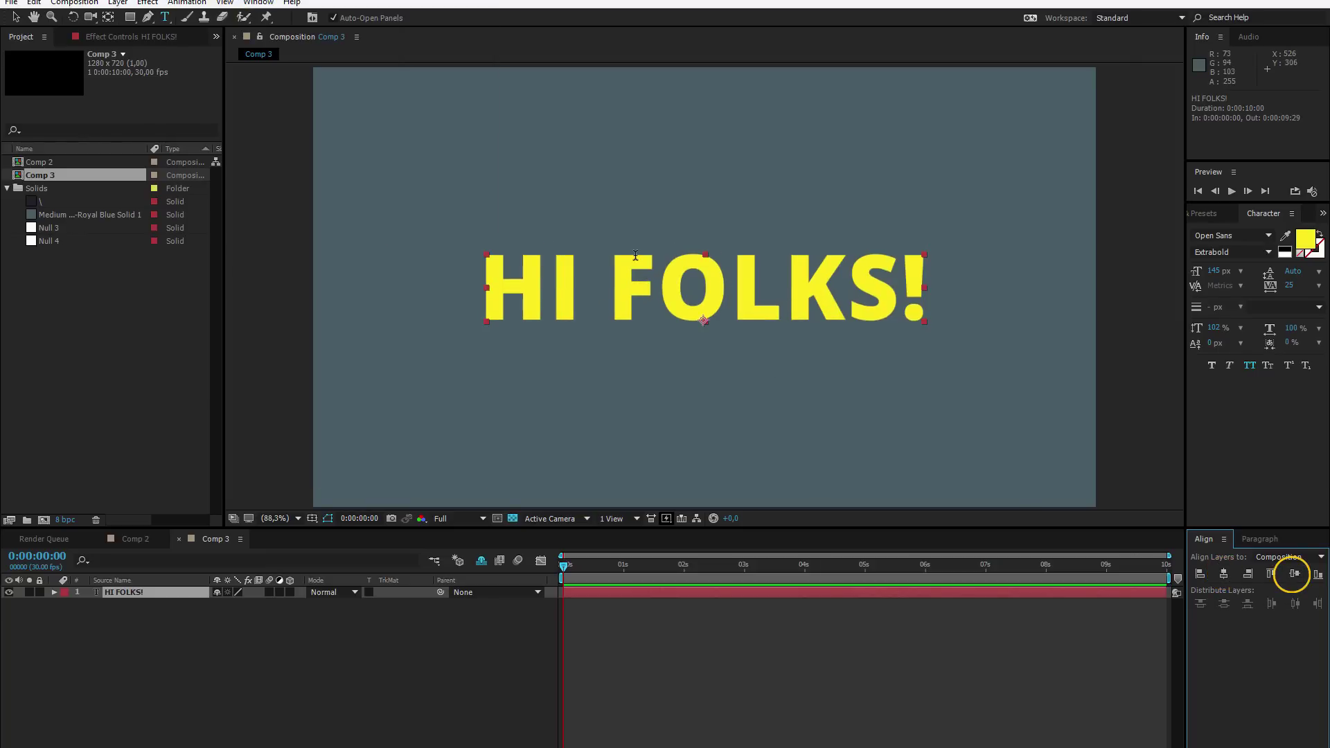
key(comma)
key(comma)
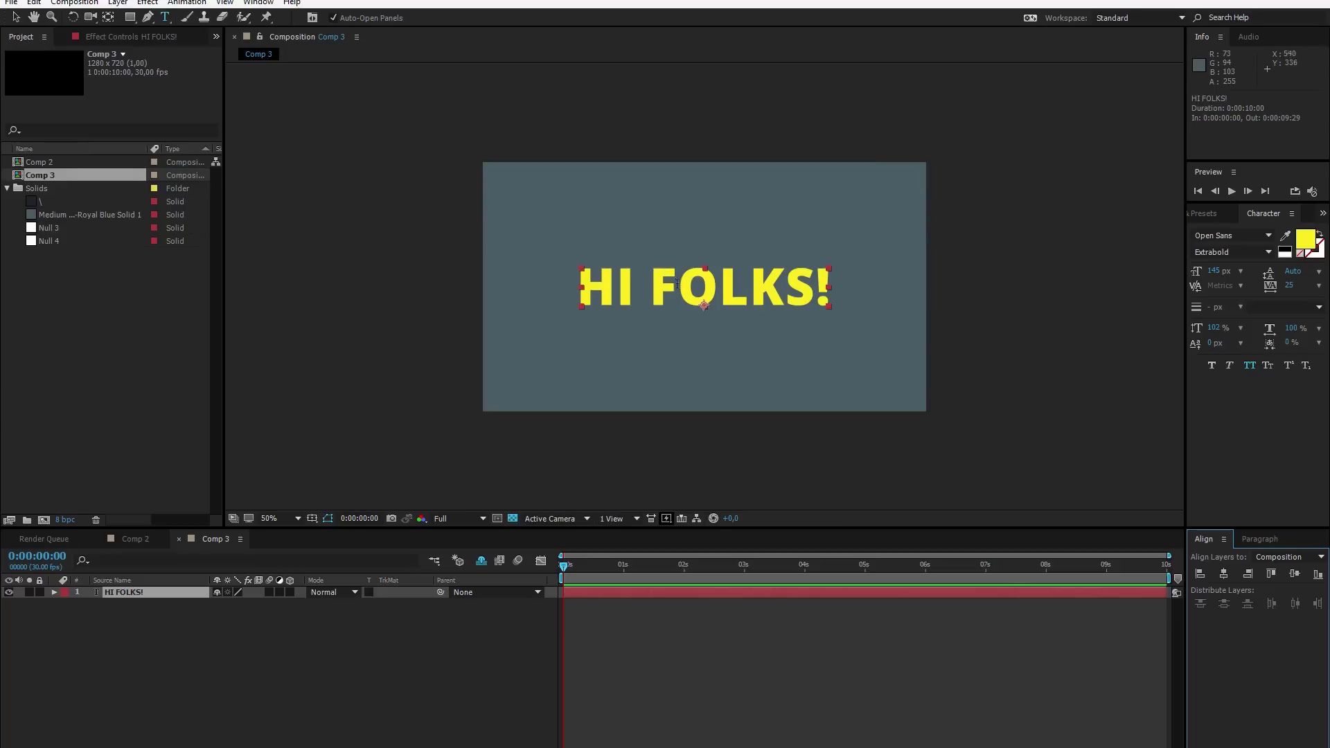
Reveal the text layer's Anchor Point property and test-shift it, undoing the change.
click(54, 593)
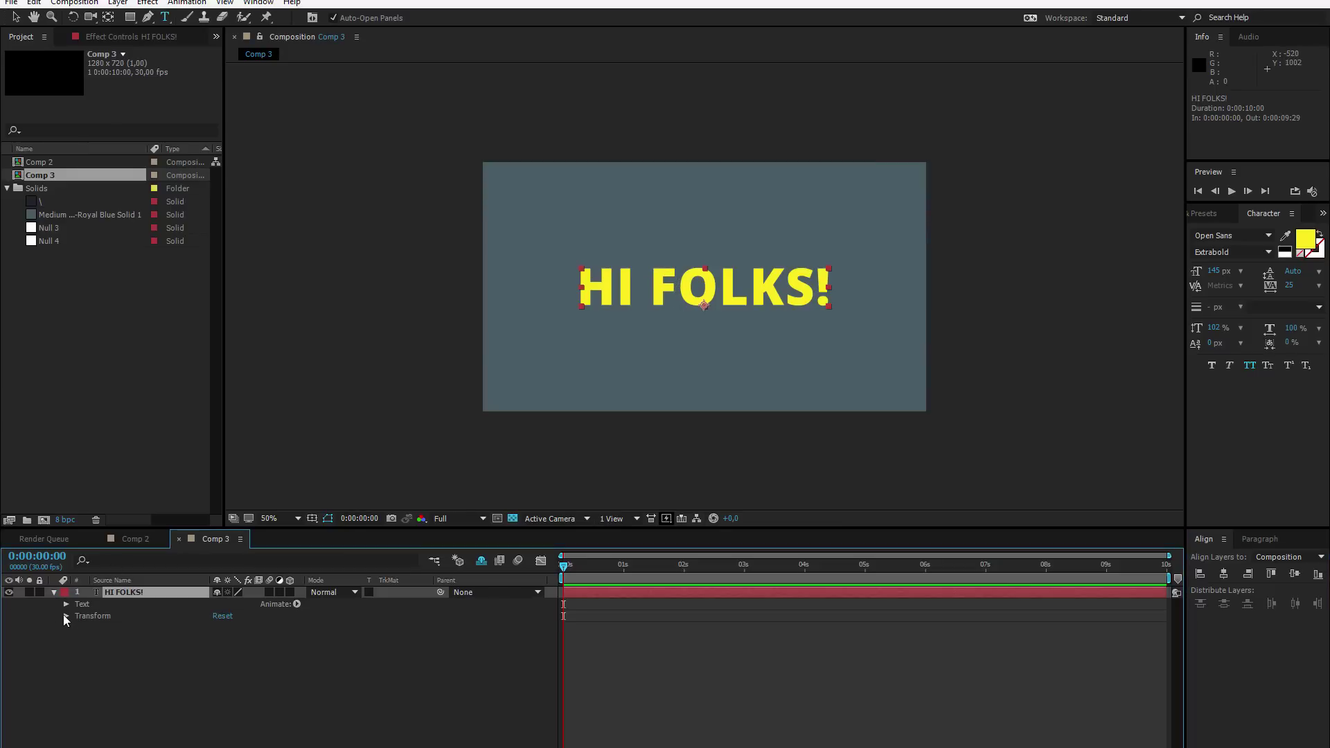
click(66, 616)
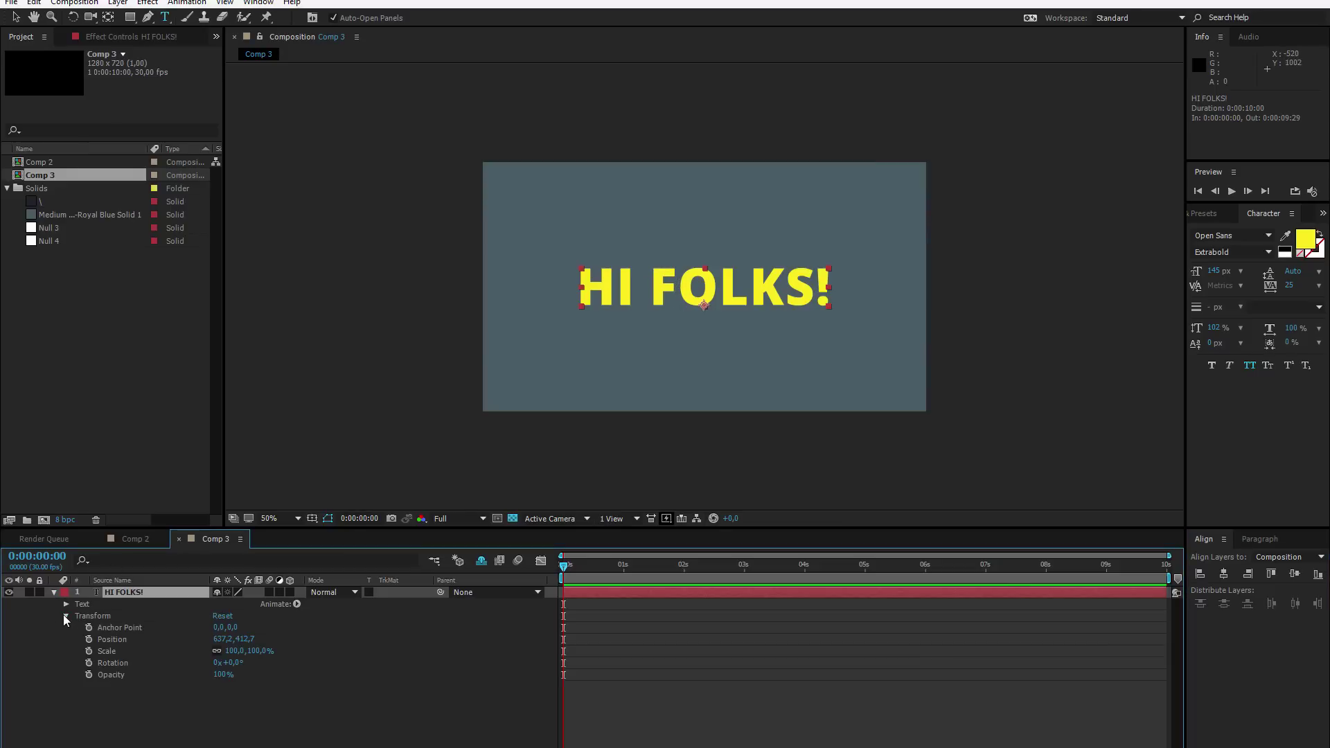
click(129, 627)
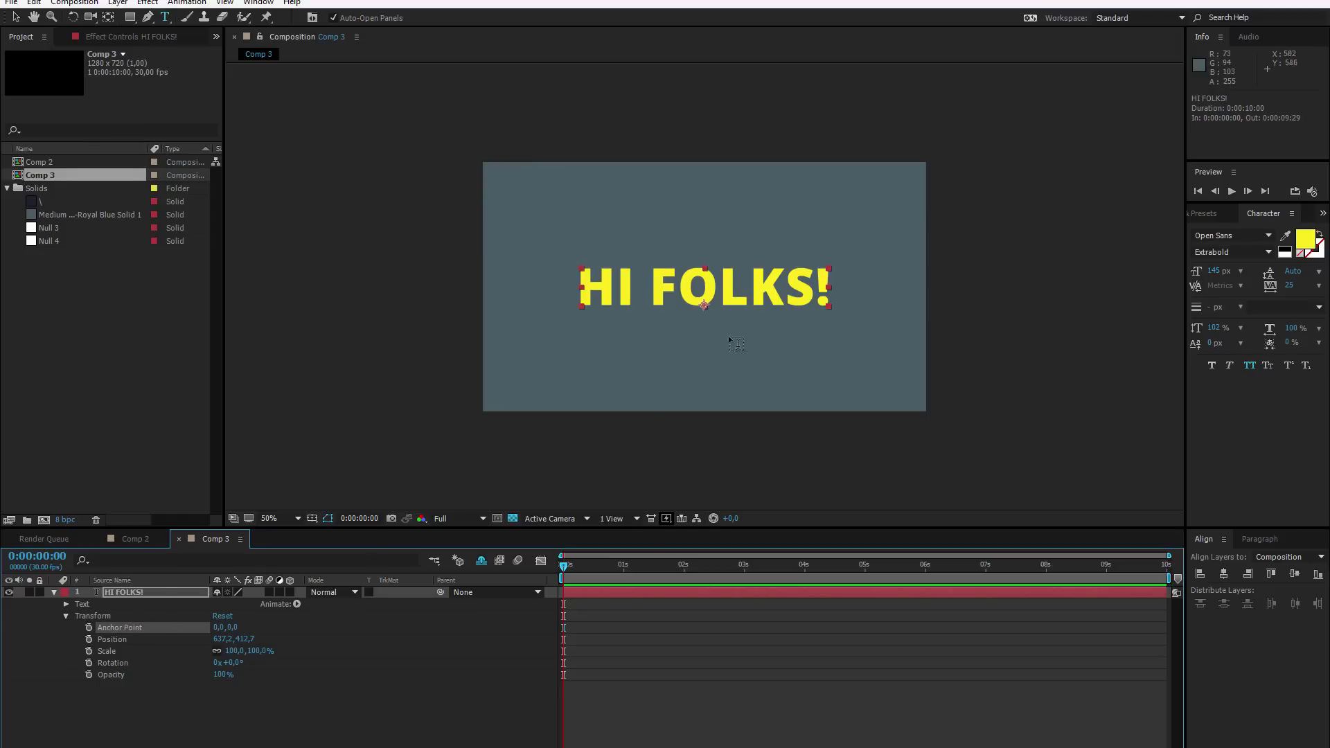
click(703, 304)
click(15, 15)
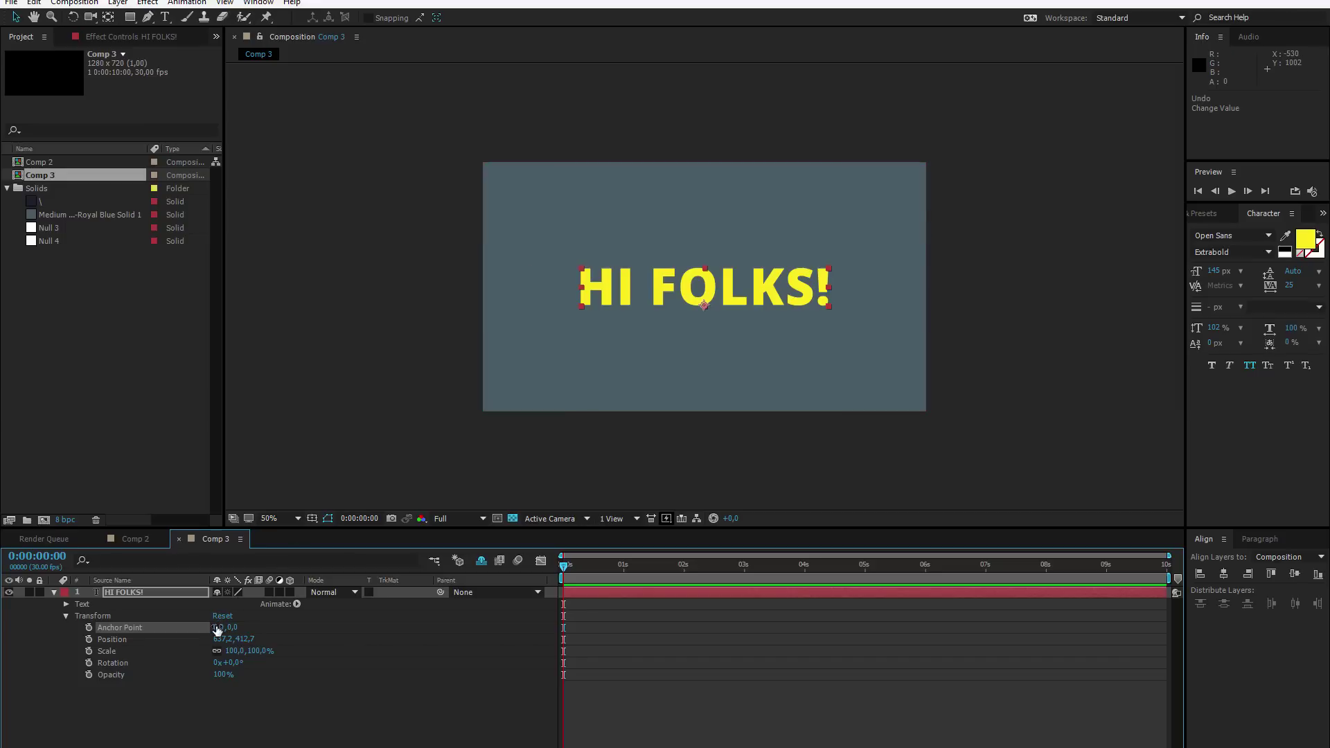
mouse_move(217, 629)
mouse_down()
mouse_move(186, 632)
mouse_move(216, 631)
mouse_up()
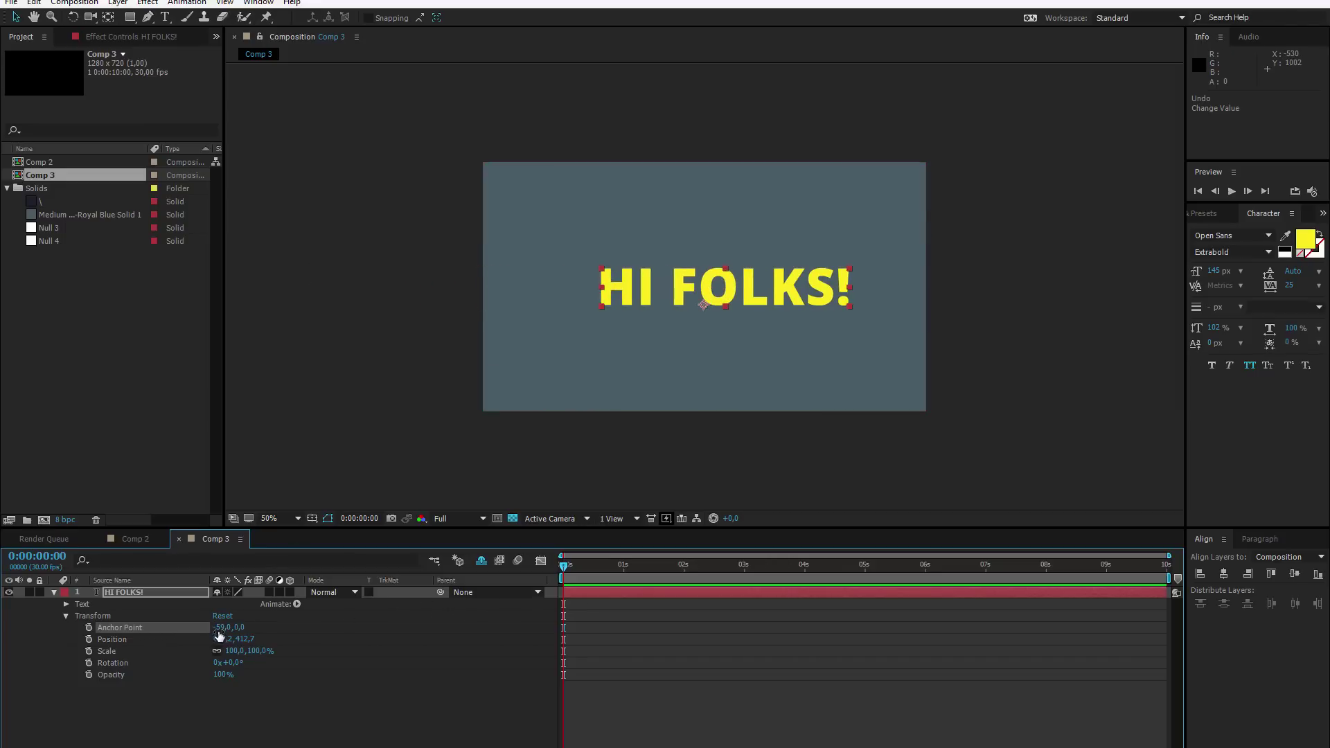
key(ctrl+z)
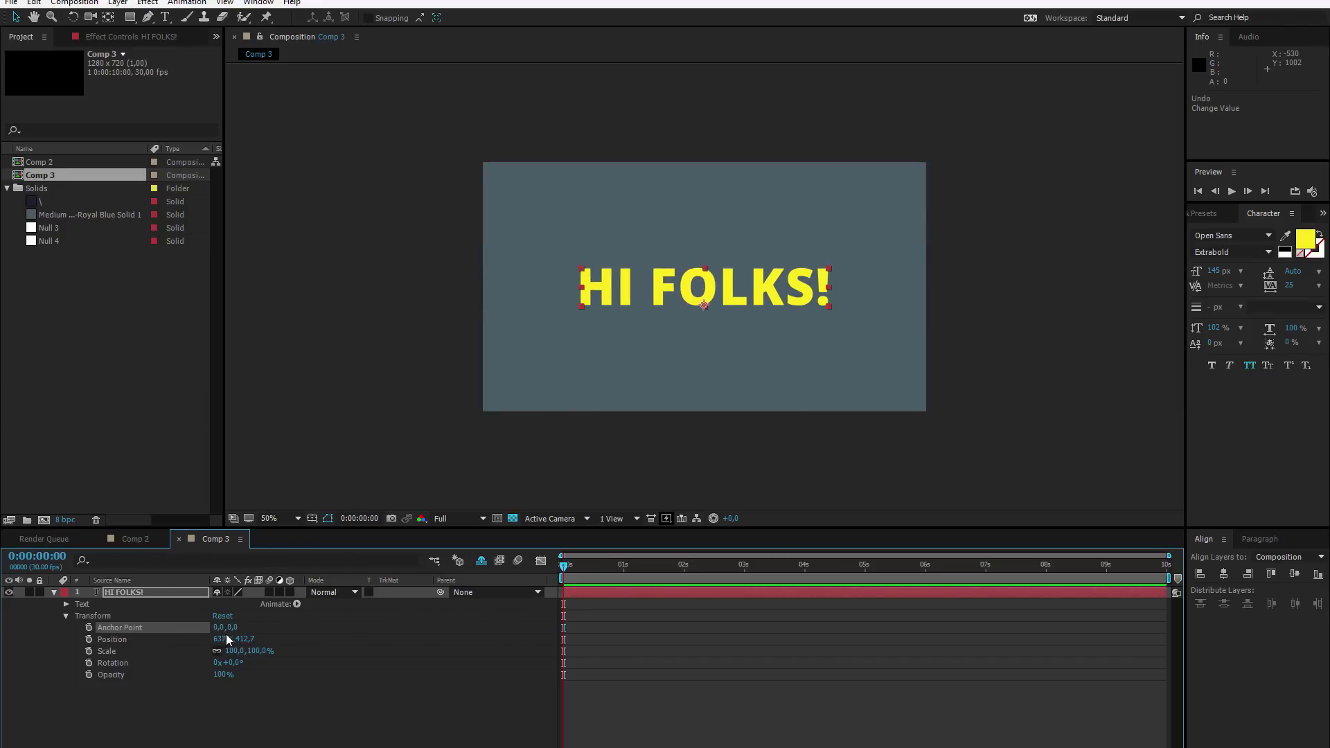
Keyframe Anchor Point at 1s and offset it to 1066,0 at 0s so the text slides in.
click(624, 574)
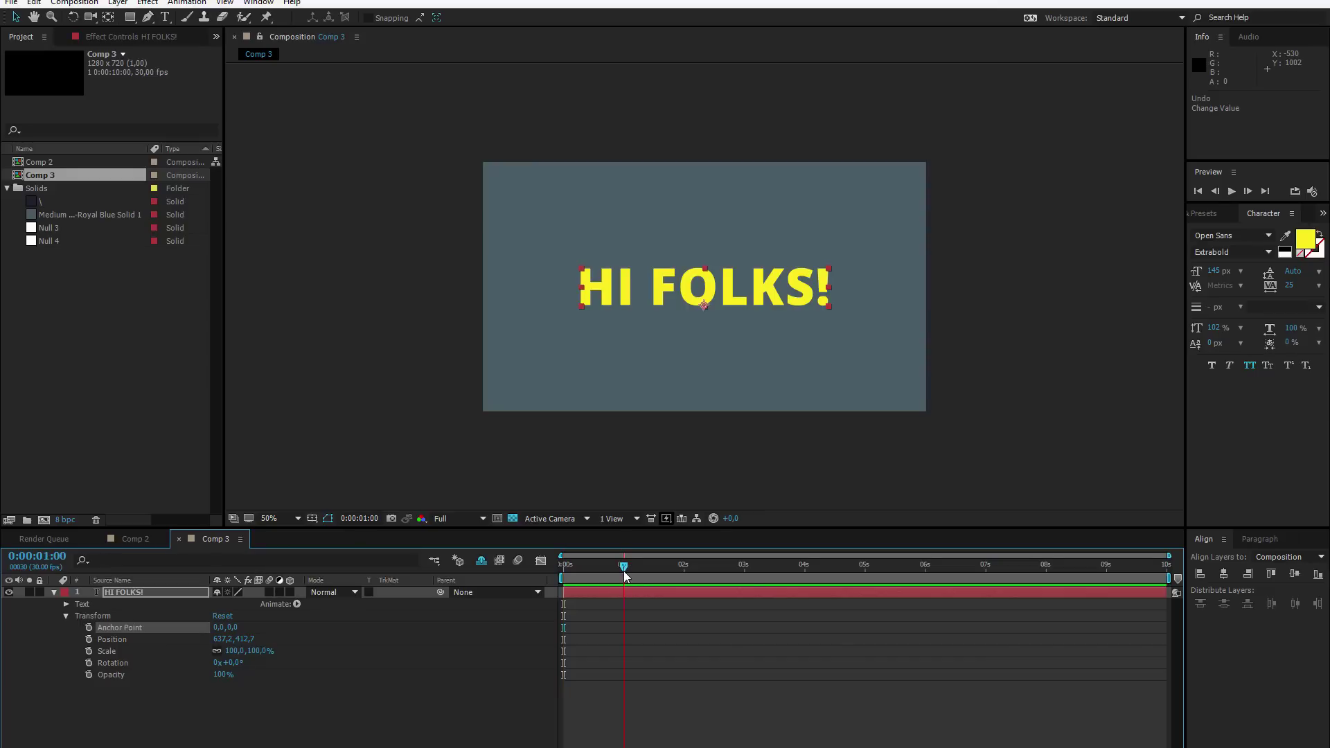
click(89, 627)
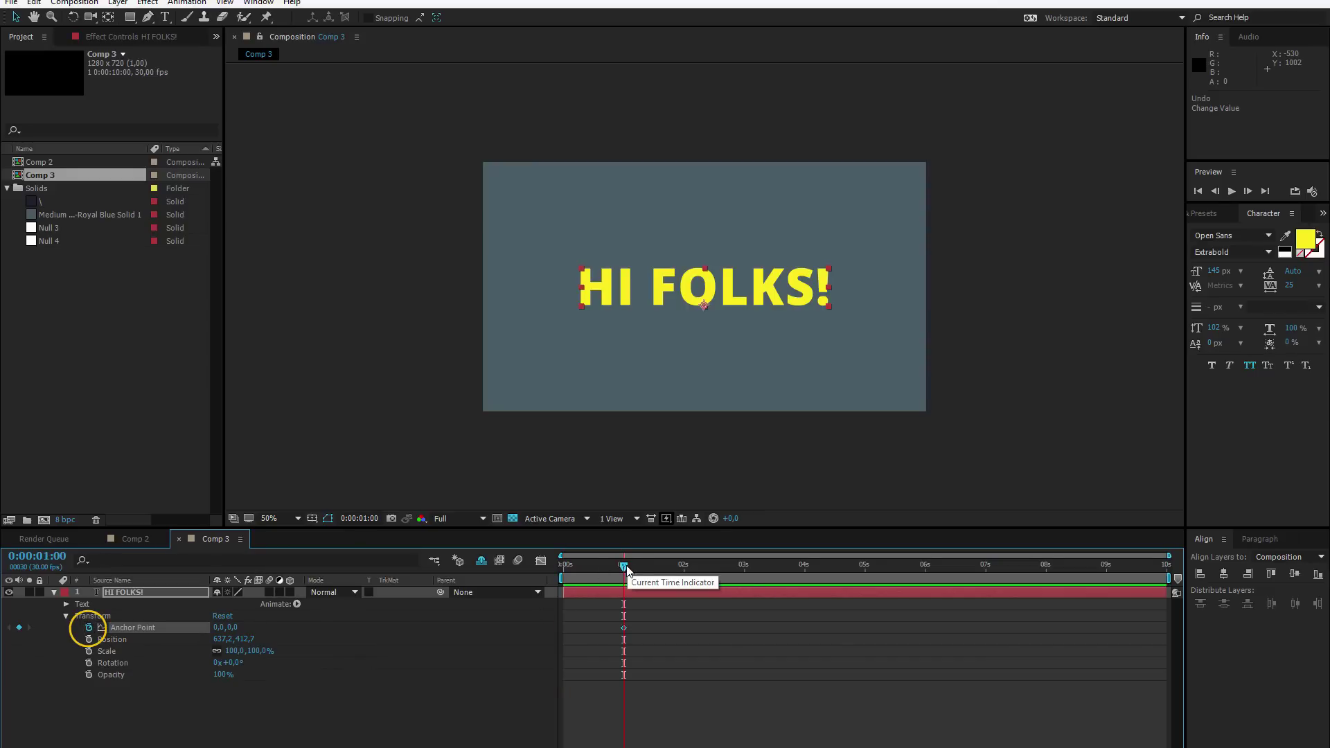
click(564, 564)
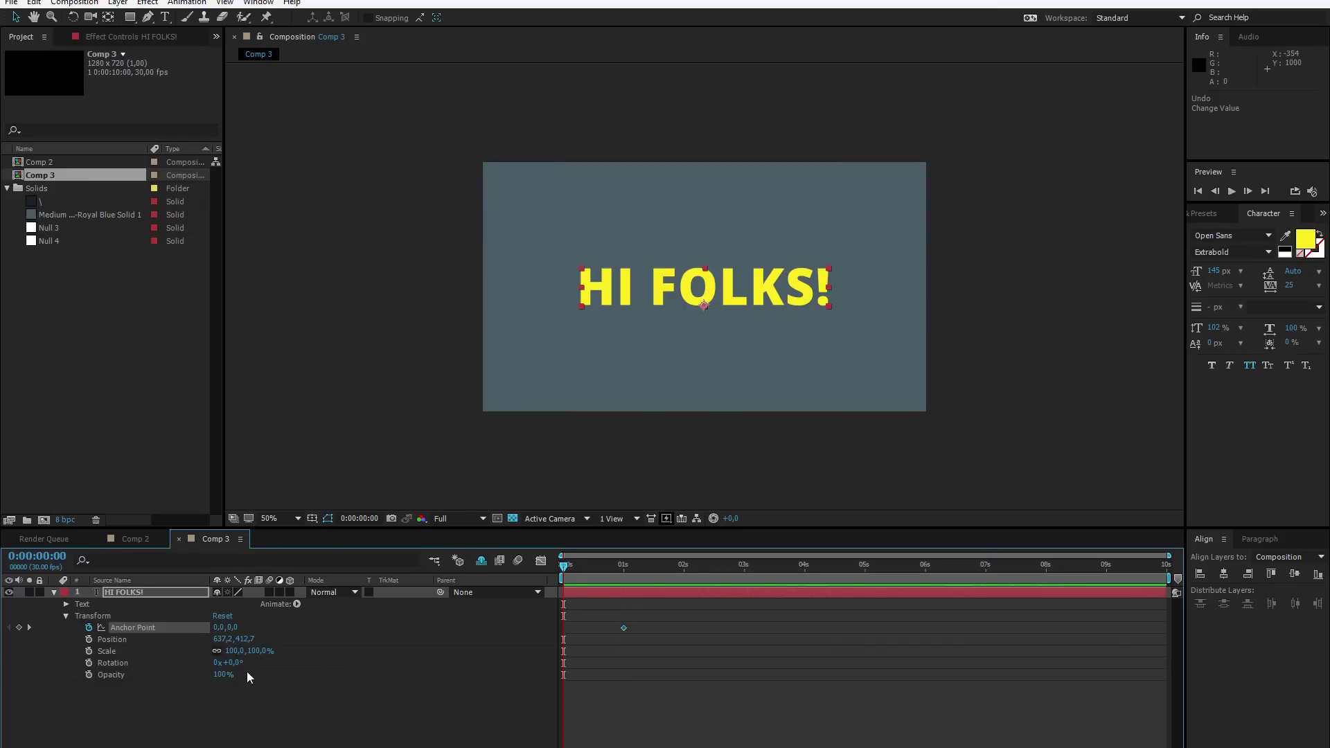
drag(215, 627, 261, 629)
key(space)
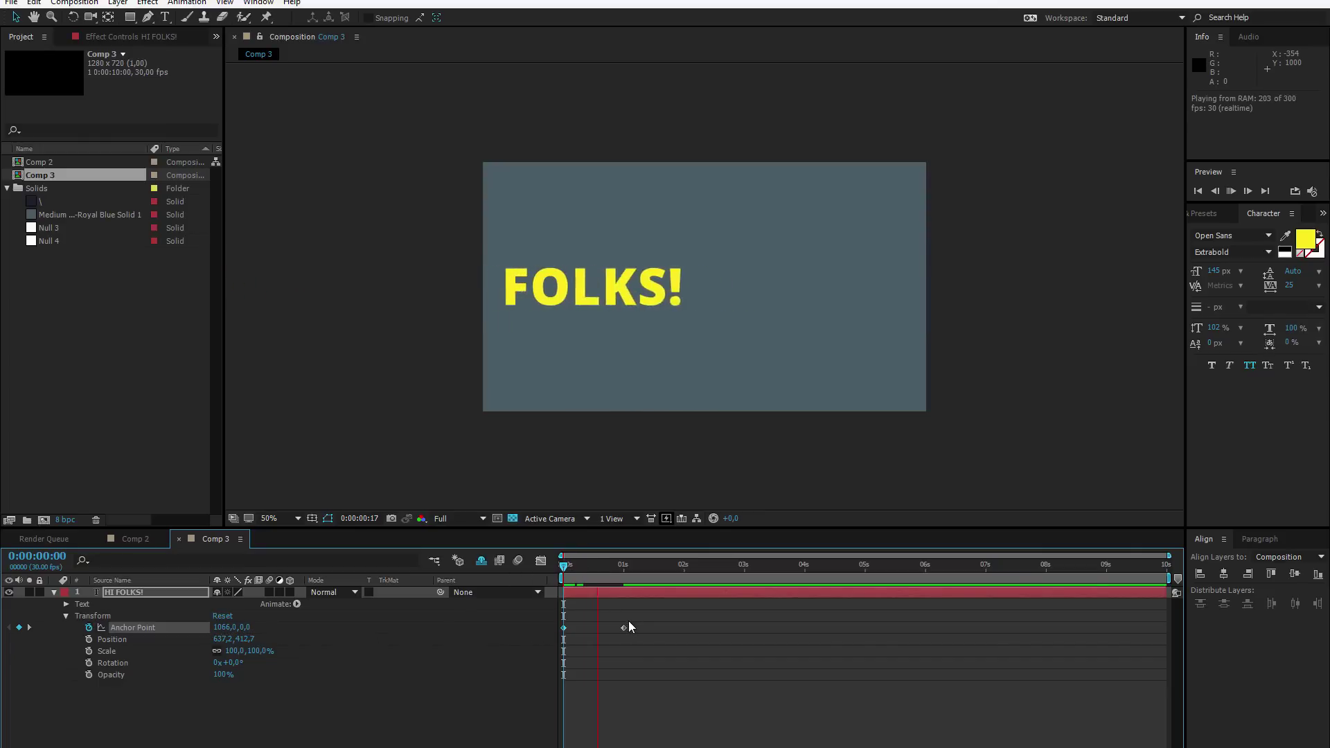
key(space)
drag(637, 644, 548, 627)
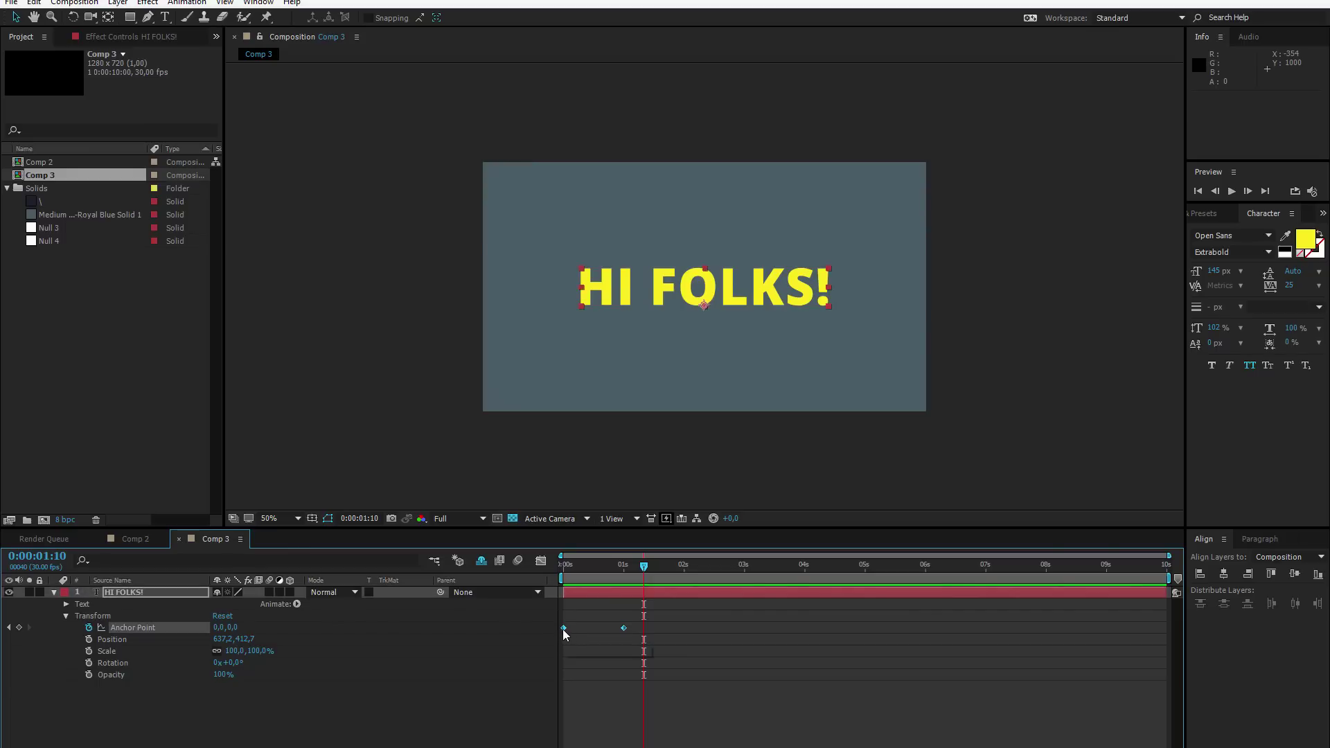
Apply Easy Ease to both Anchor Point keyframes, check the Graph Editor curve, and preview.
right_click(562, 629)
mouse_move(621, 621)
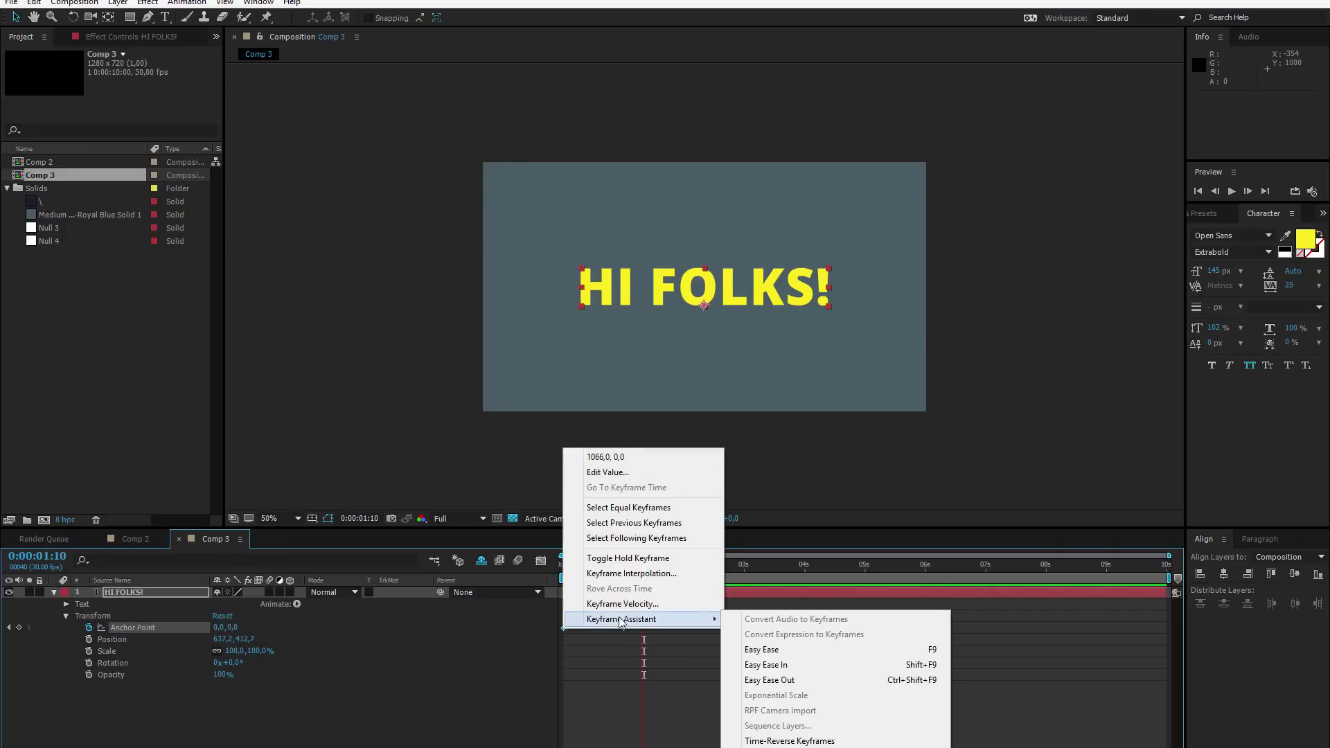
click(795, 649)
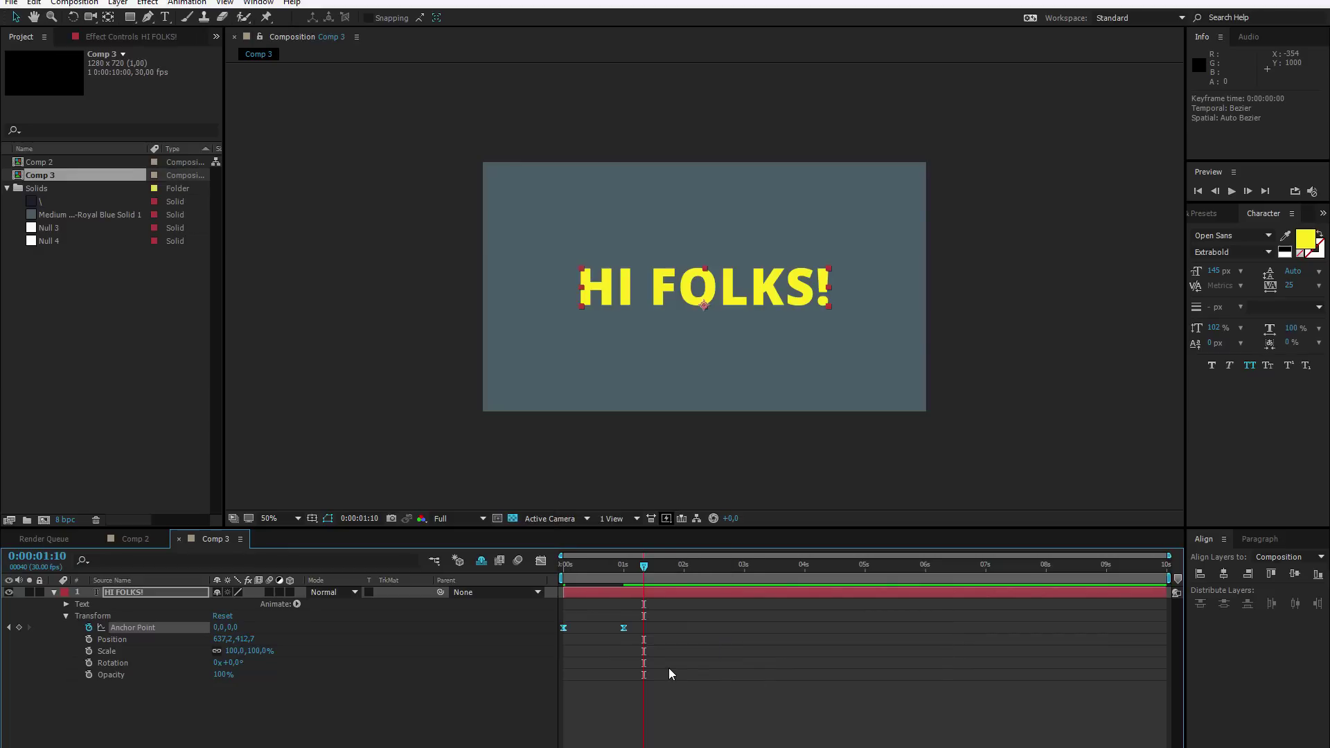
click(540, 562)
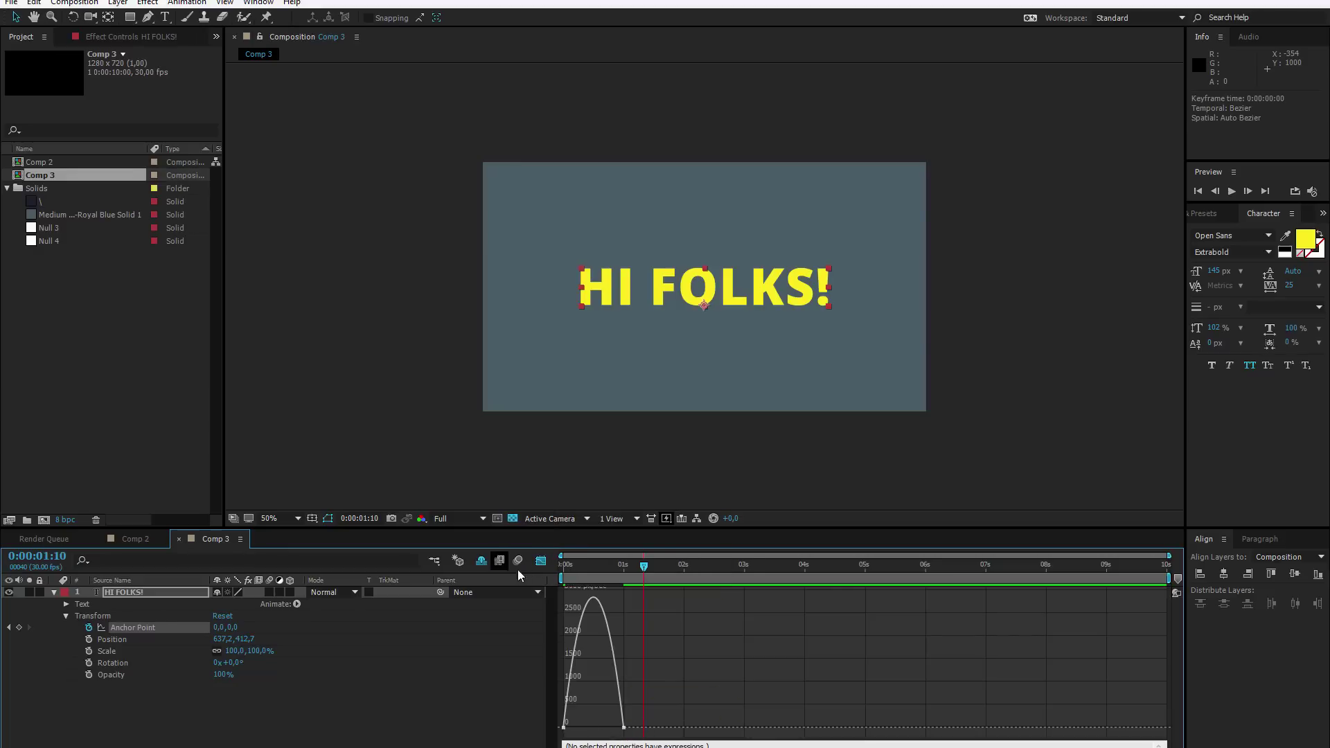
click(541, 560)
drag(592, 569, 440, 582)
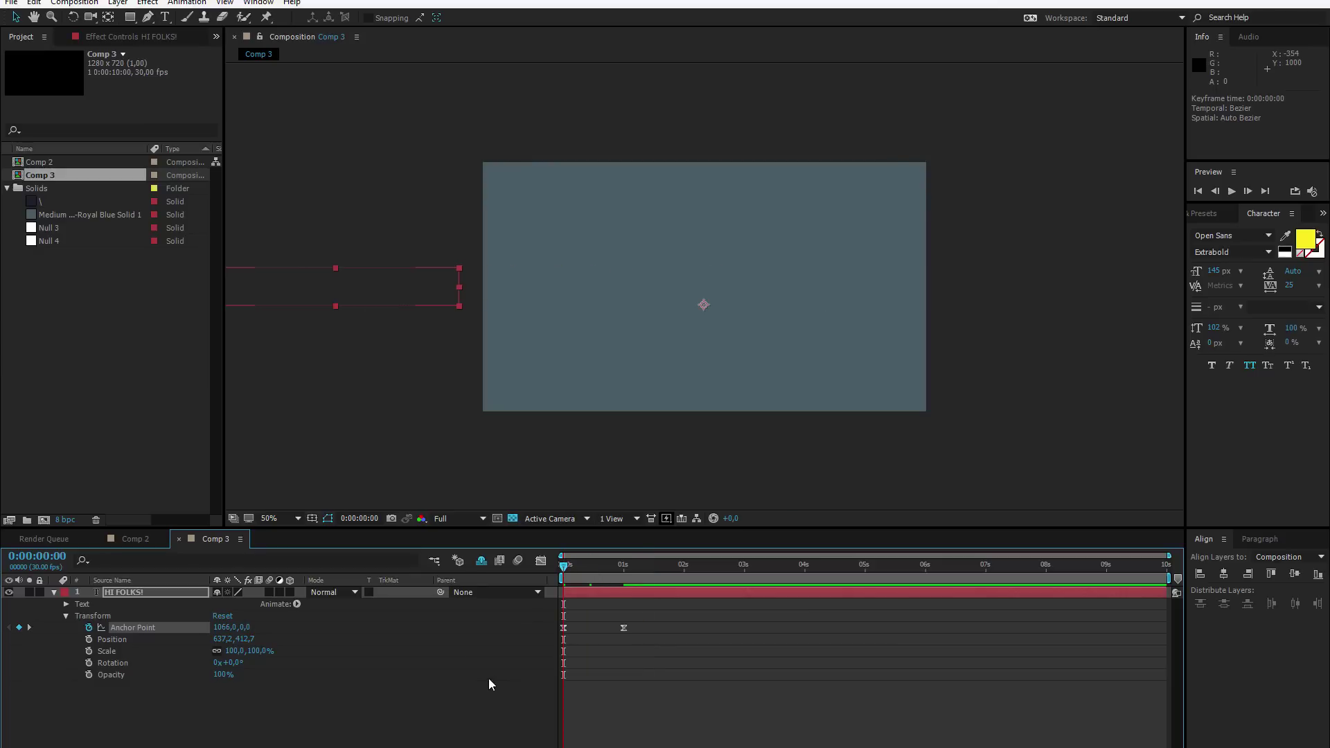
key(space)
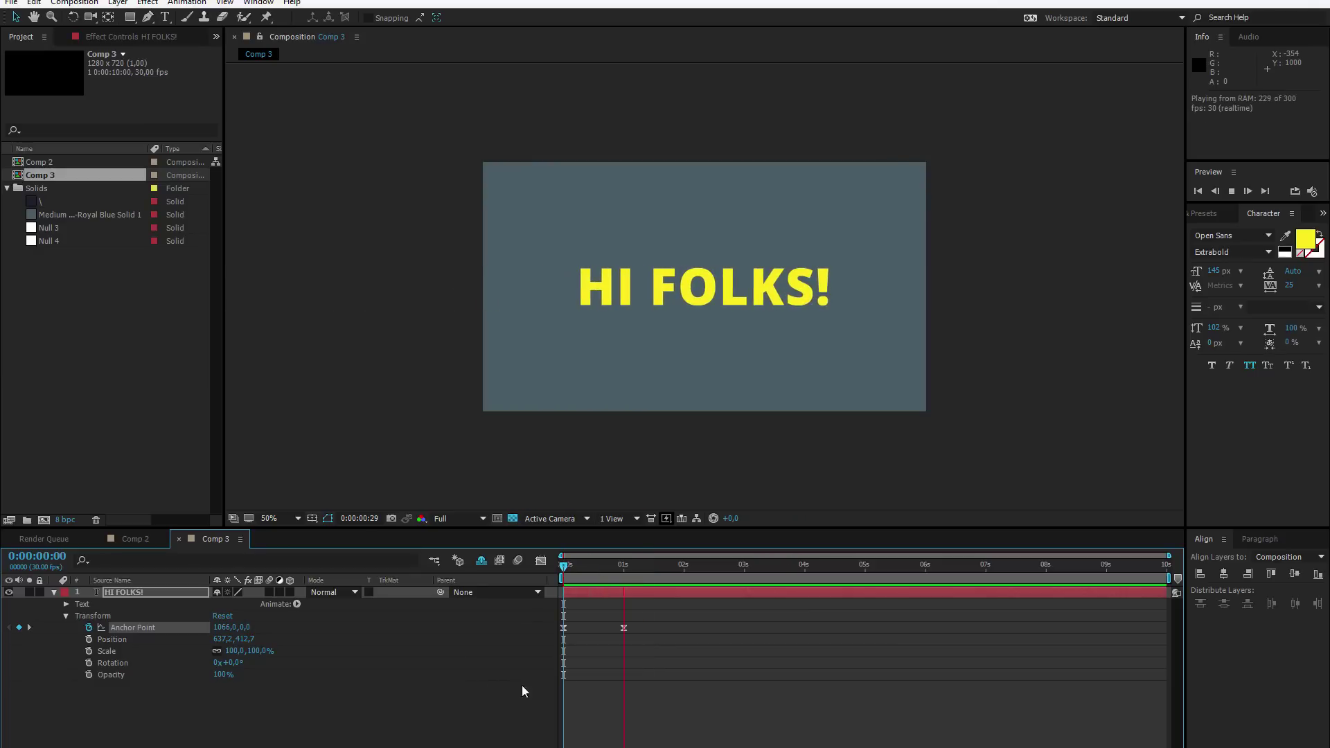
click(651, 663)
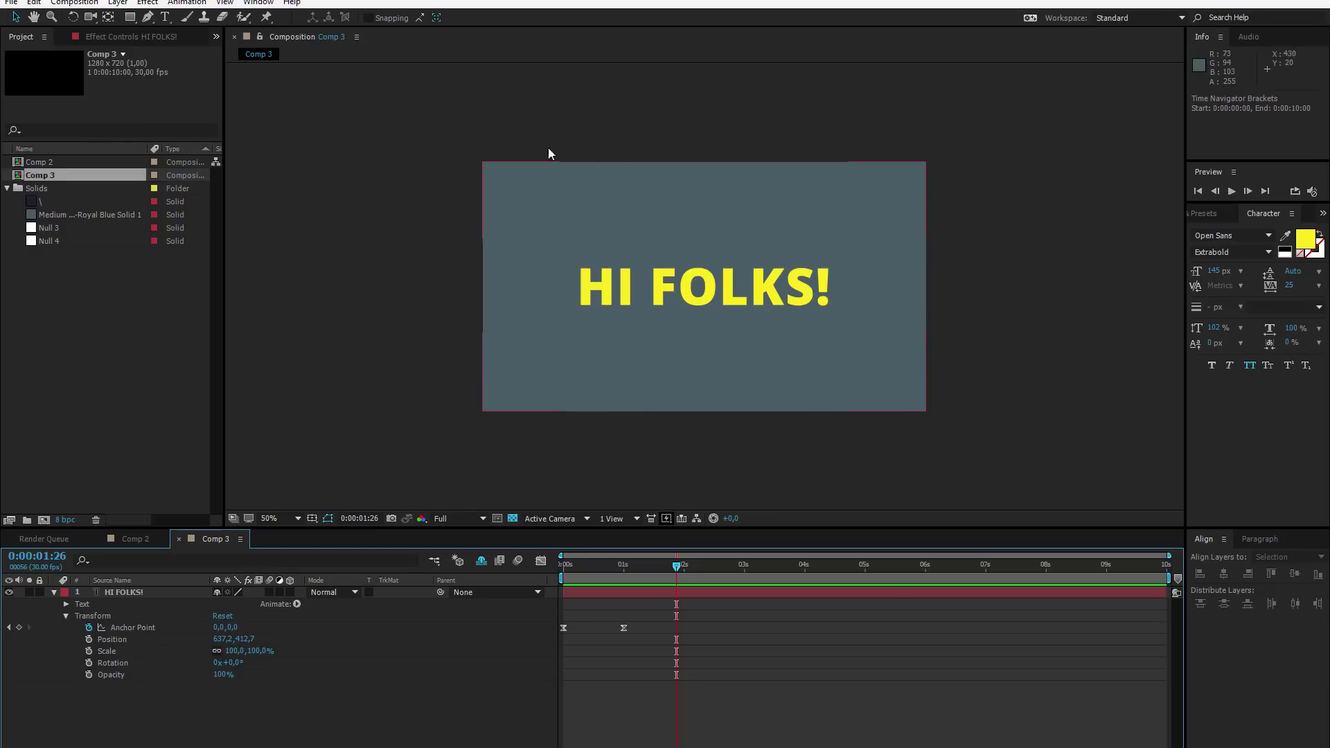
Add a new Null Object layer named 'Rotator' above HI FOLKS!
right_click(157, 700)
mouse_move(208, 568)
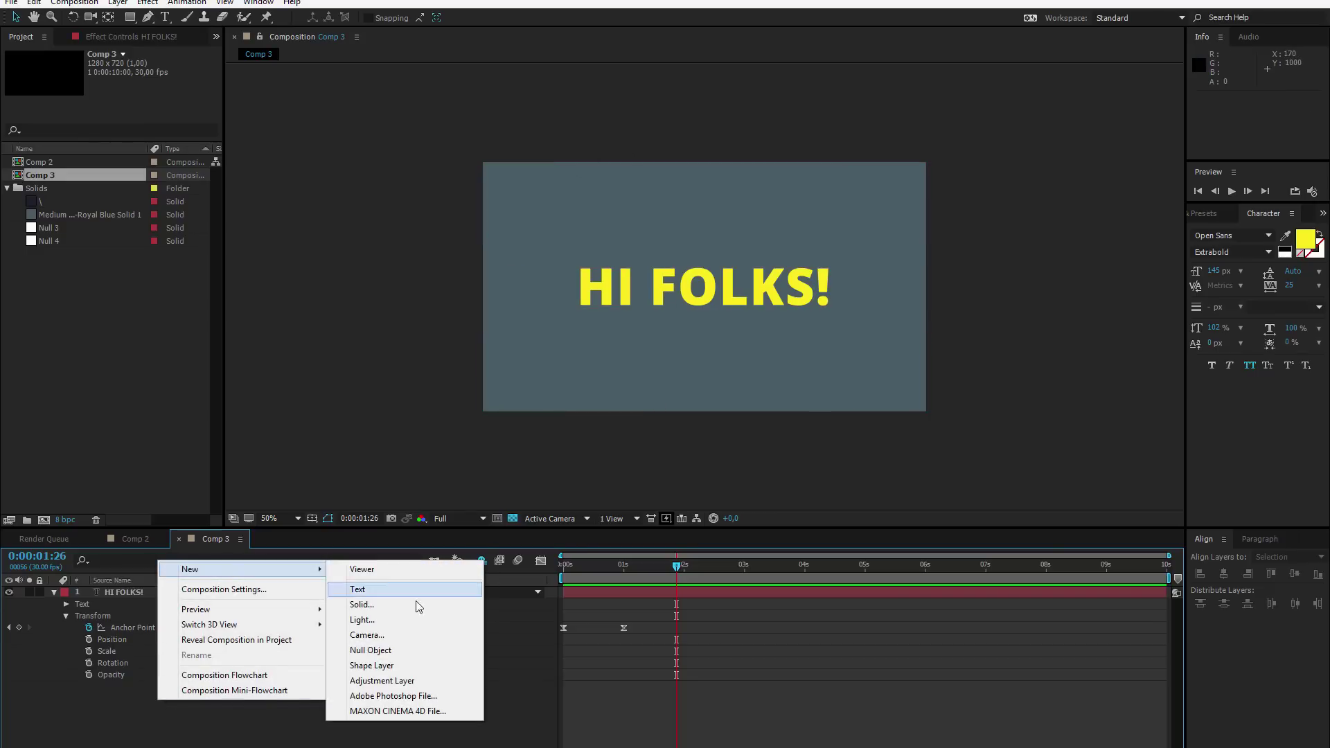
click(408, 654)
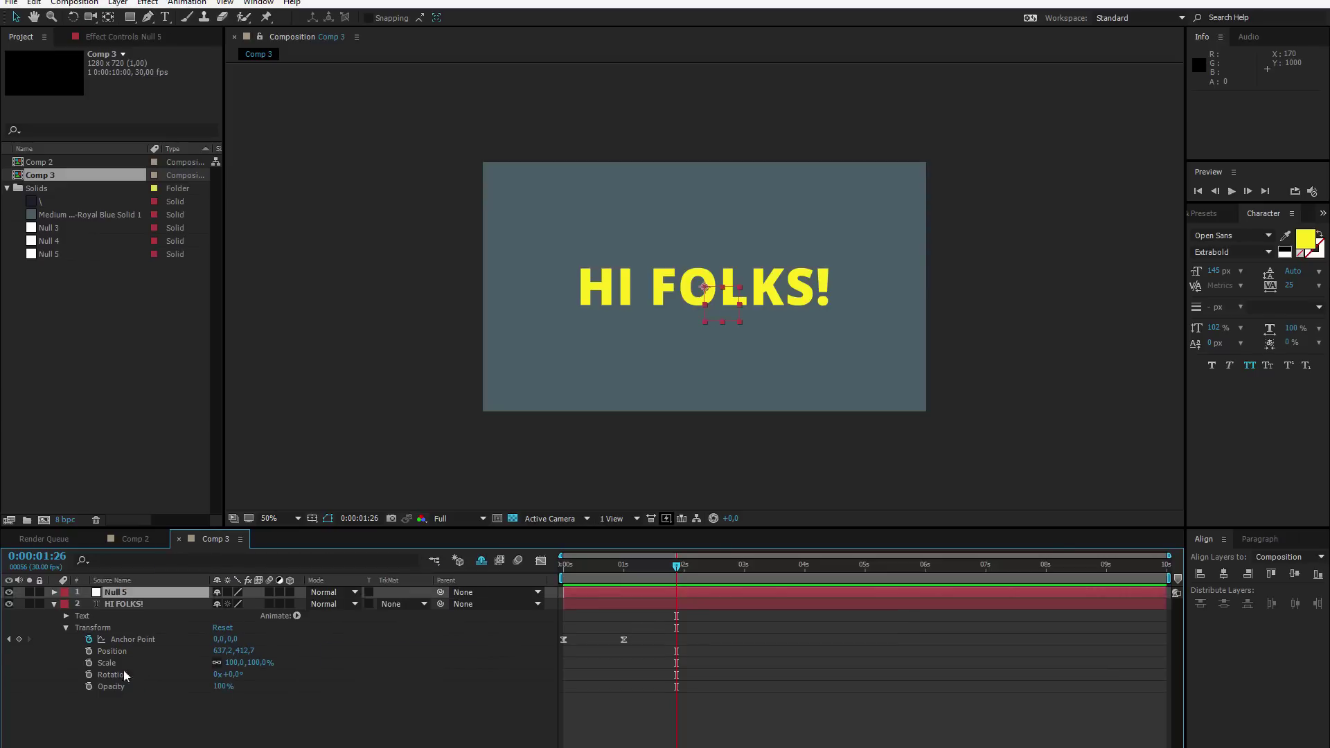
key(Return)
text(Rotator)
key(Return)
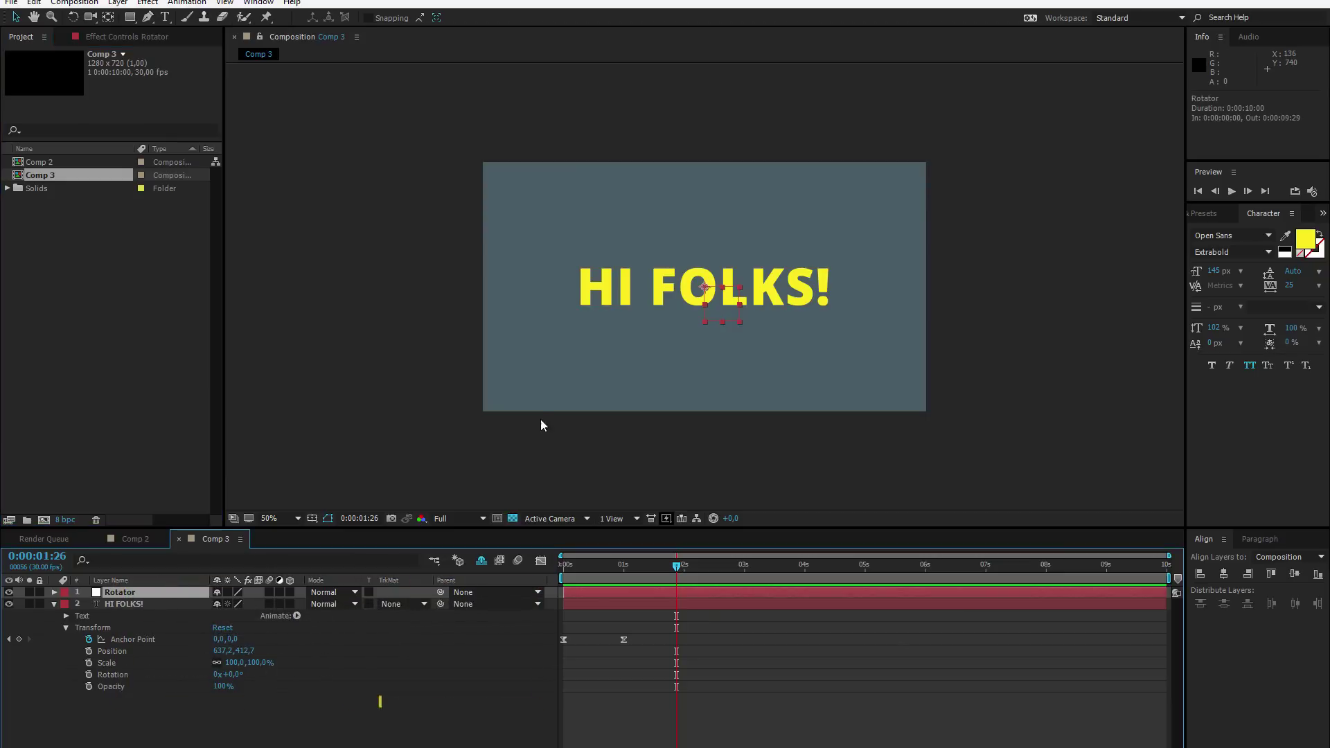
Move the Rotator null just off the left edge of the frame, to -174, 360.
click(722, 311)
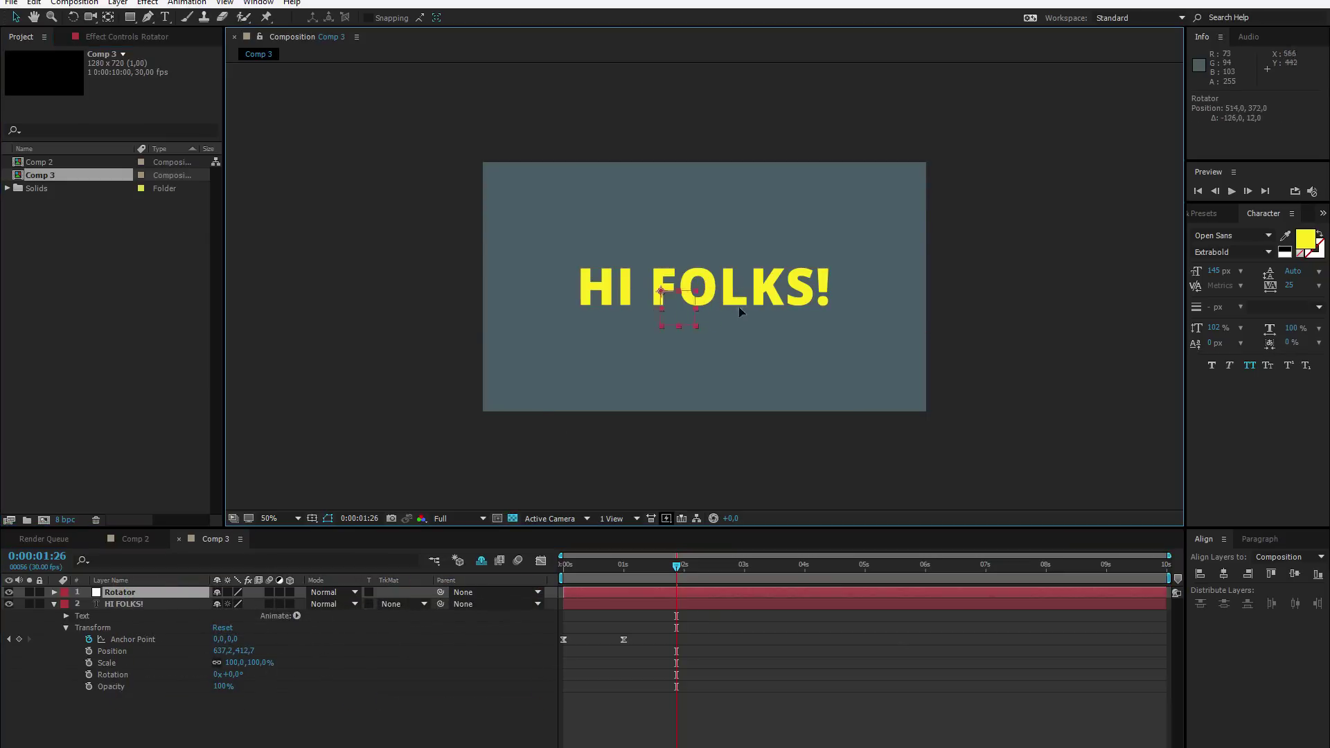
key(Down)
key(Down)
drag(711, 308, 440, 307)
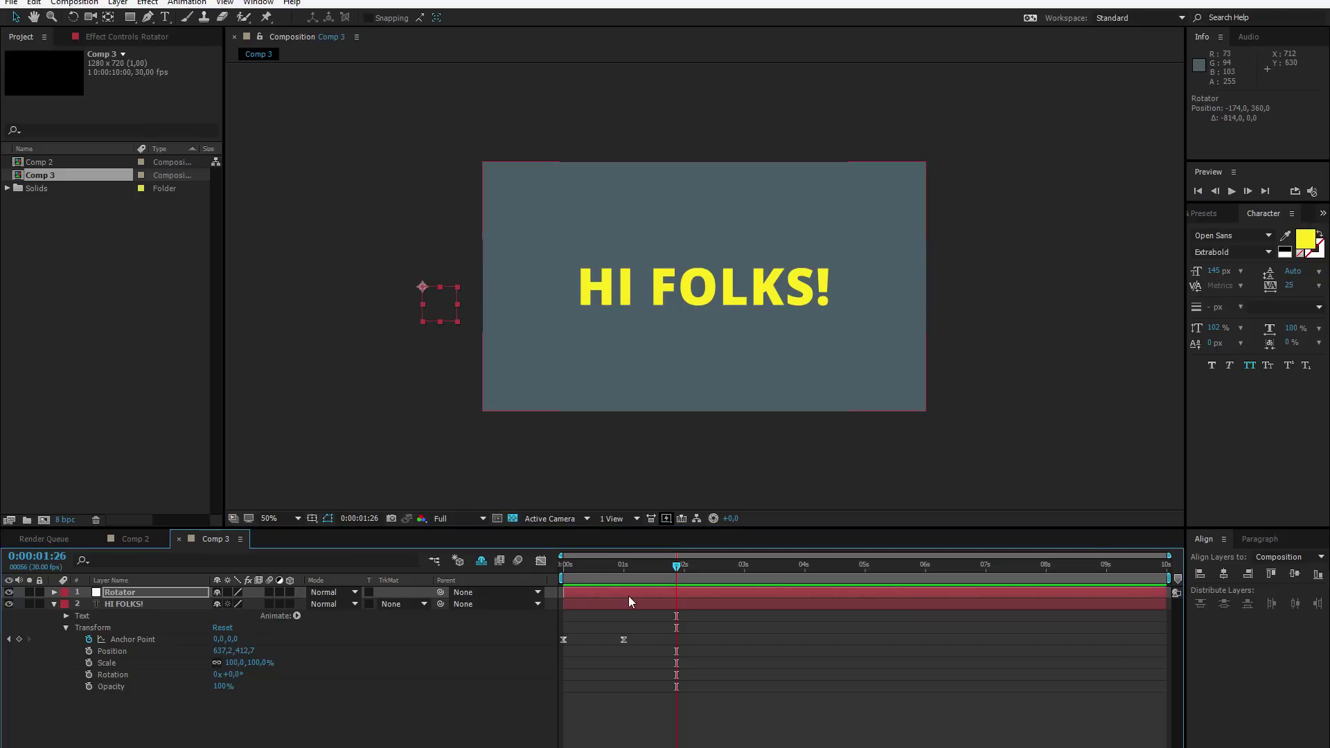
drag(586, 562, 661, 580)
Parent HI FOLKS! to Rotator, make both layers 3D, and reveal Rotator's rotation properties.
click(134, 602)
click(134, 593)
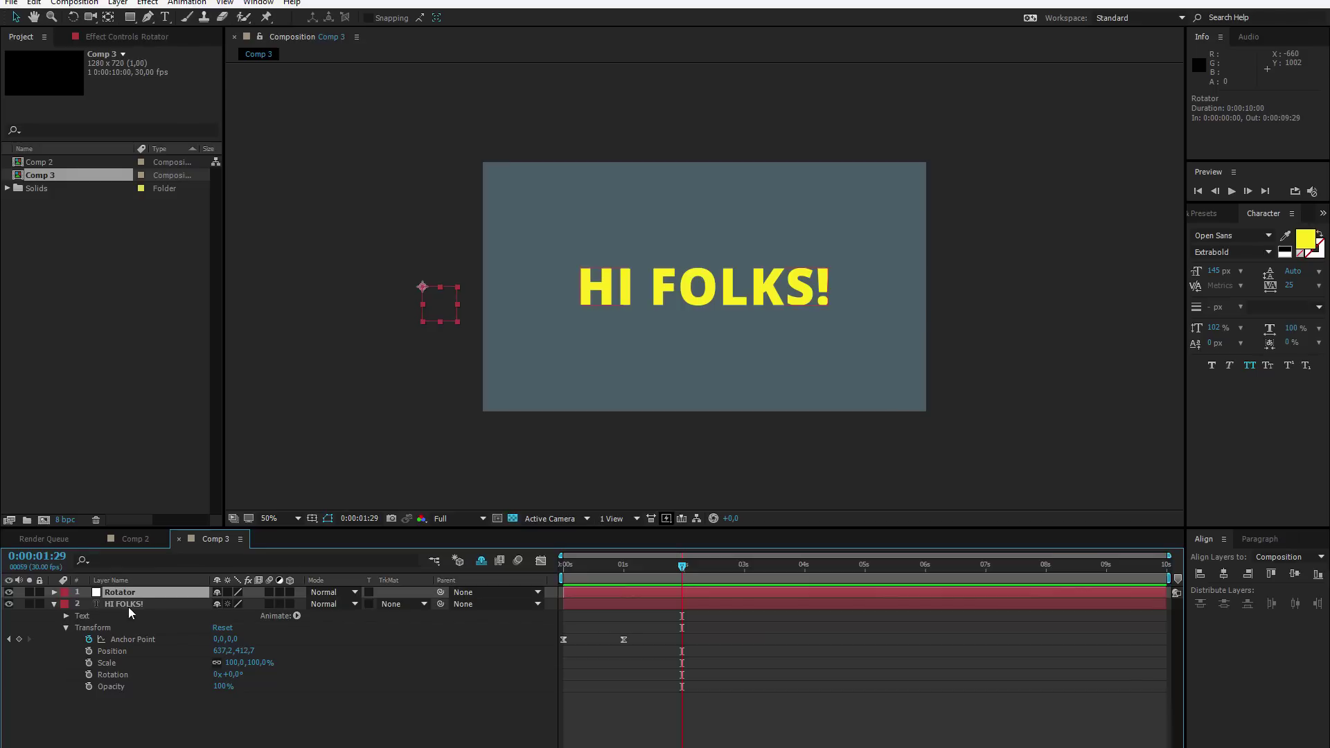
click(128, 604)
drag(441, 604, 133, 592)
click(126, 592)
click(289, 592)
click(289, 604)
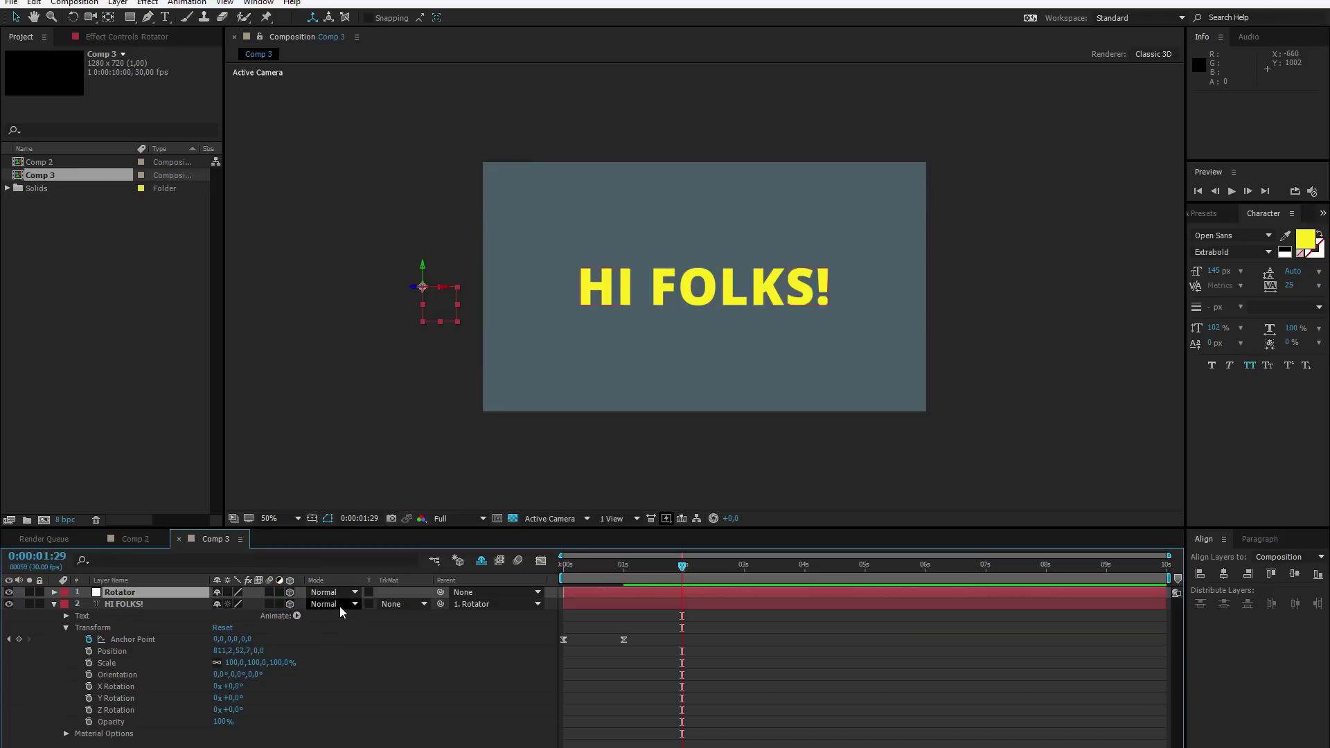
key(r)
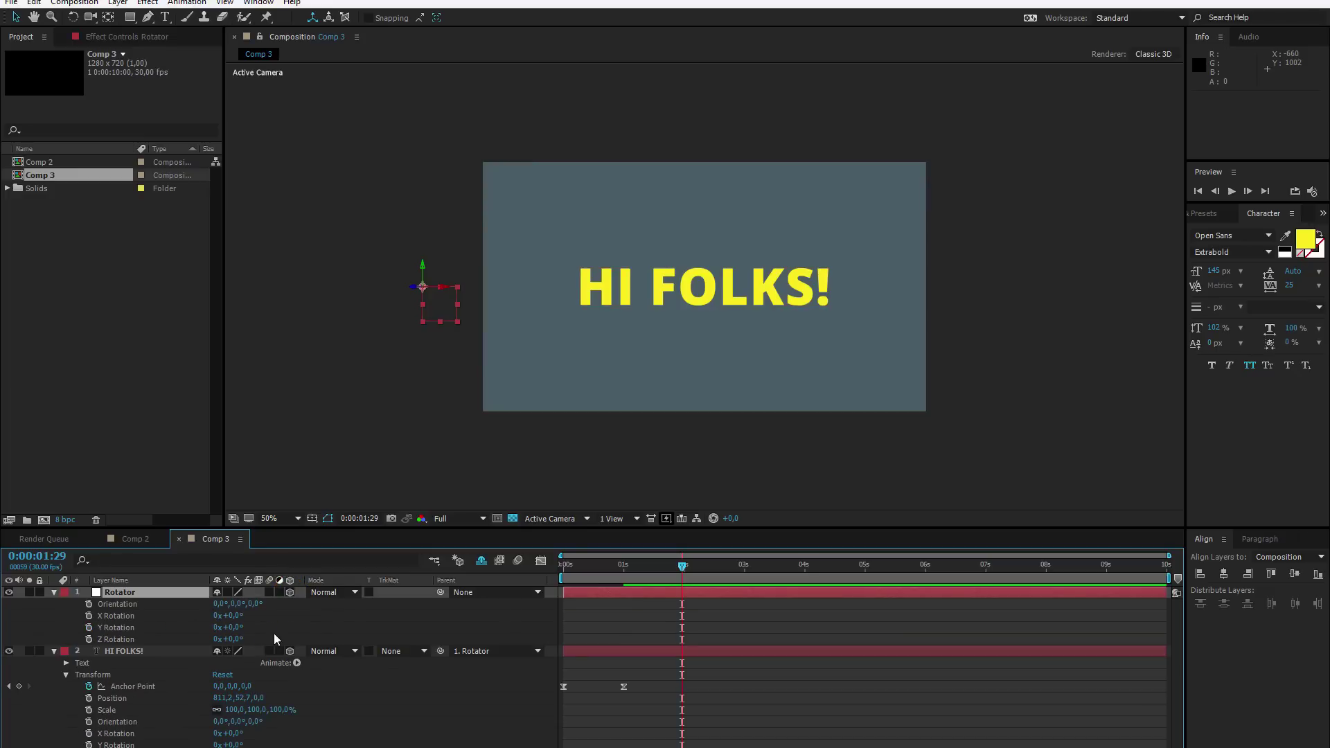
drag(236, 641, 276, 638)
key(ctrl+z)
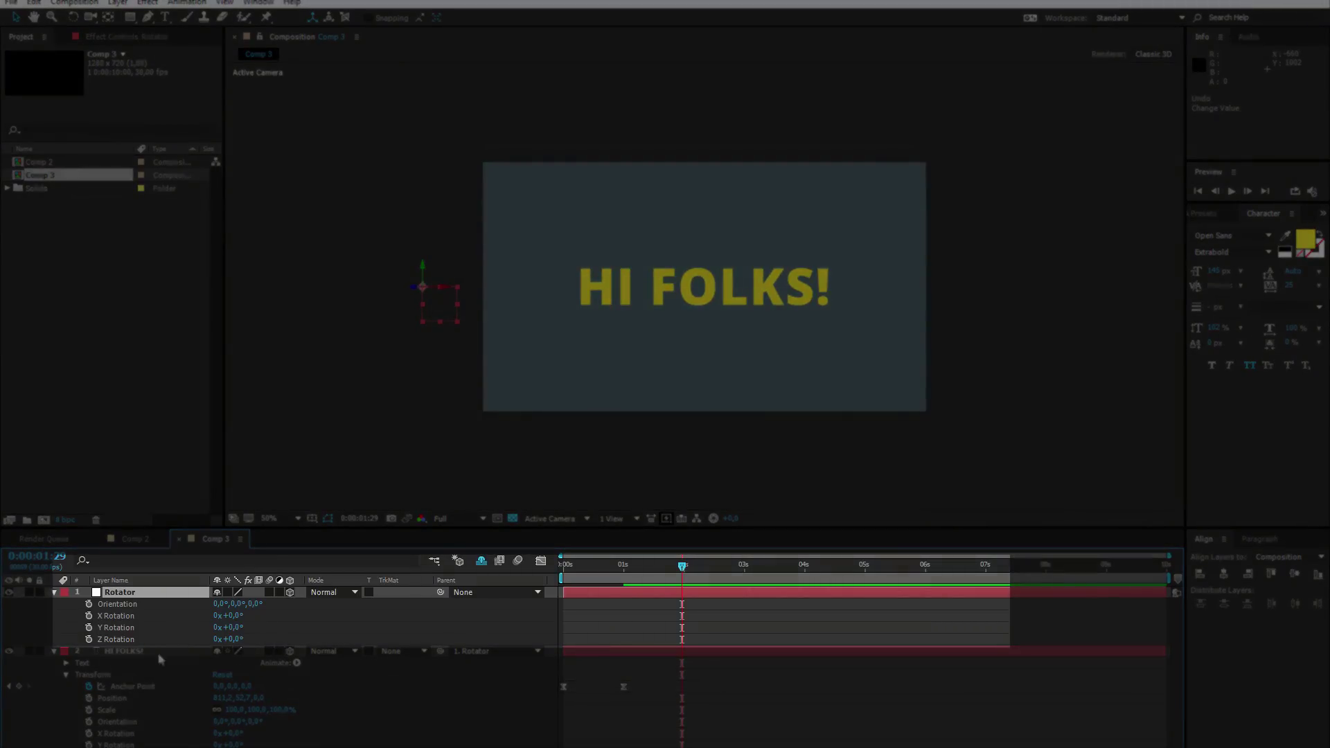
Keyframe Rotator's Z Rotation at 0°, -13°, then +90° so the text swings out.
click(89, 639)
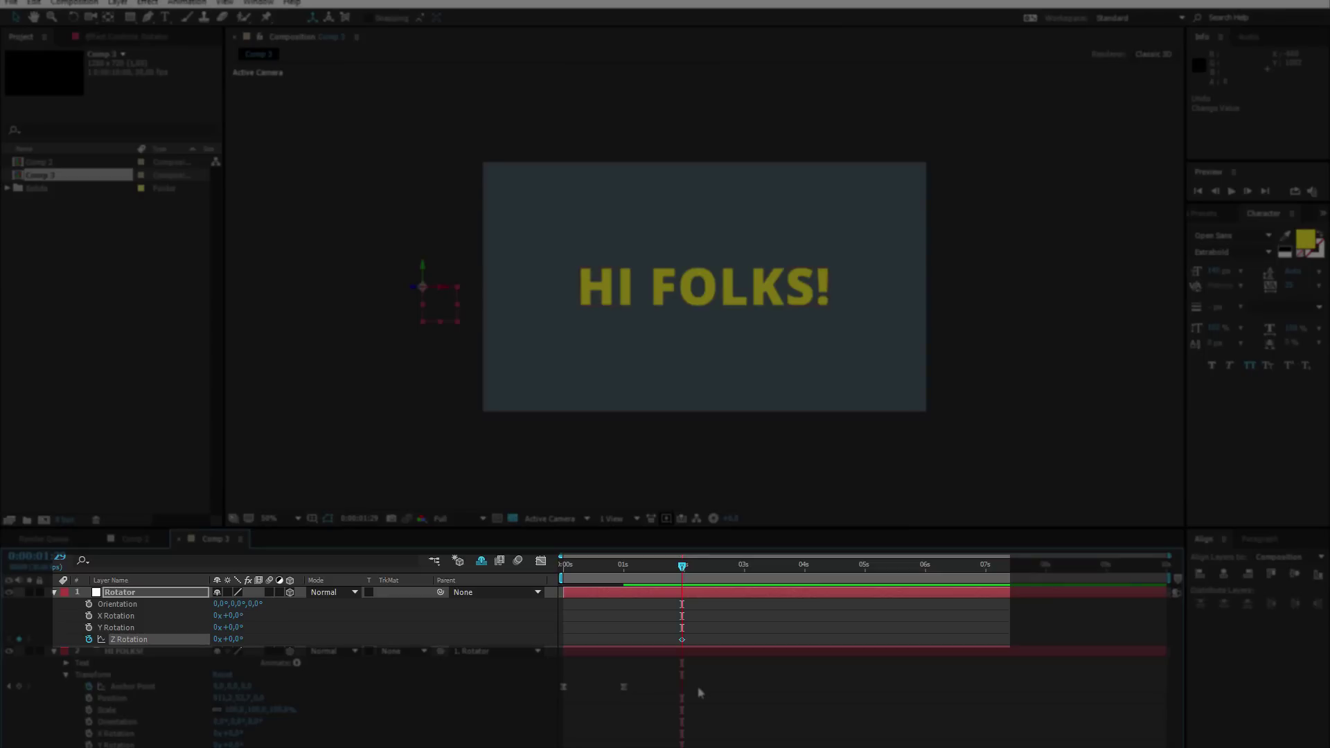
key(Page_Down)
key(Page_Down)
key(Page_Down)
key(Page_Down)
key(Page_Down)
drag(236, 645, 228, 644)
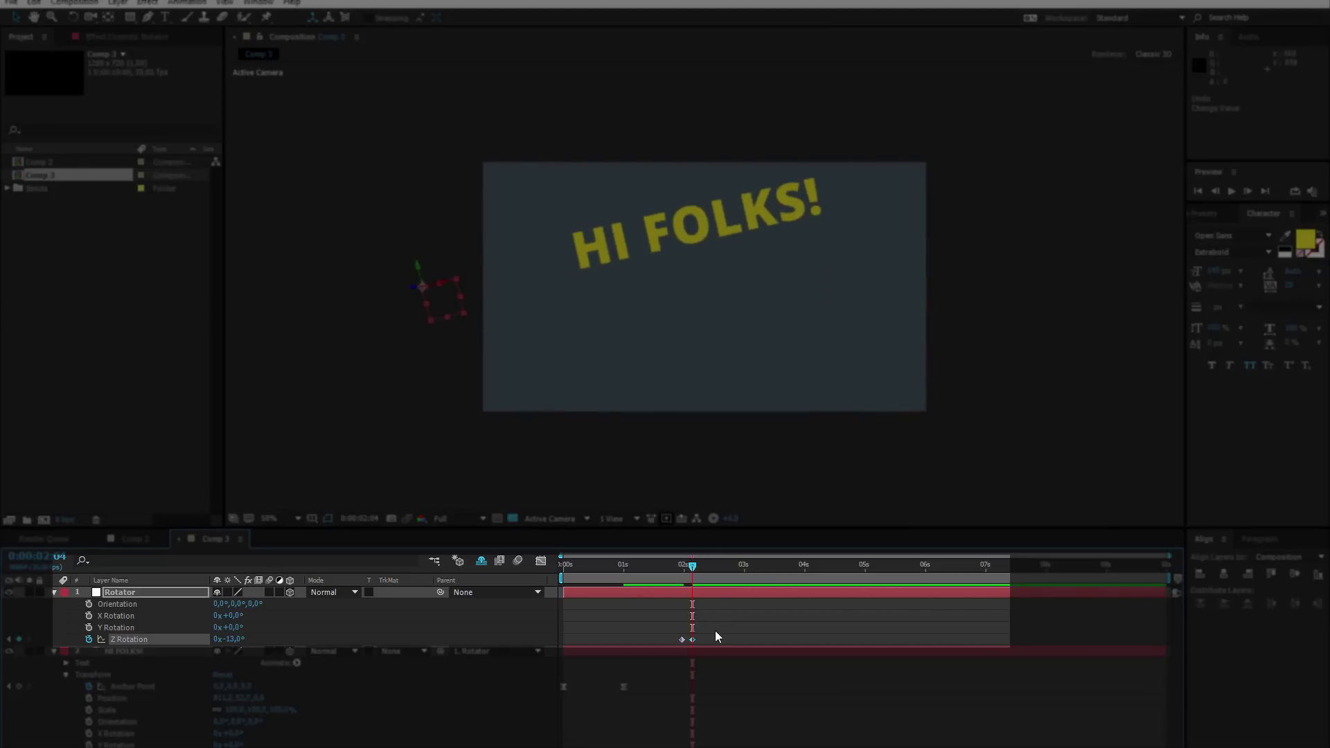
drag(692, 567, 744, 577)
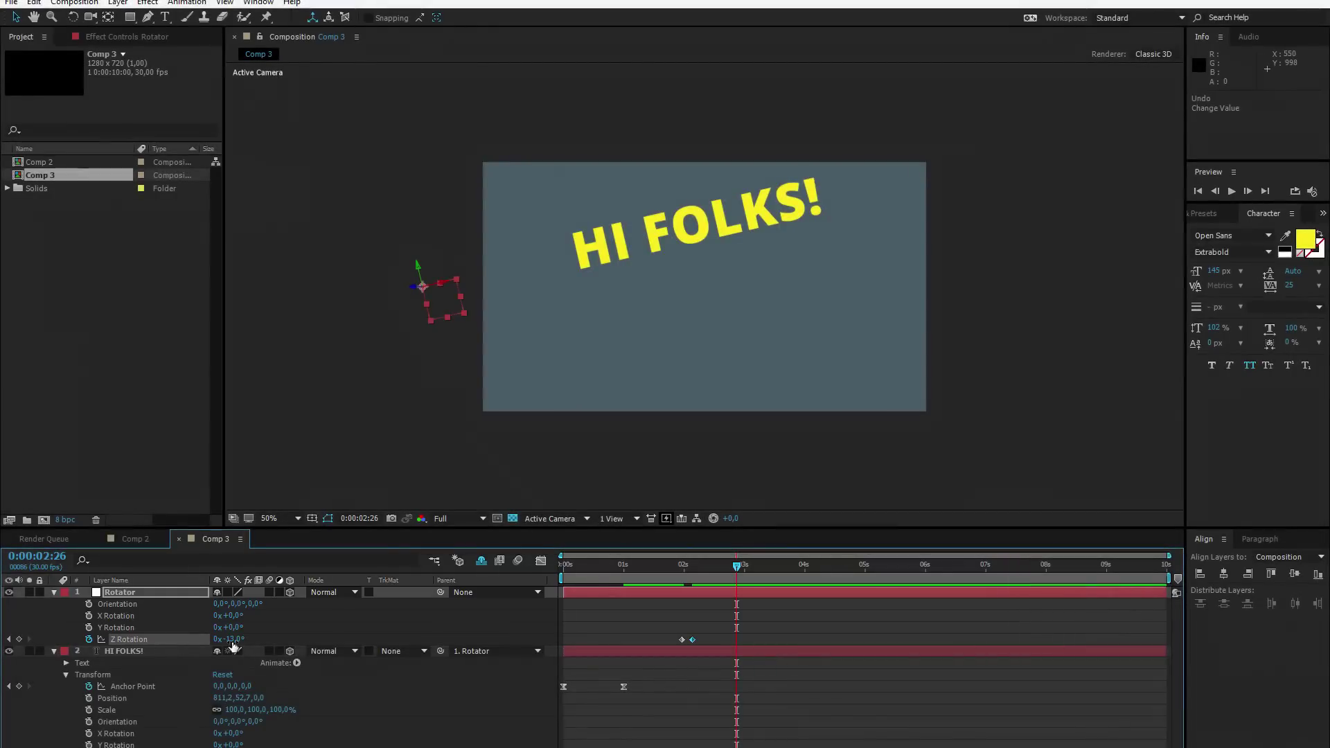
drag(232, 646, 406, 642)
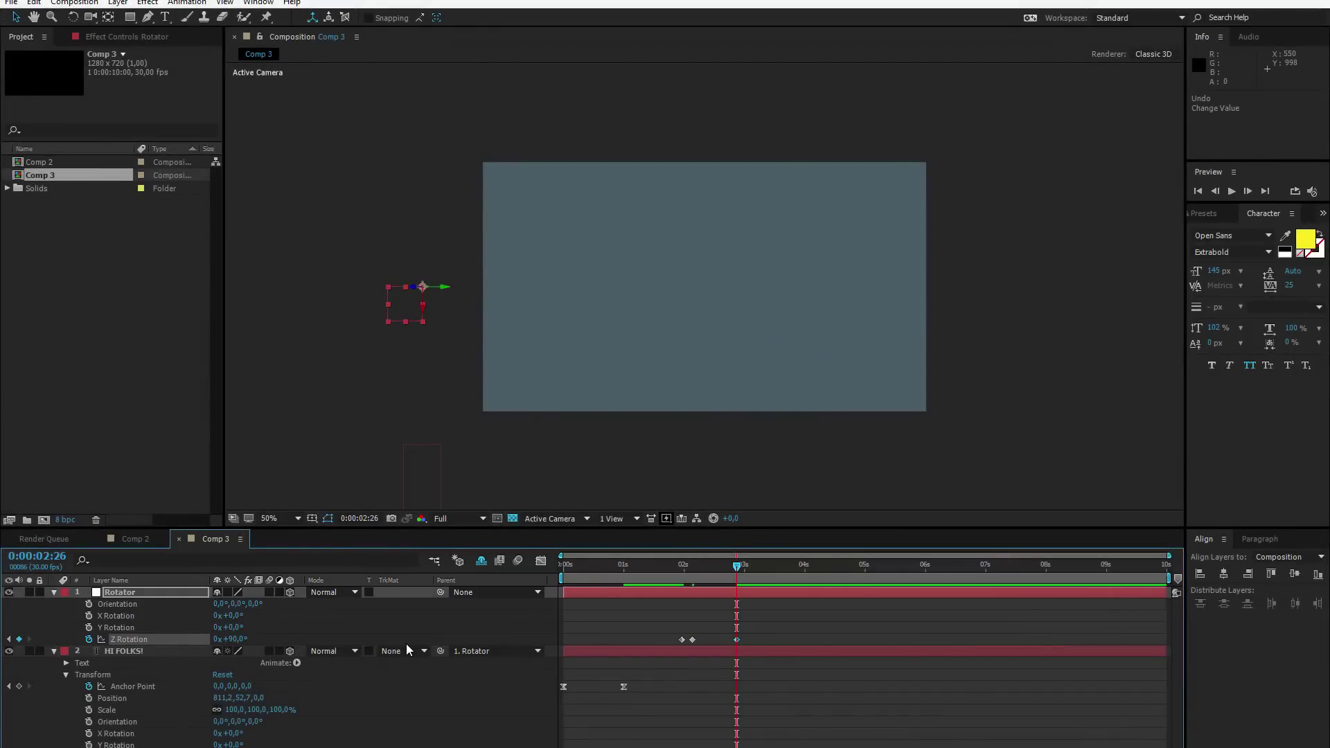
mouse_move(691, 569)
mouse_down()
mouse_move(654, 572)
mouse_move(725, 574)
mouse_move(672, 570)
mouse_up()
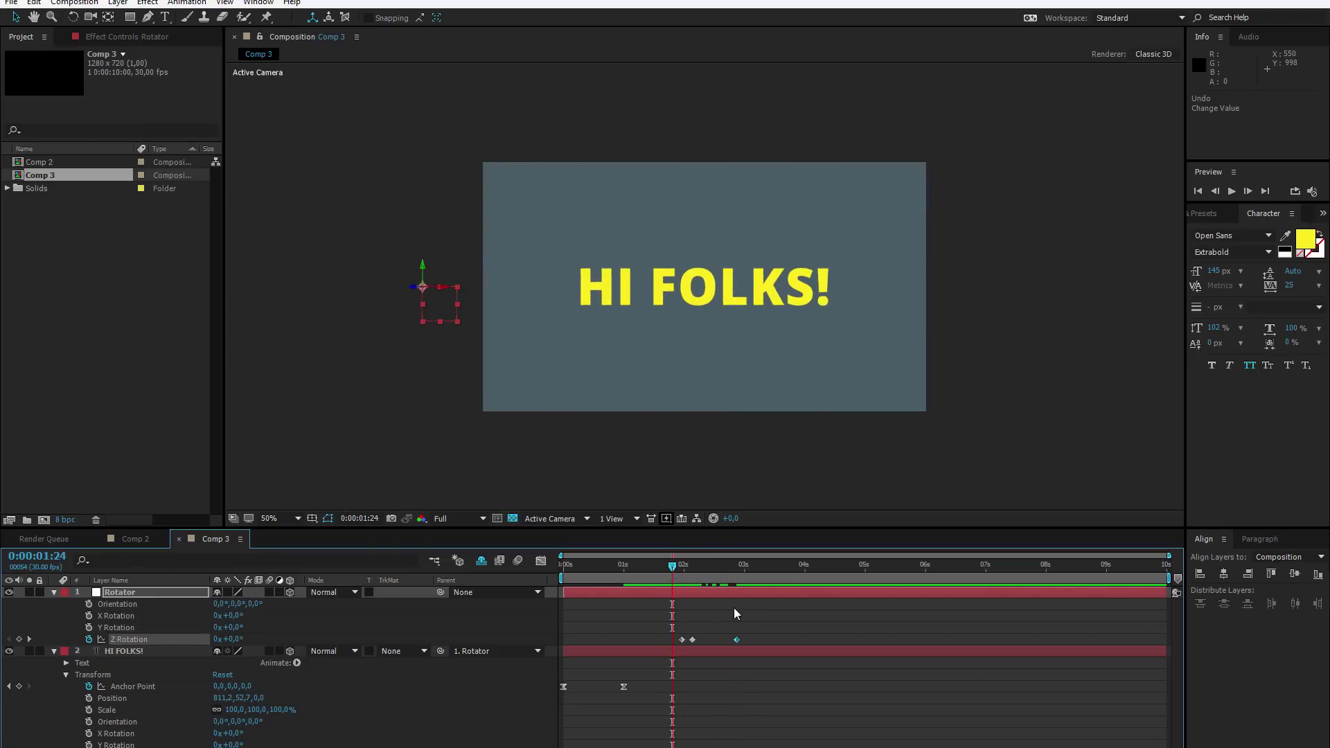
Apply Easy Ease to the Rotator's Z Rotation keyframes and preview the rotate-away animation.
key(space)
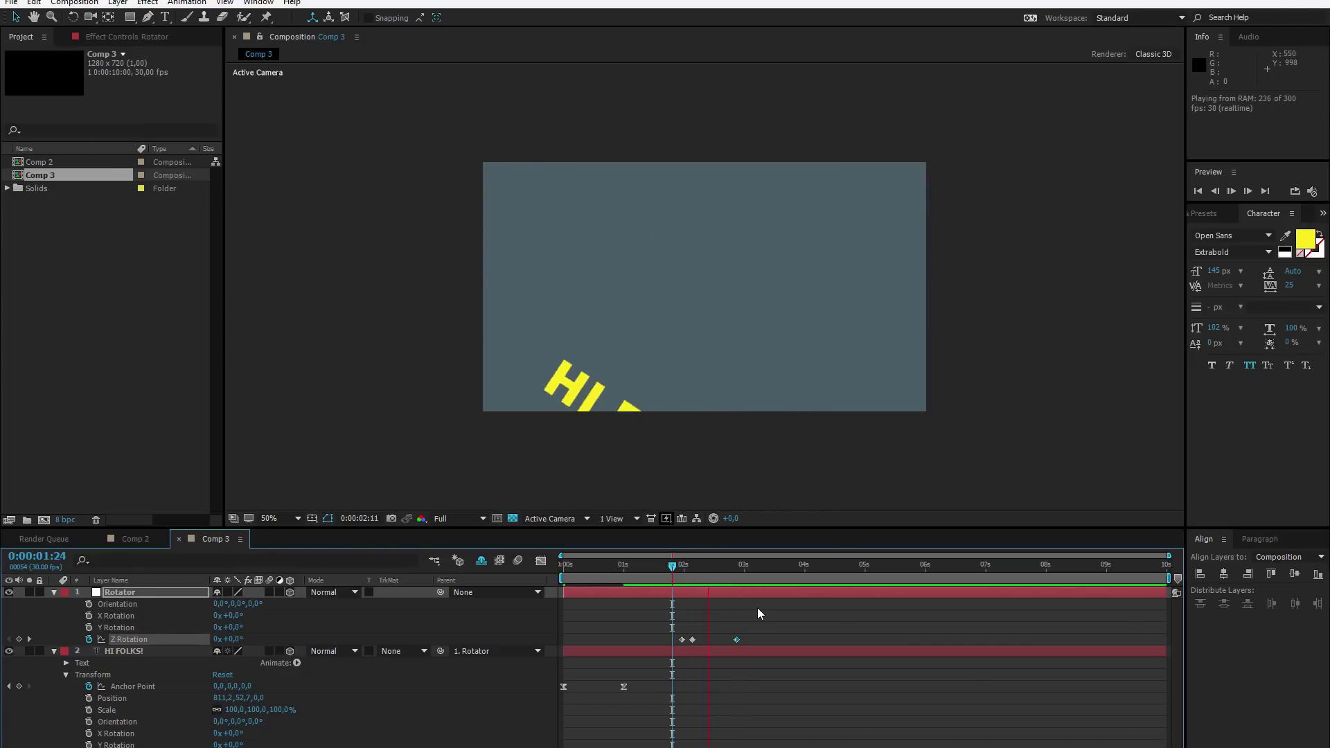
right_click(682, 639)
mouse_move(753, 629)
click(907, 659)
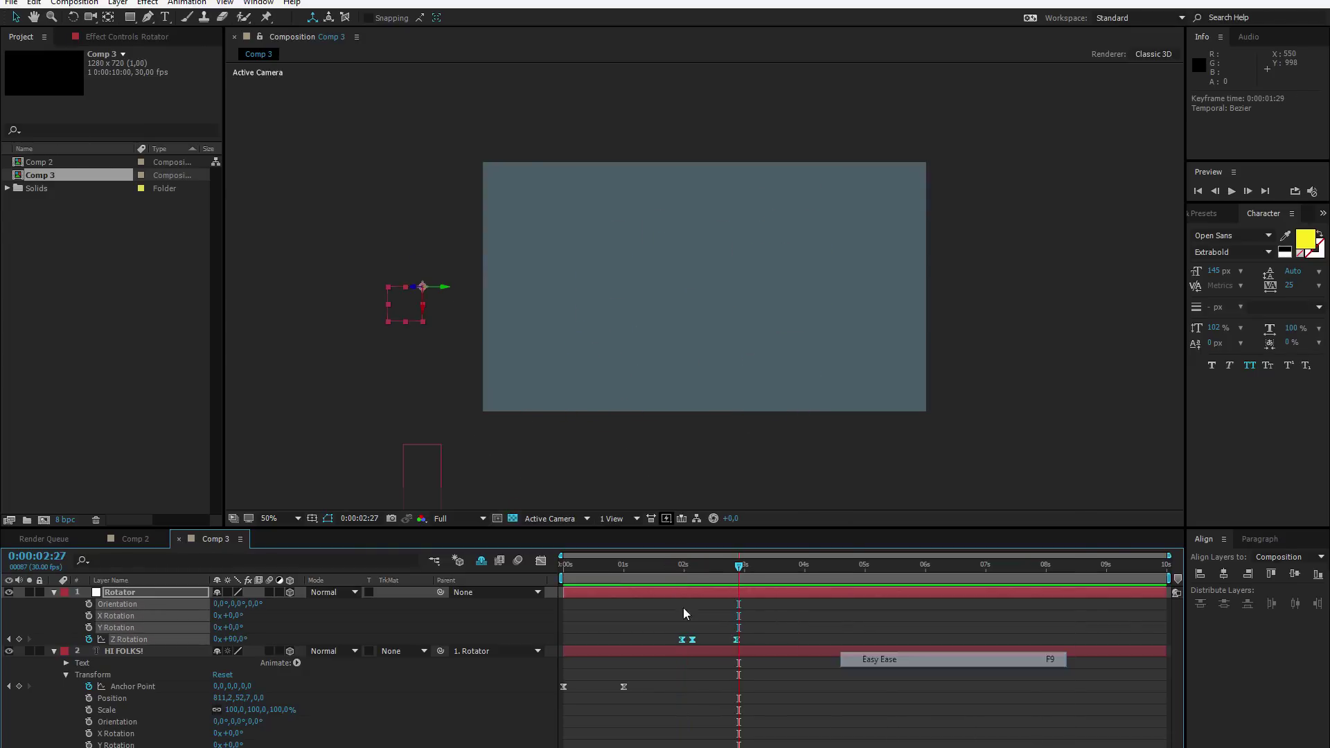
drag(671, 571, 650, 570)
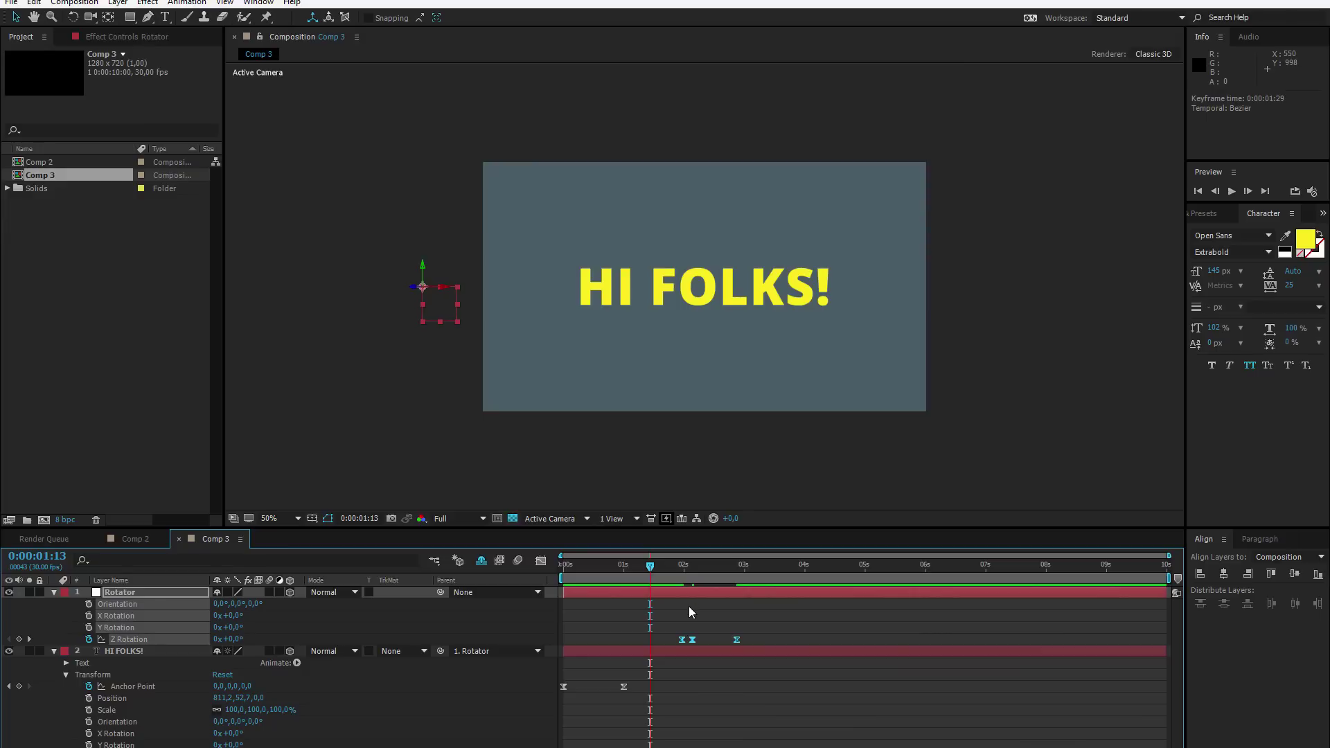
click(688, 606)
key(space)
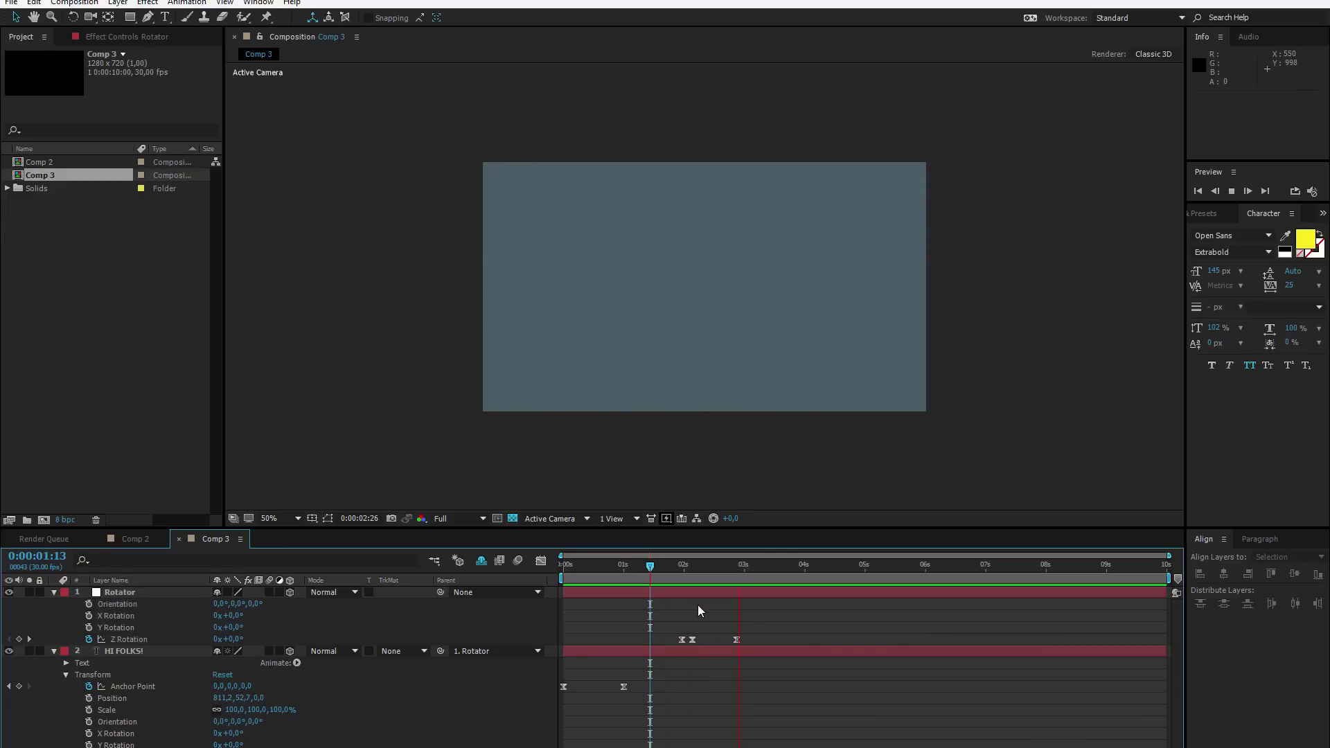
click(737, 567)
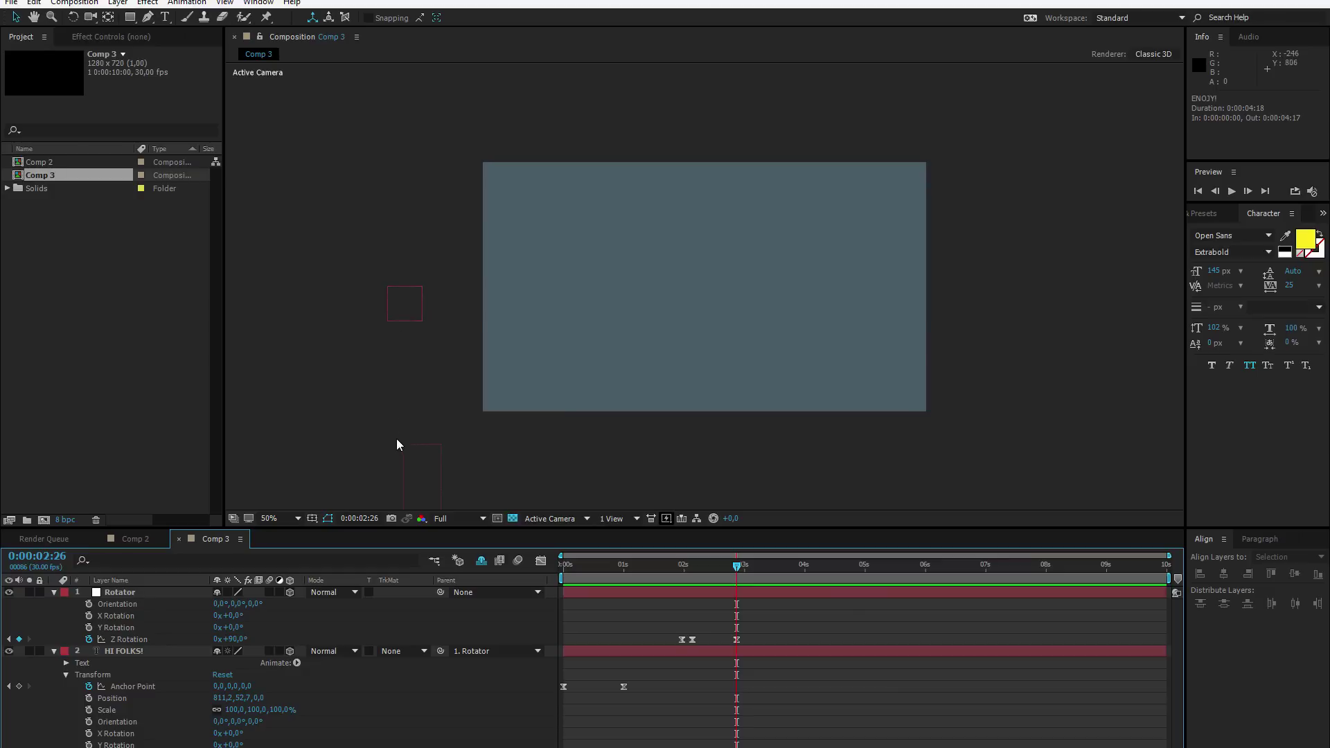
Add a mid-frame horizontal guide and an 'Enjoy!' text layer centred on it.
click(168, 20)
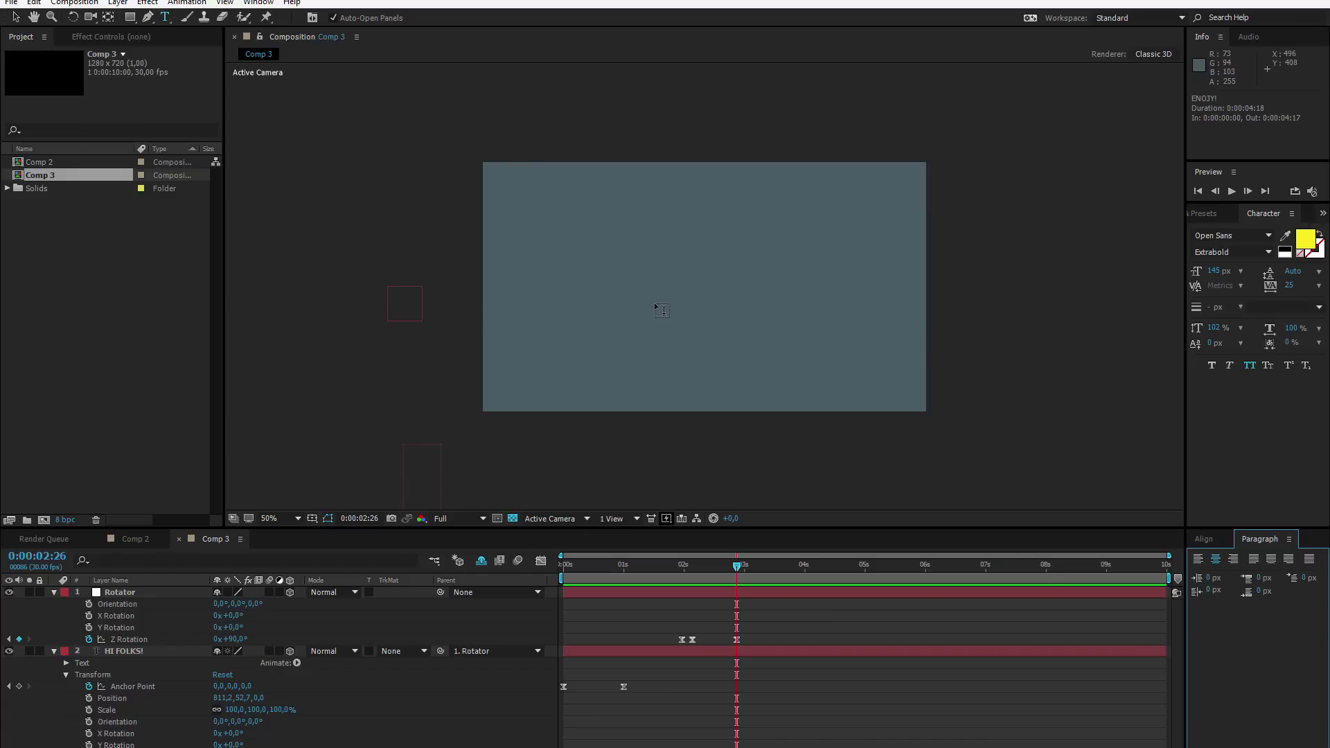
key(ctrl+r)
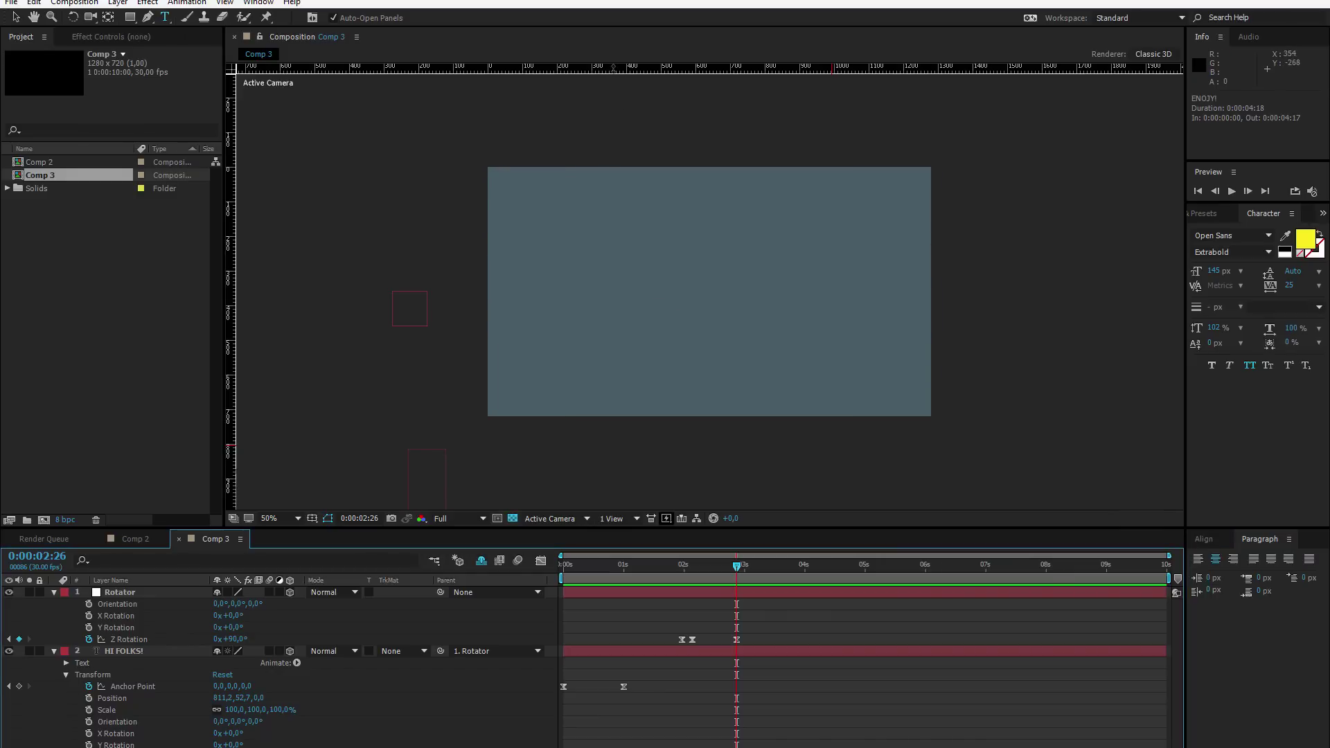
drag(617, 68, 644, 295)
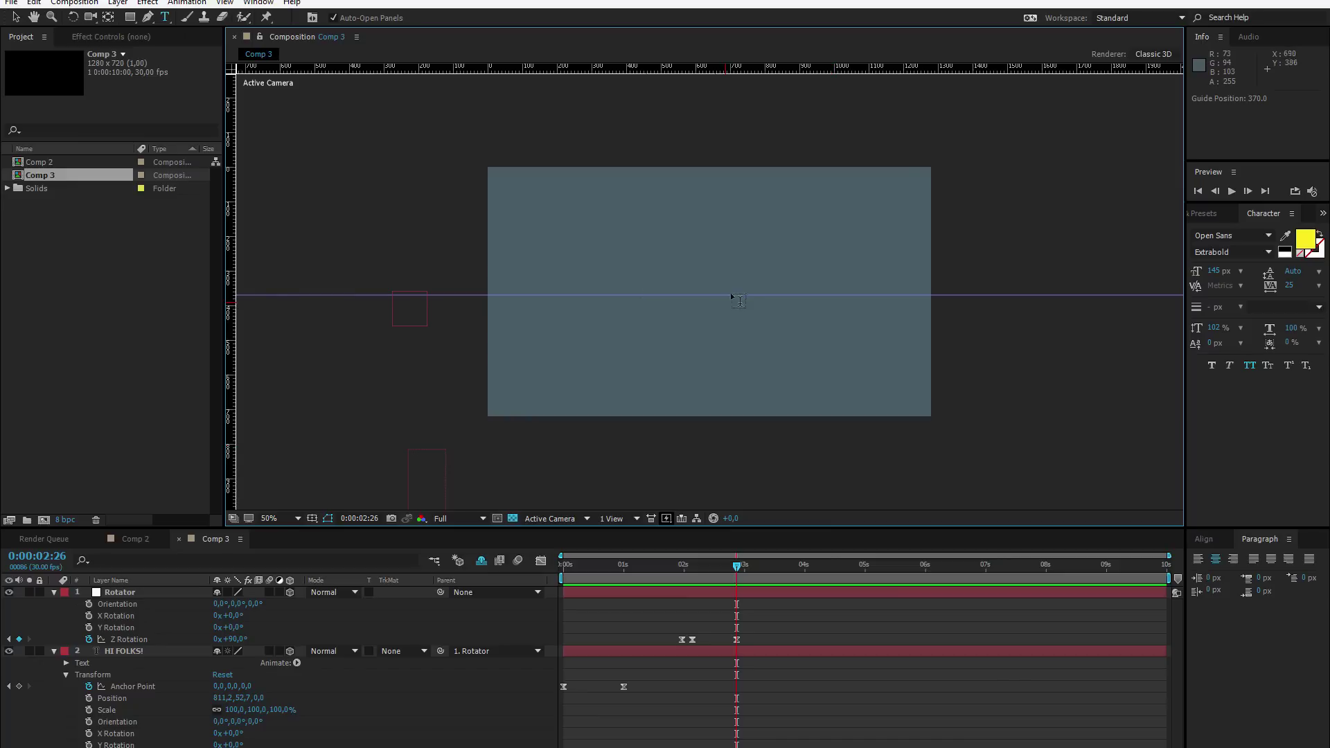
click(652, 298)
text(Enjo)
key(BackSpace)
key(BackSpace)
text(joy!)
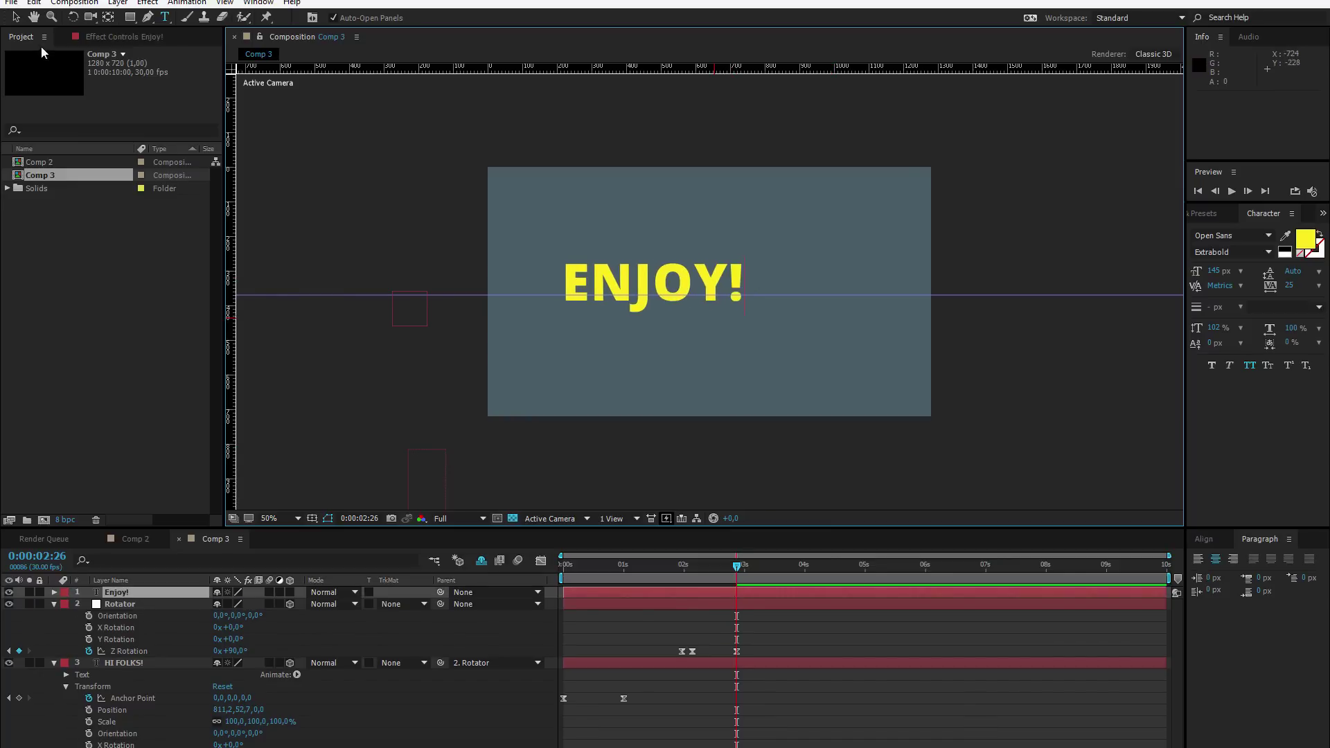
click(16, 17)
drag(638, 280, 740, 310)
click(739, 309)
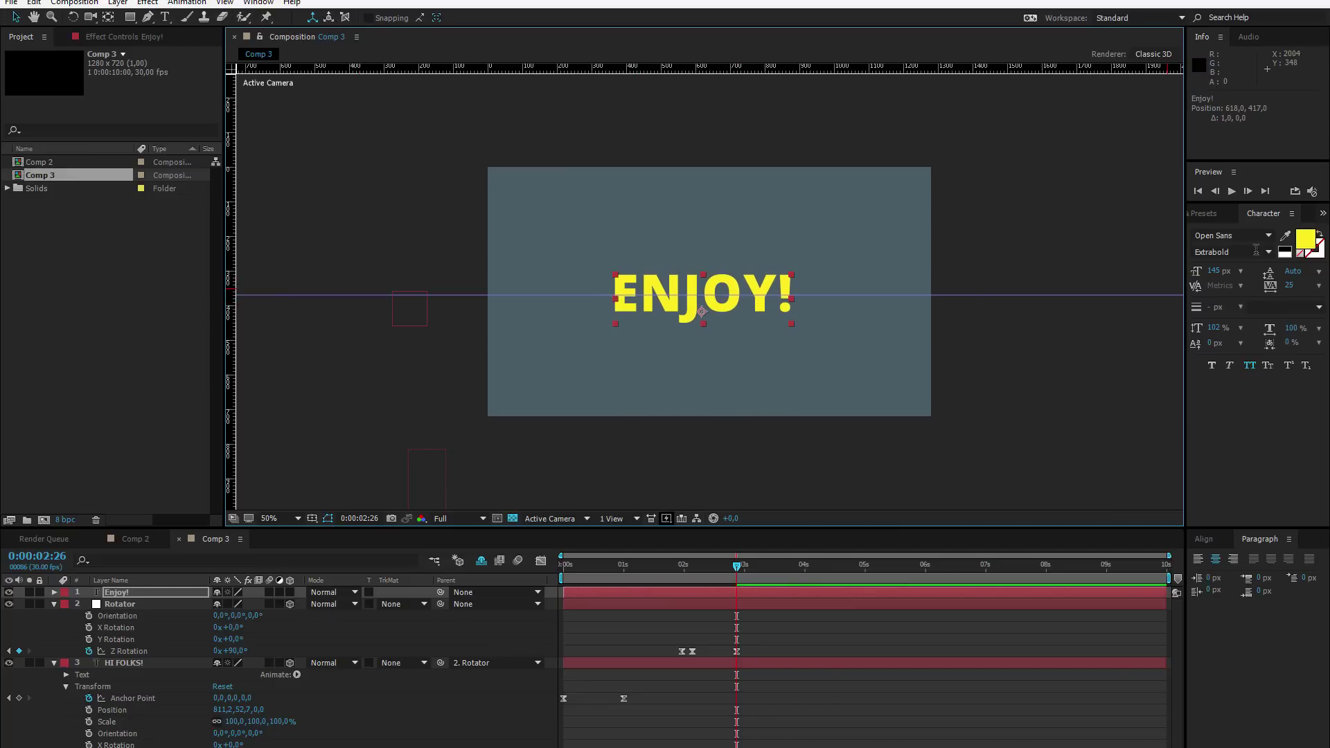
Recolour the ENJOY! text from yellow to pale green B0FF81 and undo an accidental parenting change.
click(1305, 242)
drag(273, 215, 290, 203)
click(242, 87)
drag(229, 92, 186, 80)
click(411, 76)
key(ctrl+z)
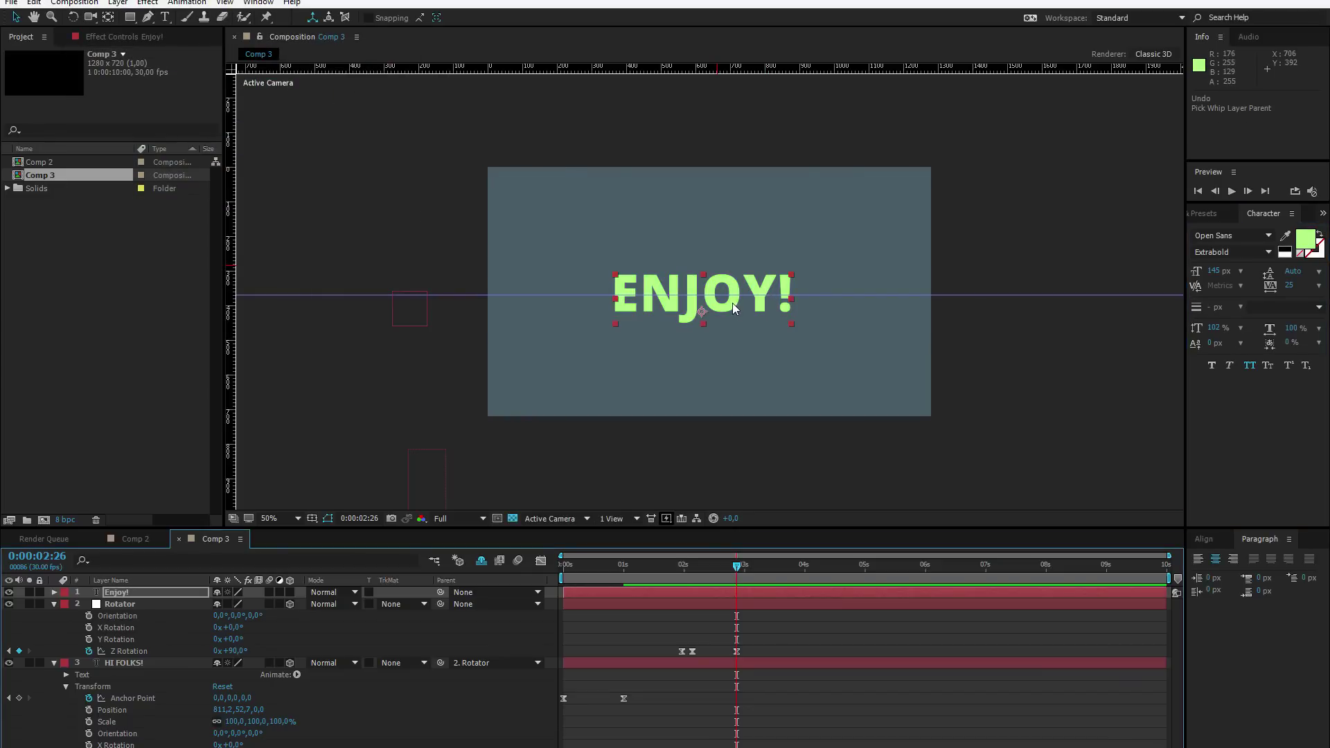
Parent ENJOY! to Rotator and scrub to watch HI FOLKS! rotate into ENJOY!
drag(440, 592, 147, 602)
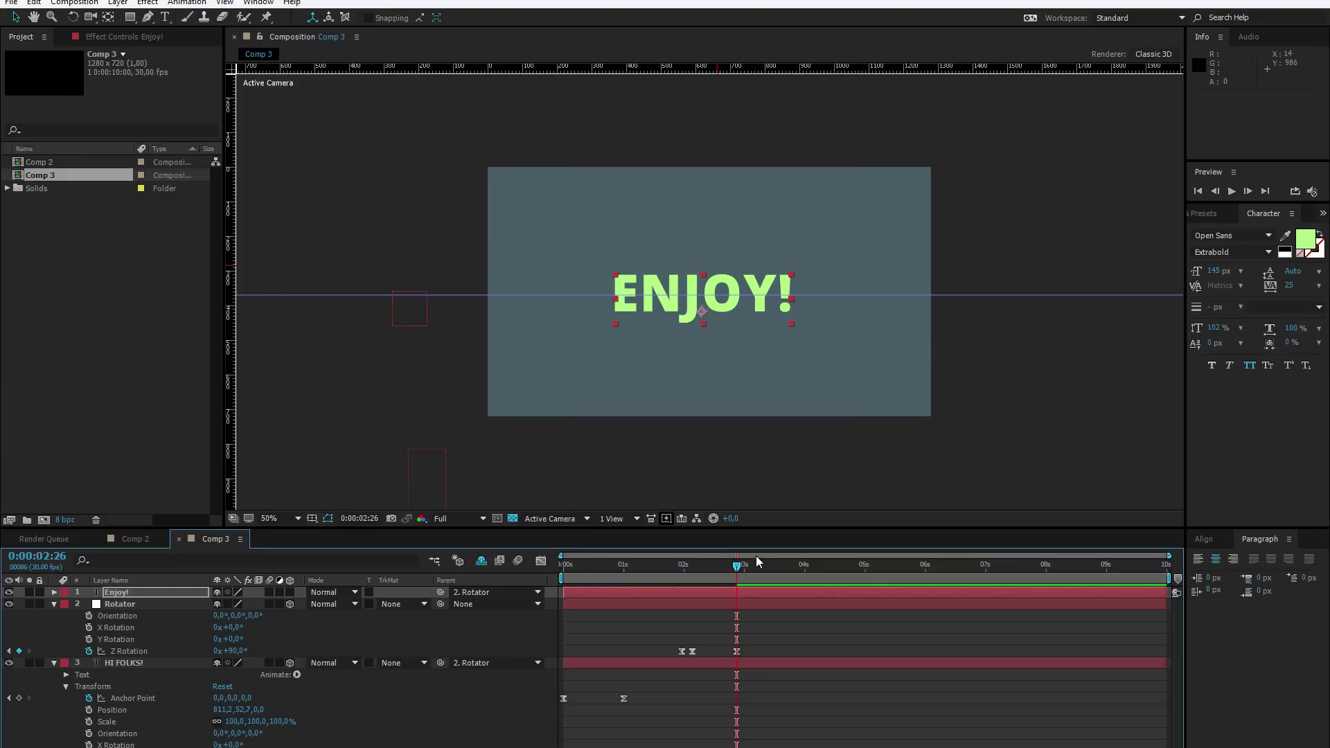
drag(737, 564, 680, 565)
key(comma)
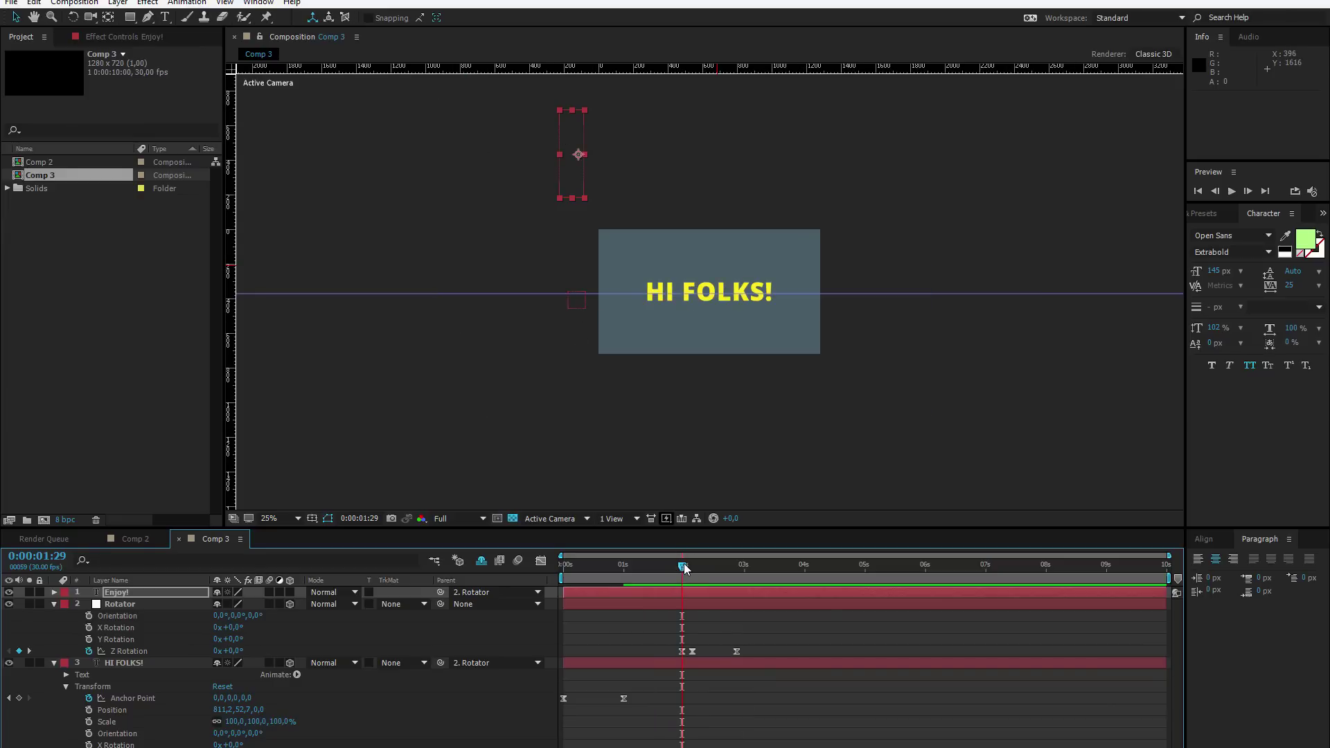
drag(683, 565, 737, 584)
Overshoot Rotator's Z Rotation to 105° at 2:26, then settle it at 90° at 3:01.
scroll(695, 293, up, 2)
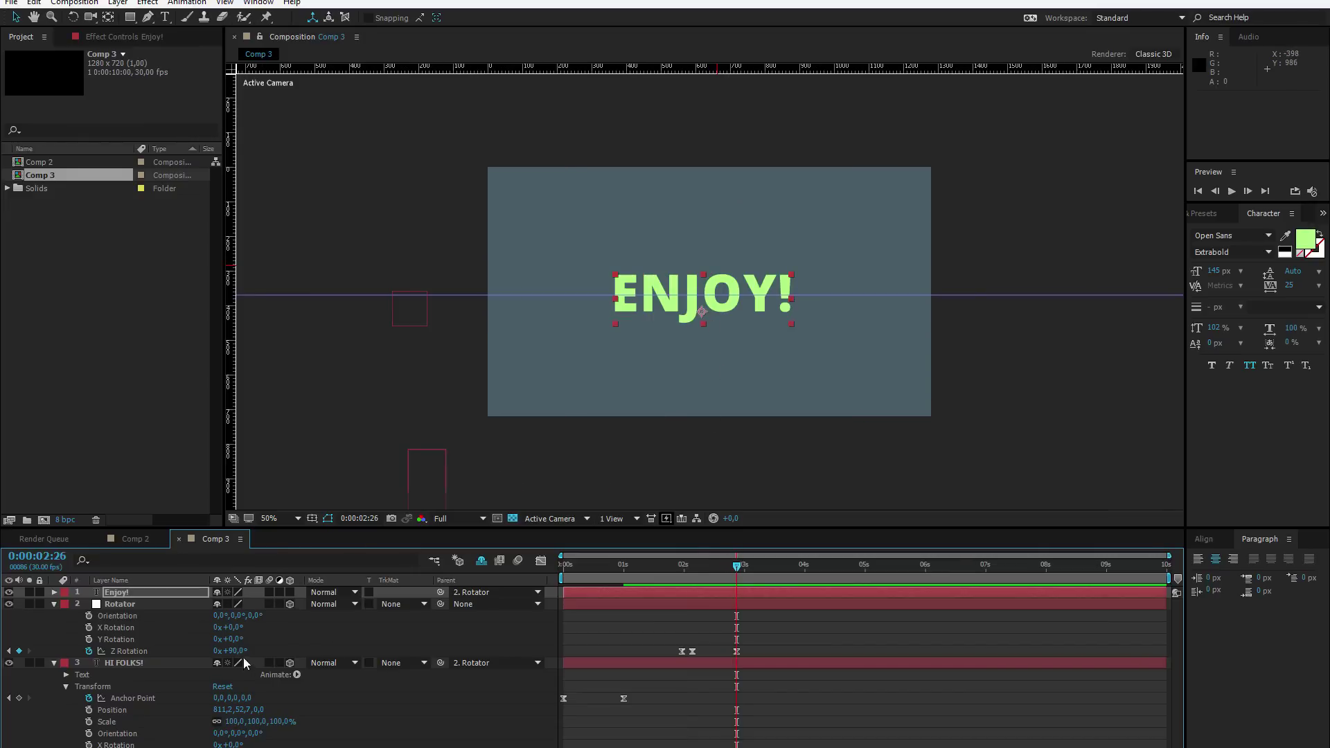
drag(242, 654, 251, 651)
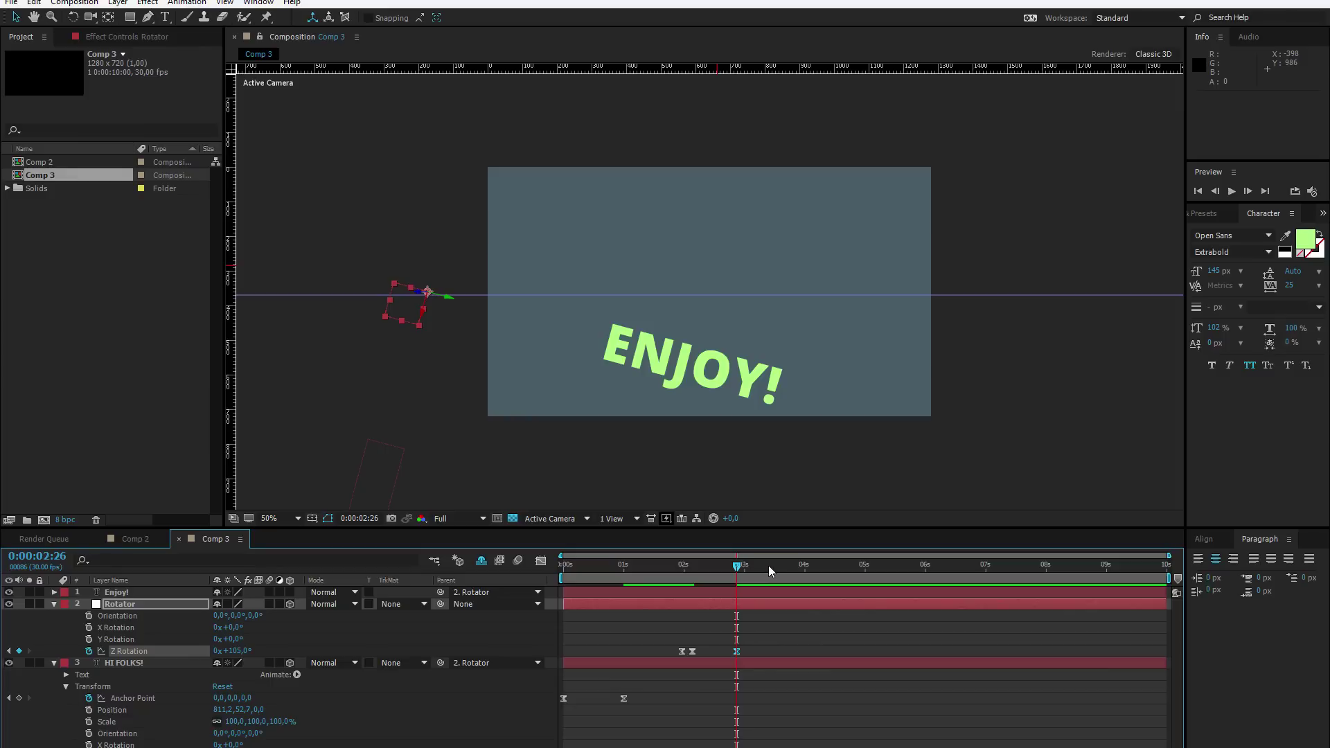
key(Page_Down)
key(Page_Down)
key(Page_Down)
key(Page_Down)
key(Page_Down)
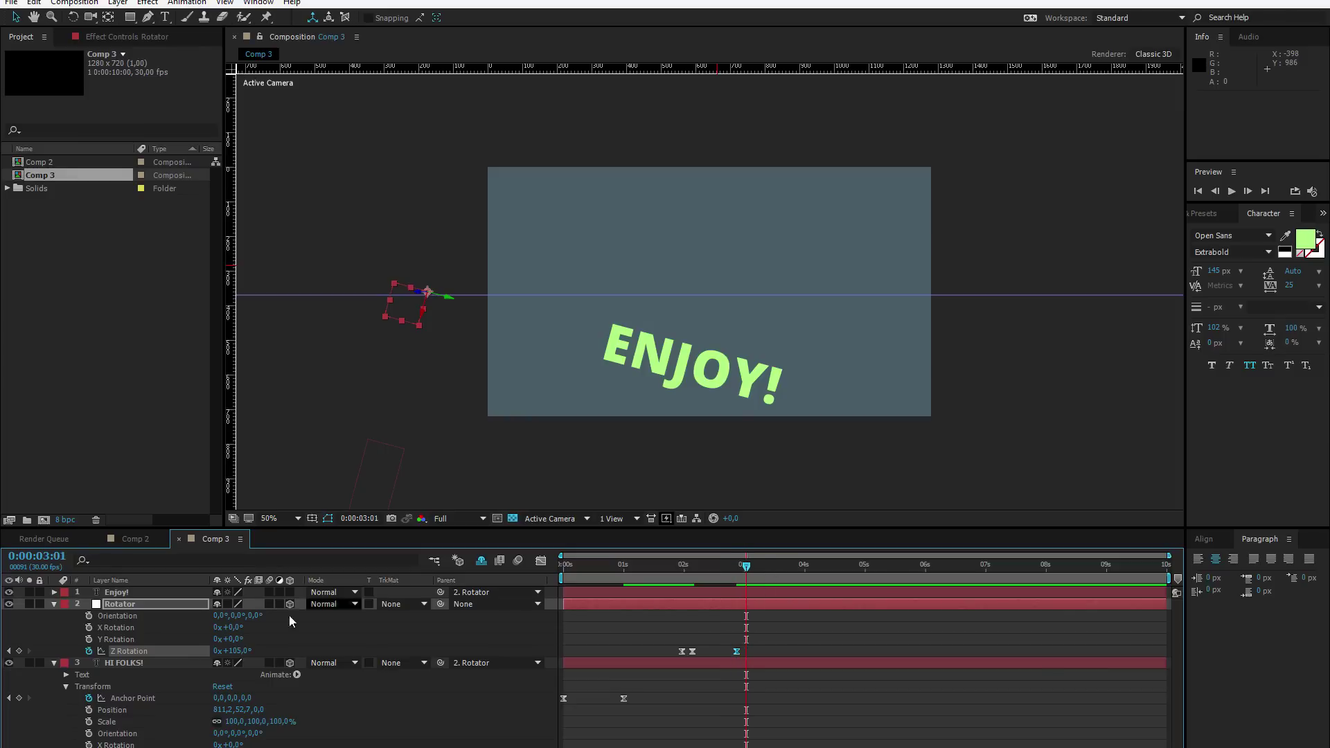
click(235, 651)
text(90)
key(Return)
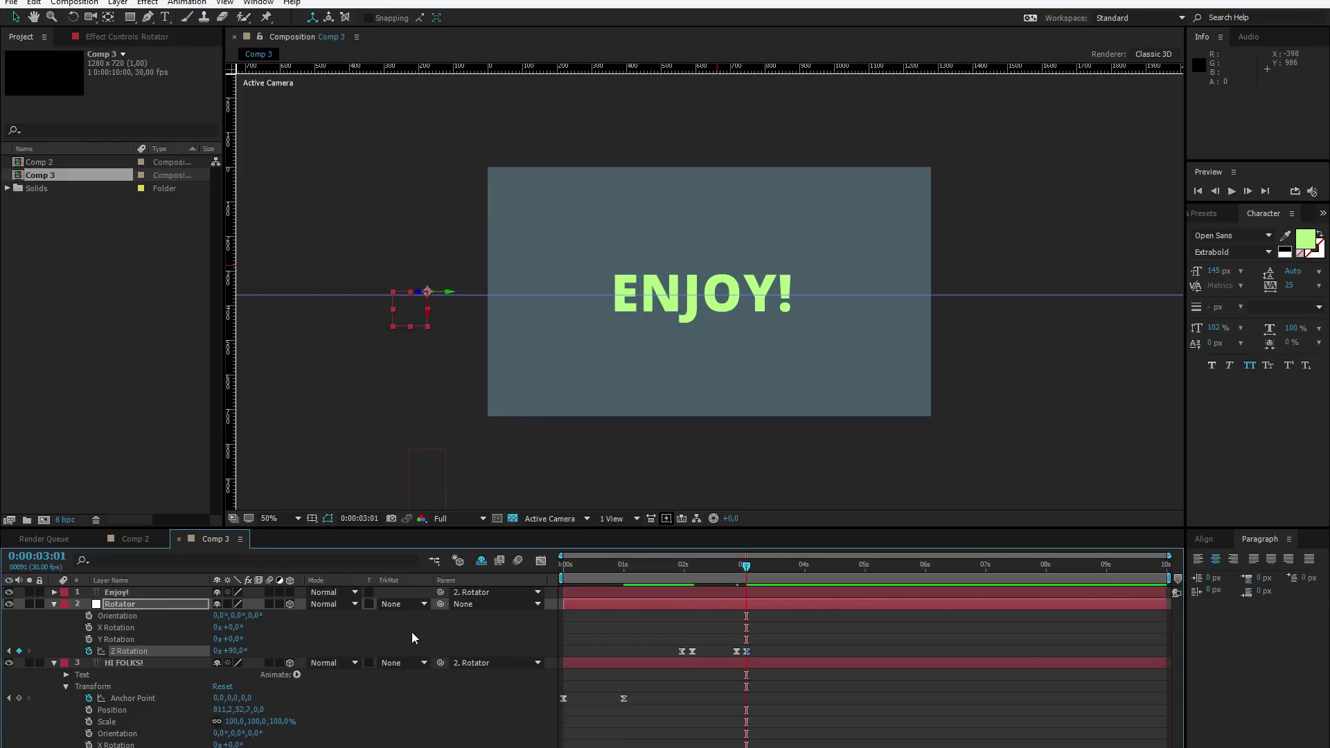
Preview the animation, then trim HI FOLKS! to end at 0:00:03:01 with Alt+].
key(Home)
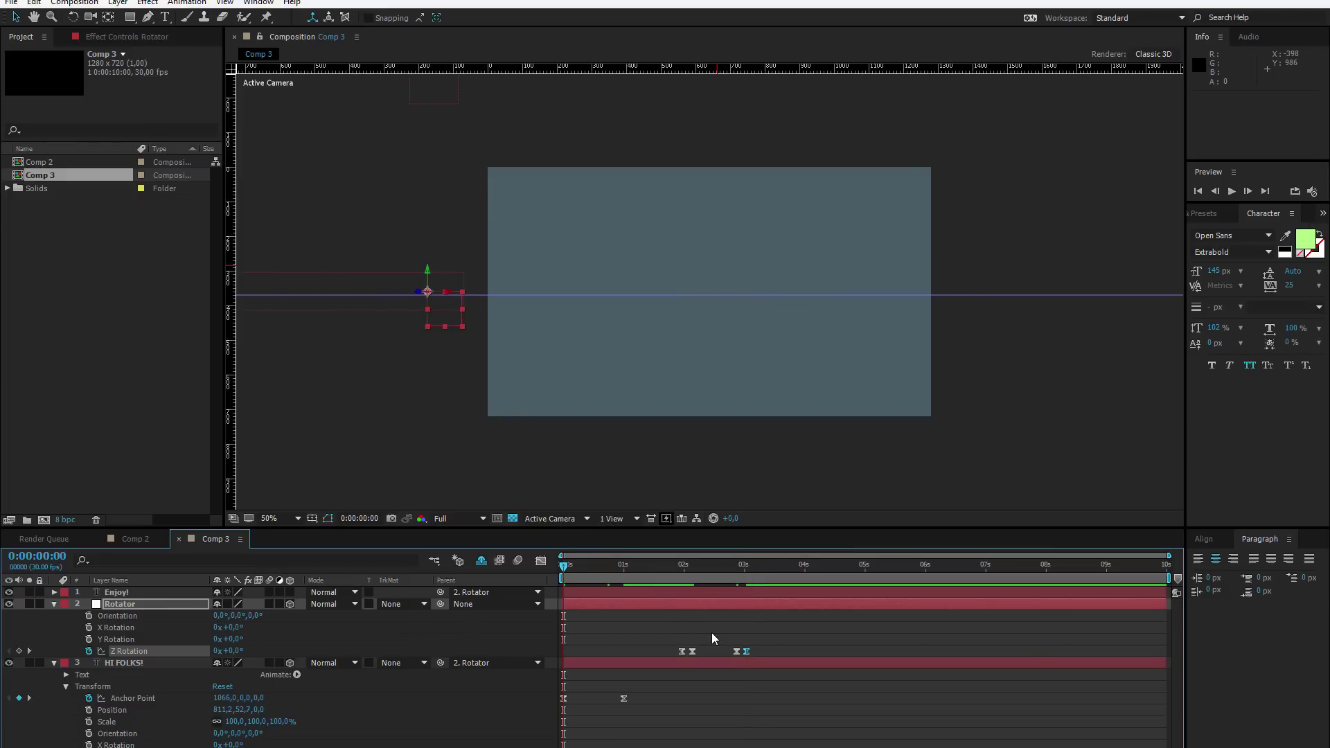
key(space)
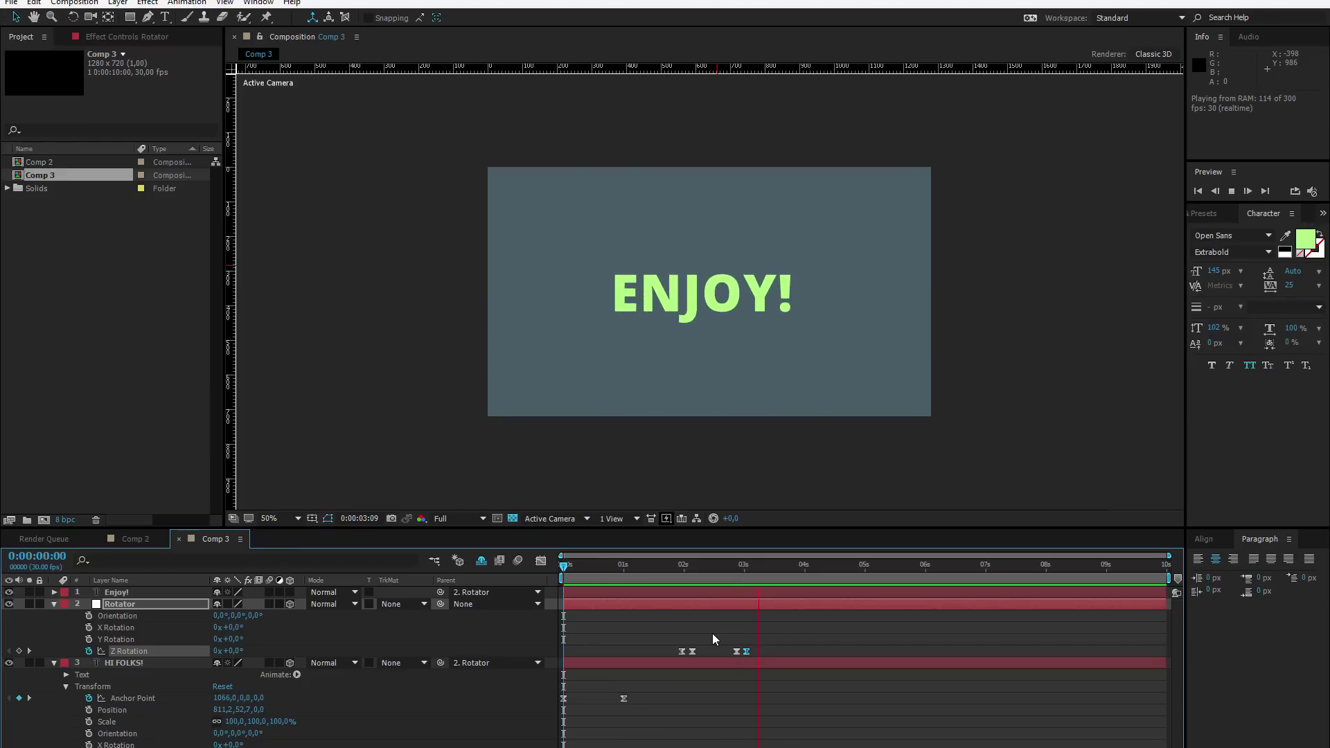
drag(771, 564, 746, 572)
click(152, 664)
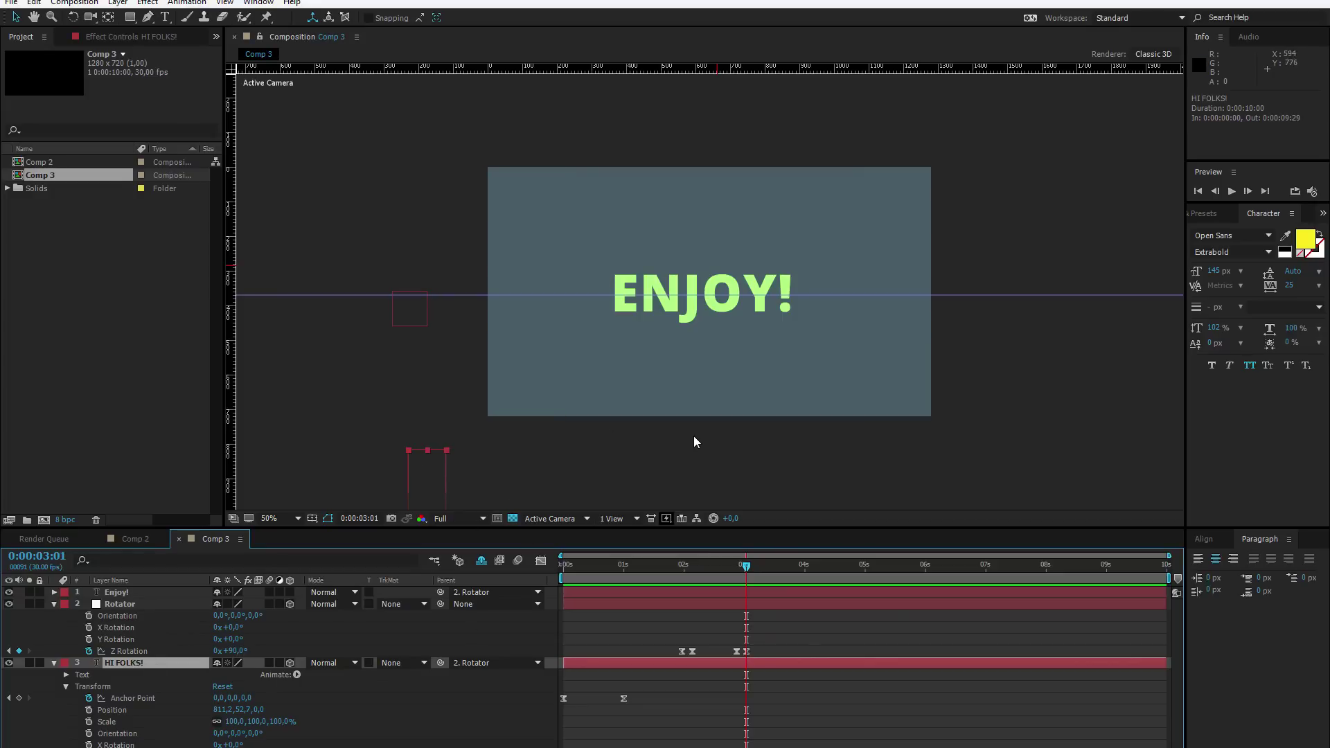
key(alt+bracketright)
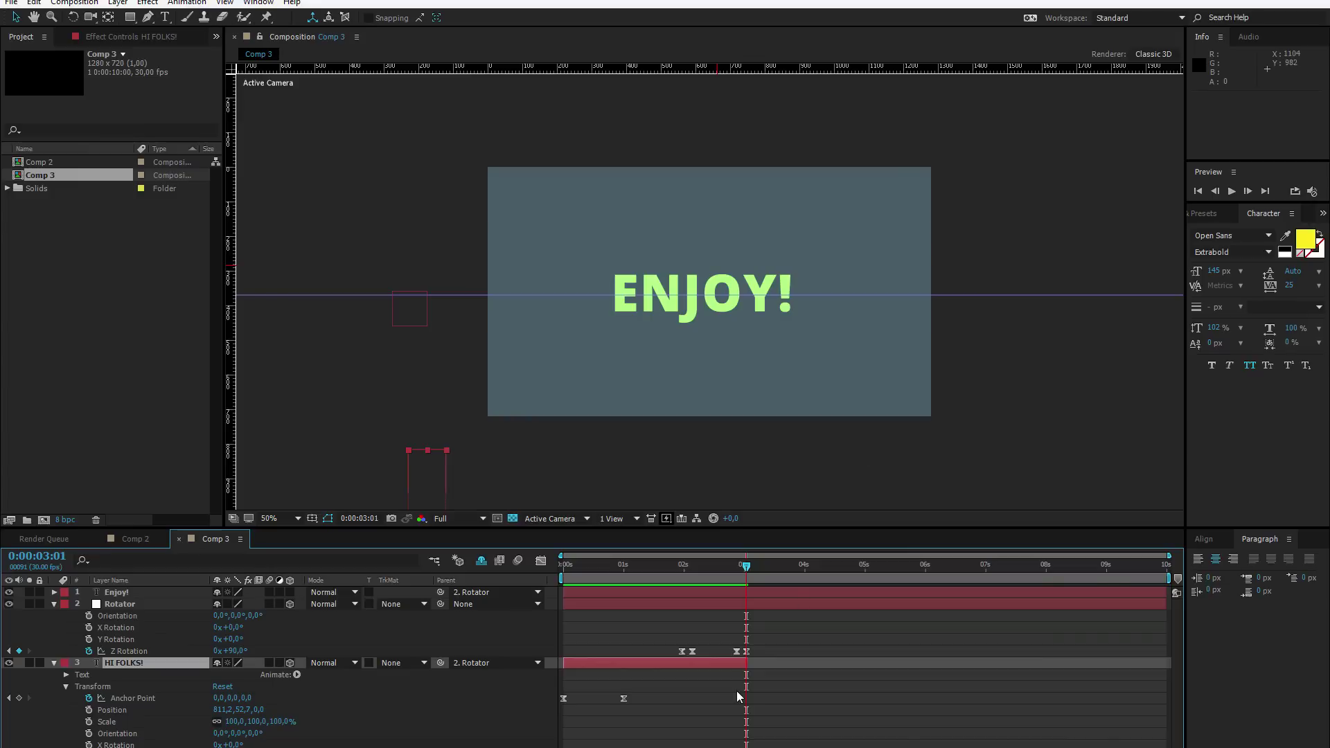
drag(746, 566, 793, 575)
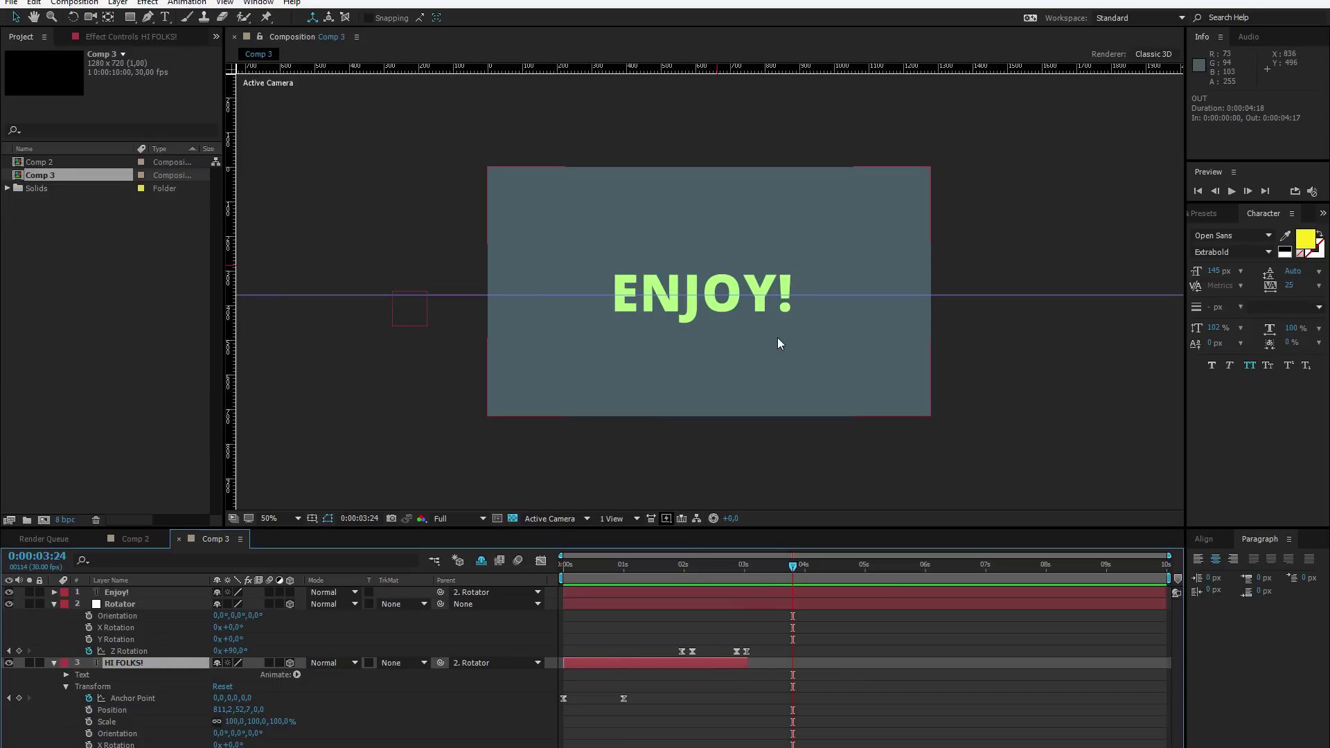
Collapse the layer properties and add a new null object layer to the composition.
click(801, 581)
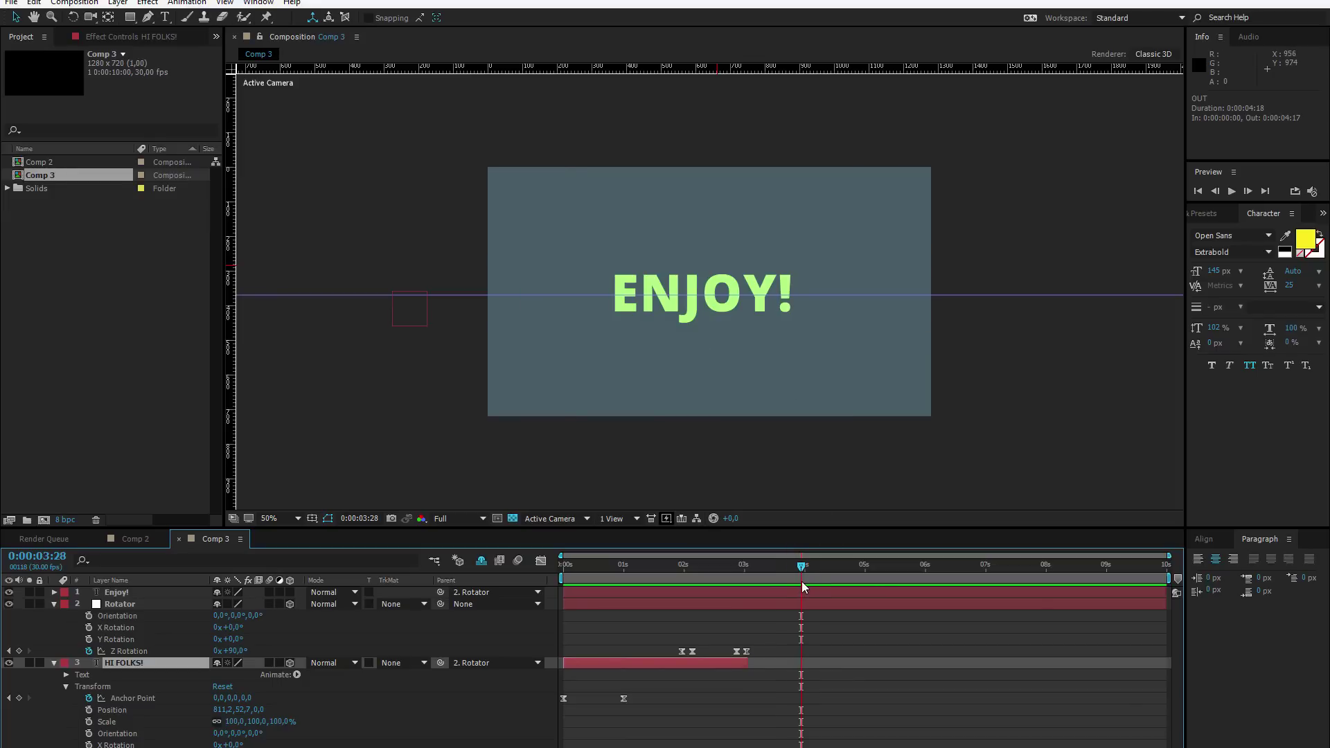
mouse_move(801, 580)
mouse_down()
mouse_move(745, 575)
mouse_move(818, 579)
mouse_up()
key(ctrl+a)
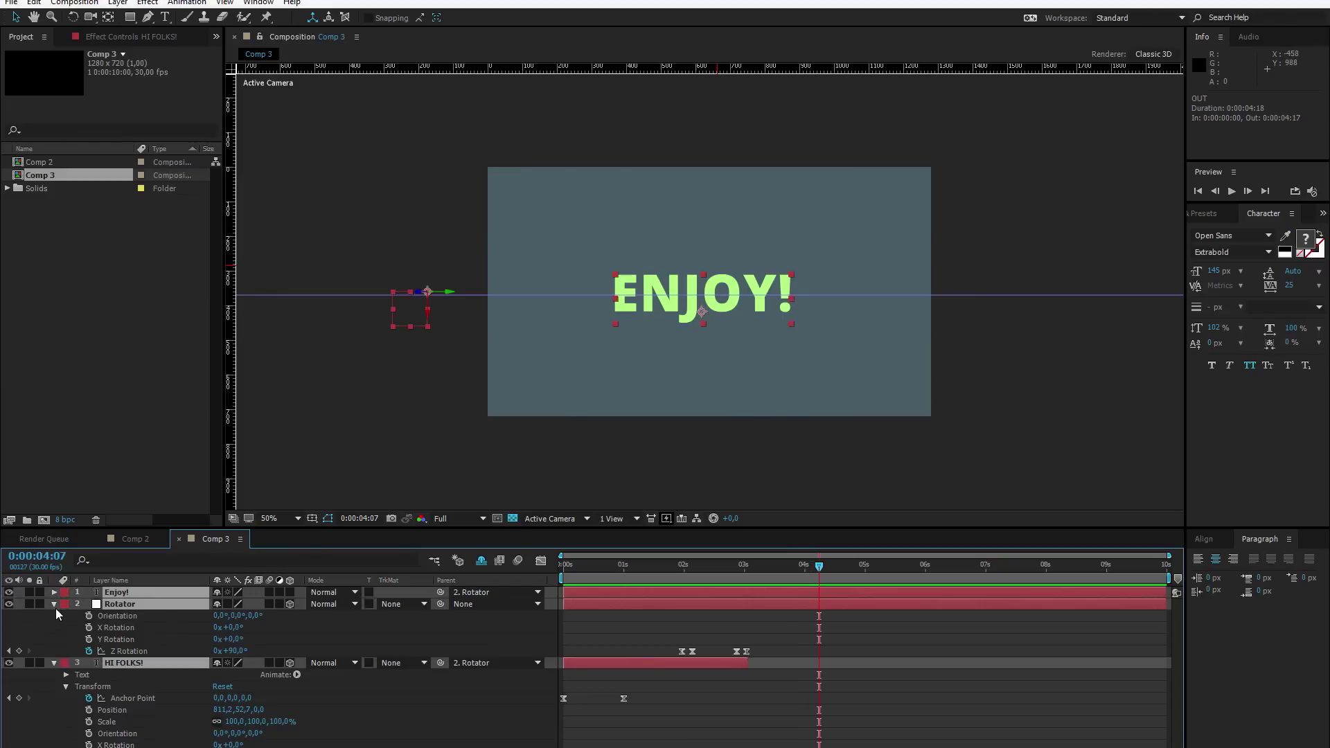
click(54, 604)
click(140, 654)
right_click(140, 654)
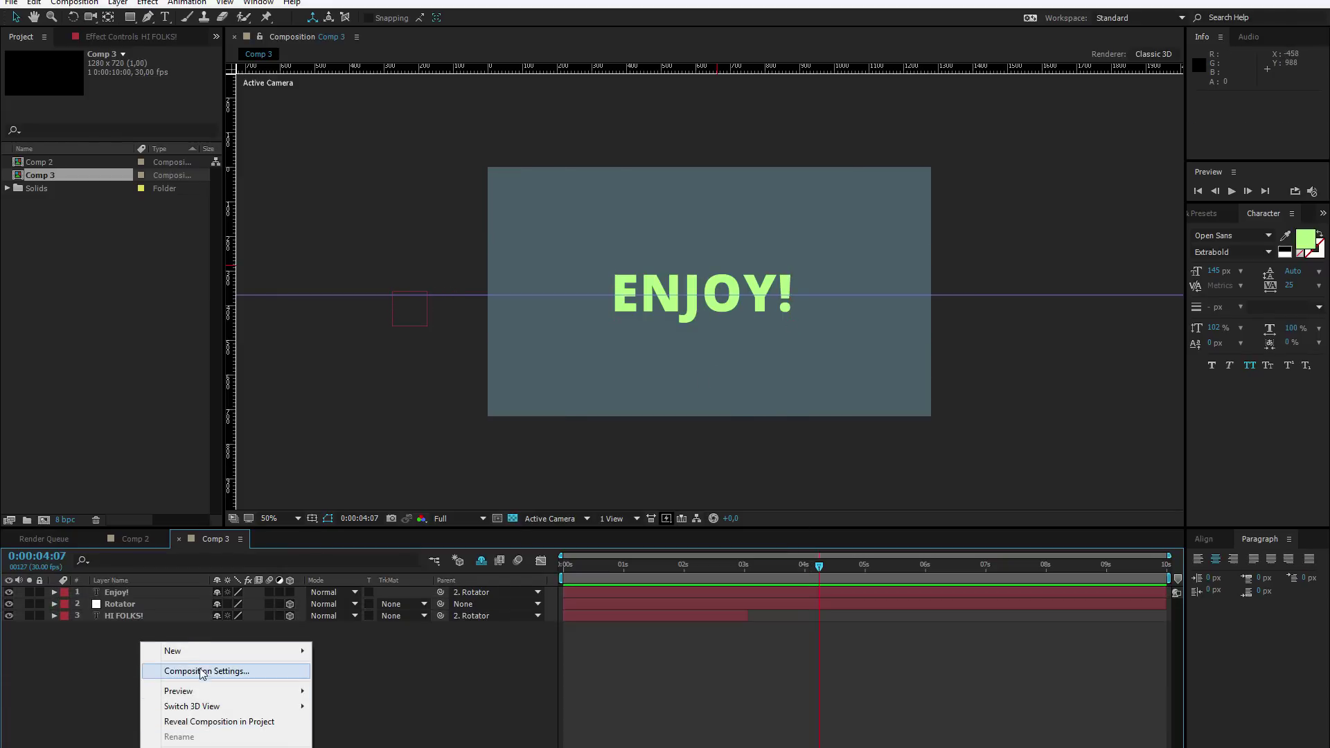
mouse_move(197, 654)
click(400, 731)
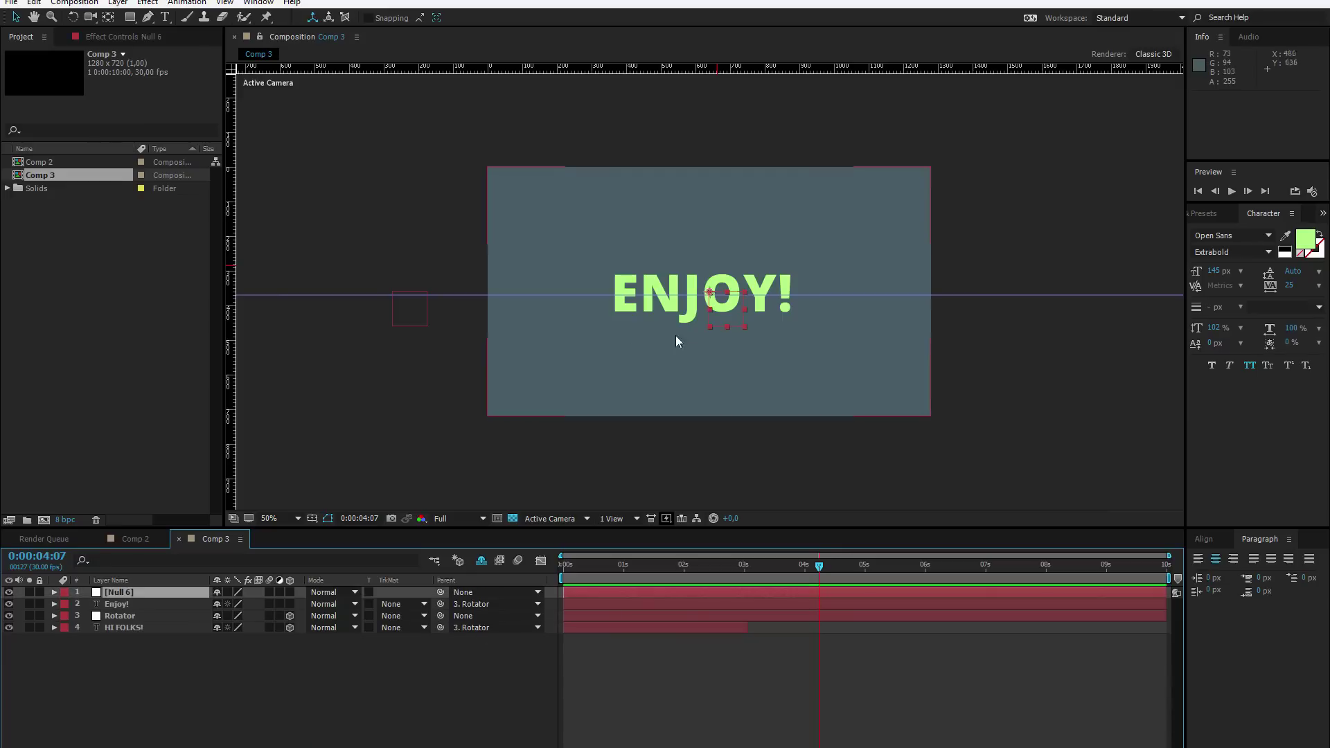
Move the null right of the frame, rename it OUT, and start it near 0:00:04:26.
drag(719, 311, 972, 309)
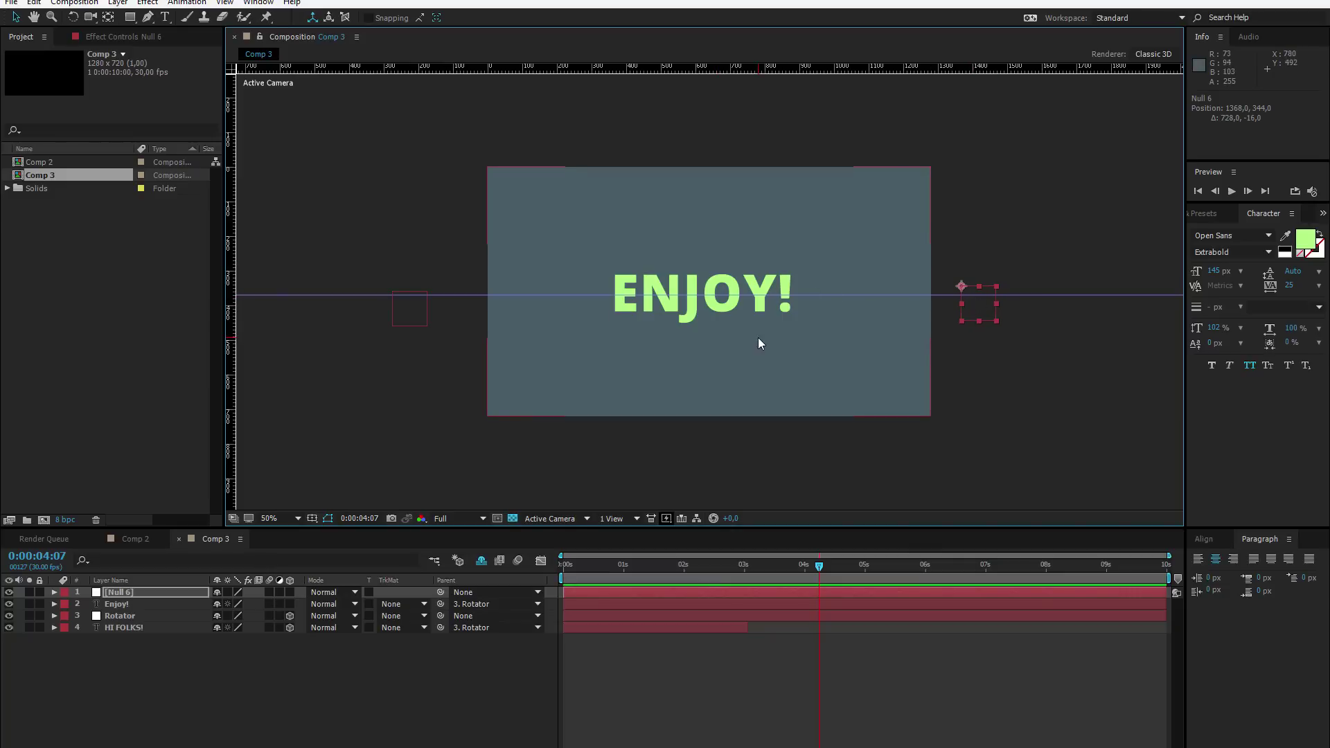
click(121, 592)
key(Return)
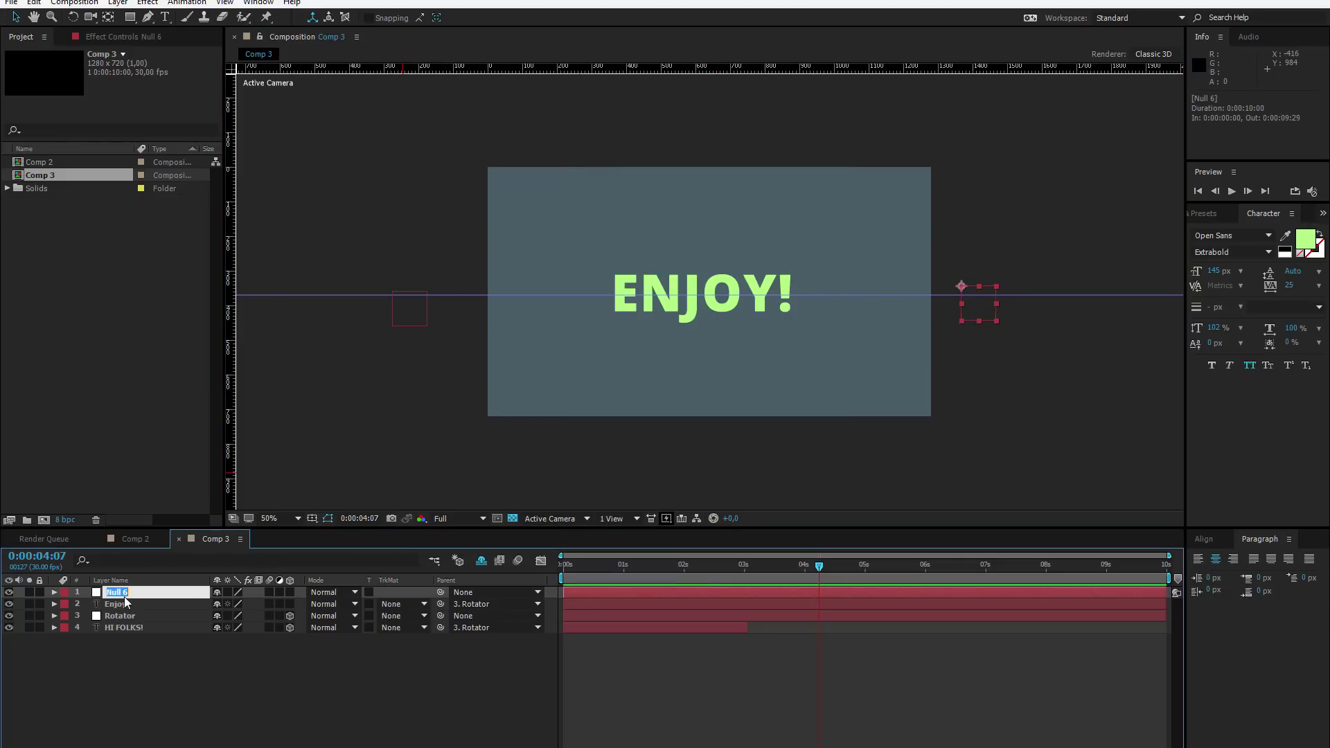
key(Return)
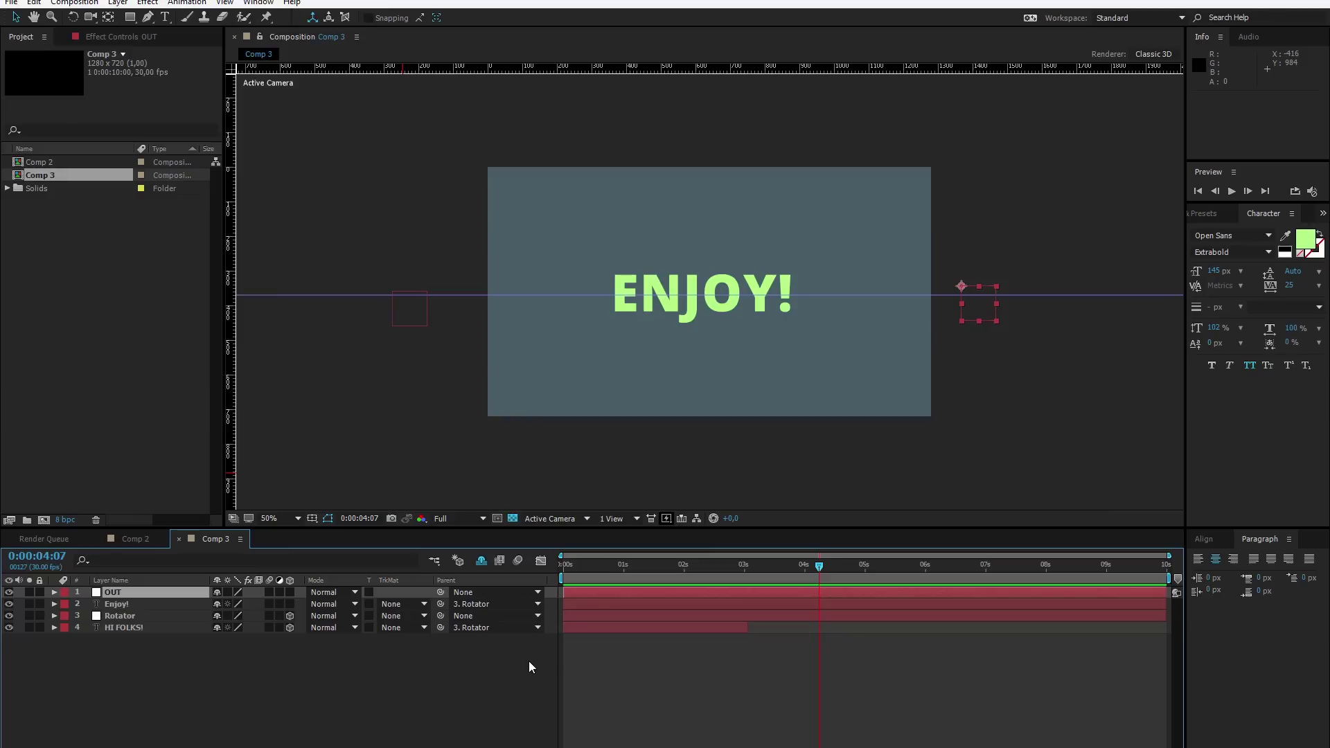
drag(563, 592, 571, 592)
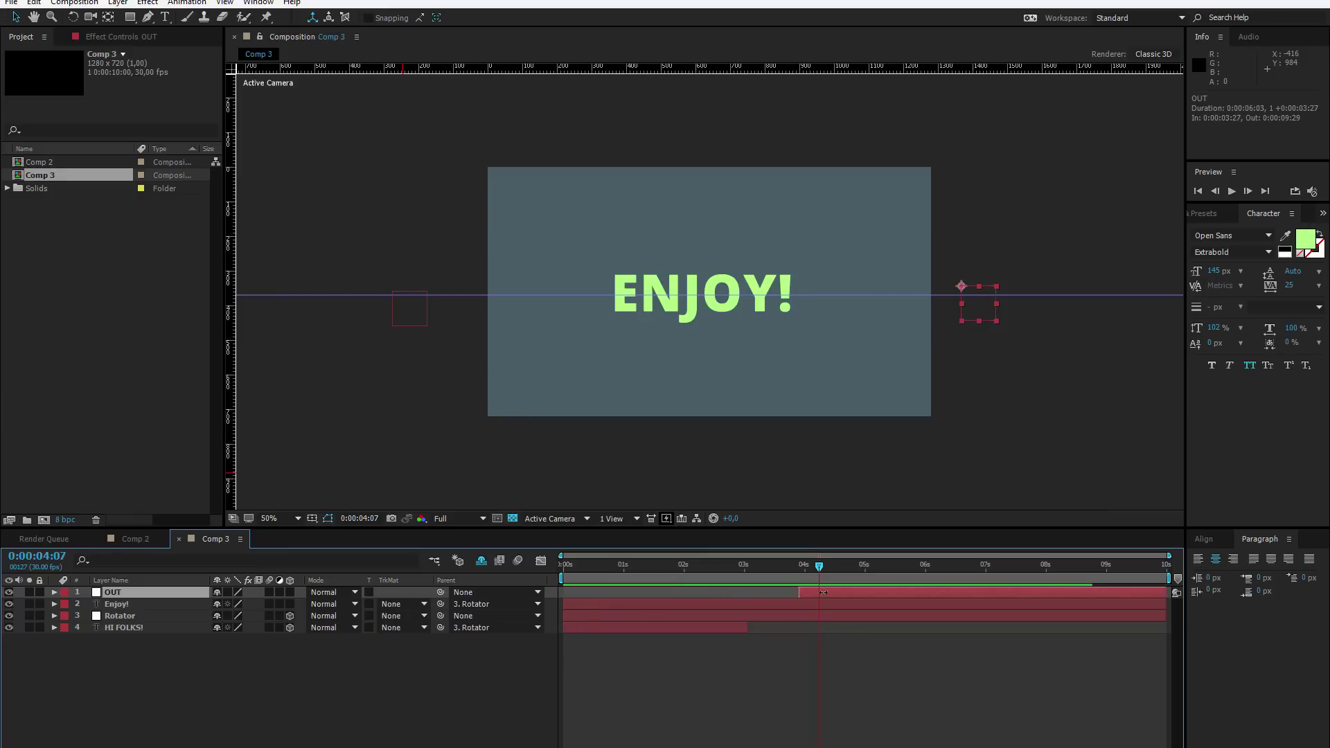
drag(829, 592, 863, 576)
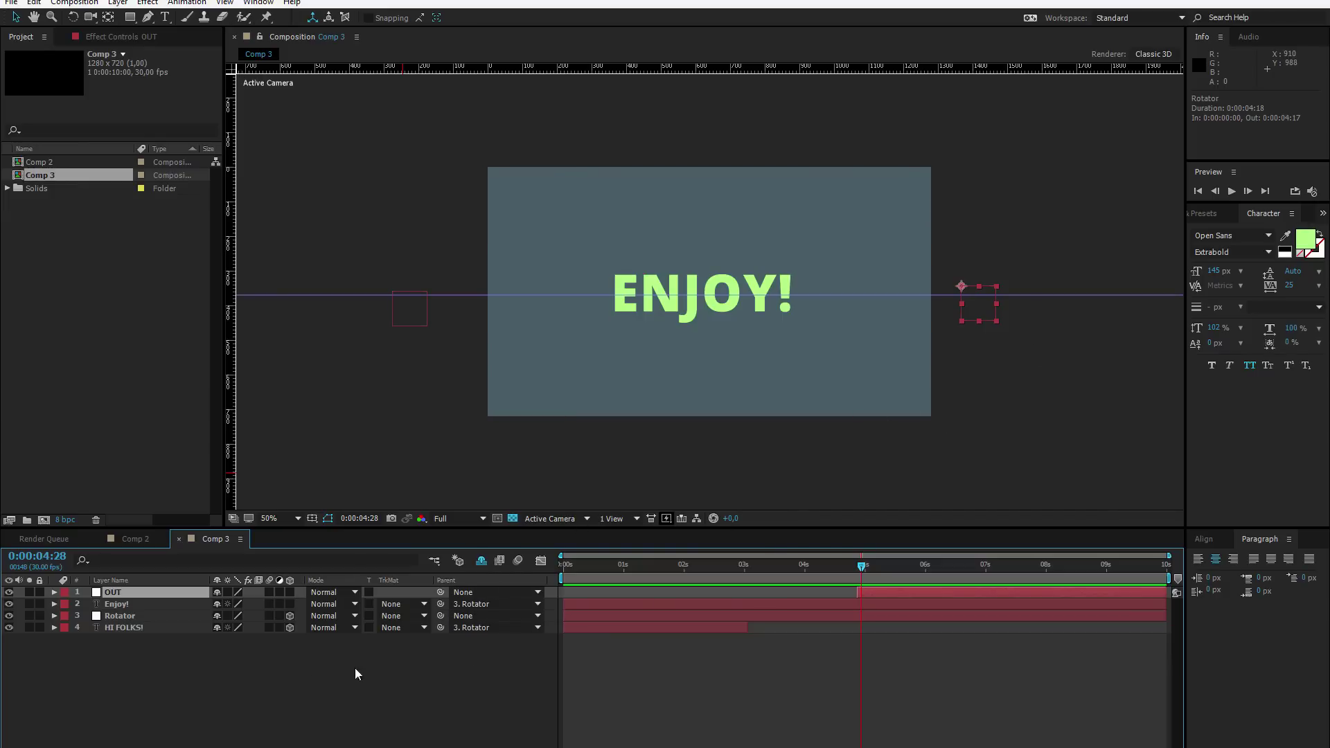
Parent the Rotator layer to 1. OUT using the pick whip.
click(122, 618)
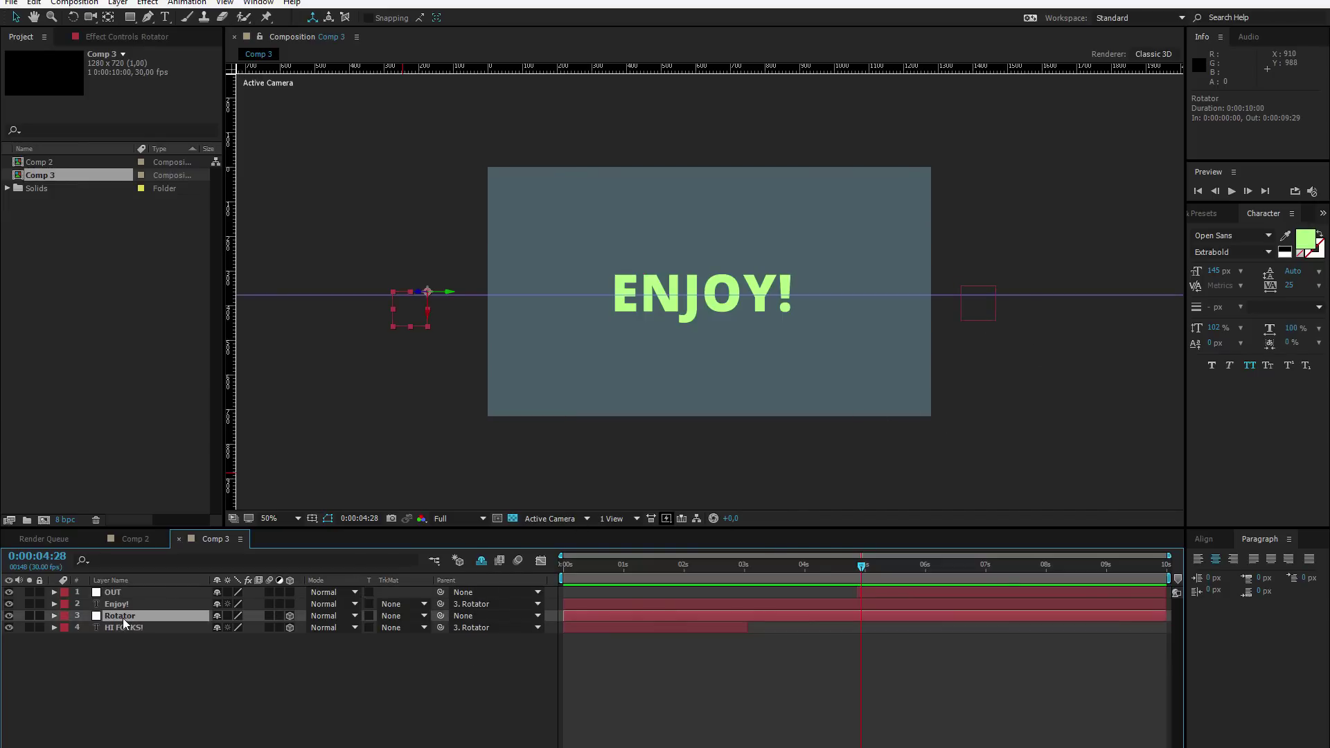
drag(441, 616, 119, 592)
click(119, 592)
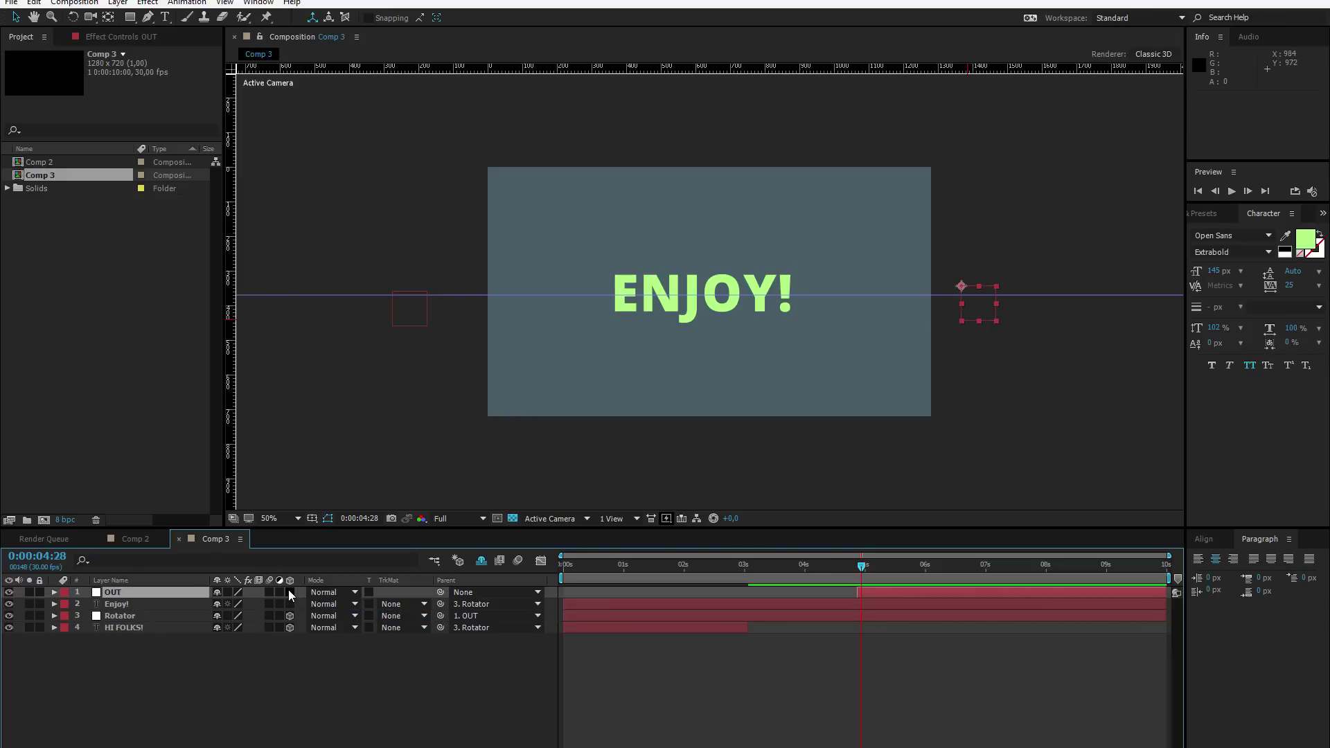
Show OUT's rotation properties and set a starting Y Rotation keyframe at 0°.
click(128, 592)
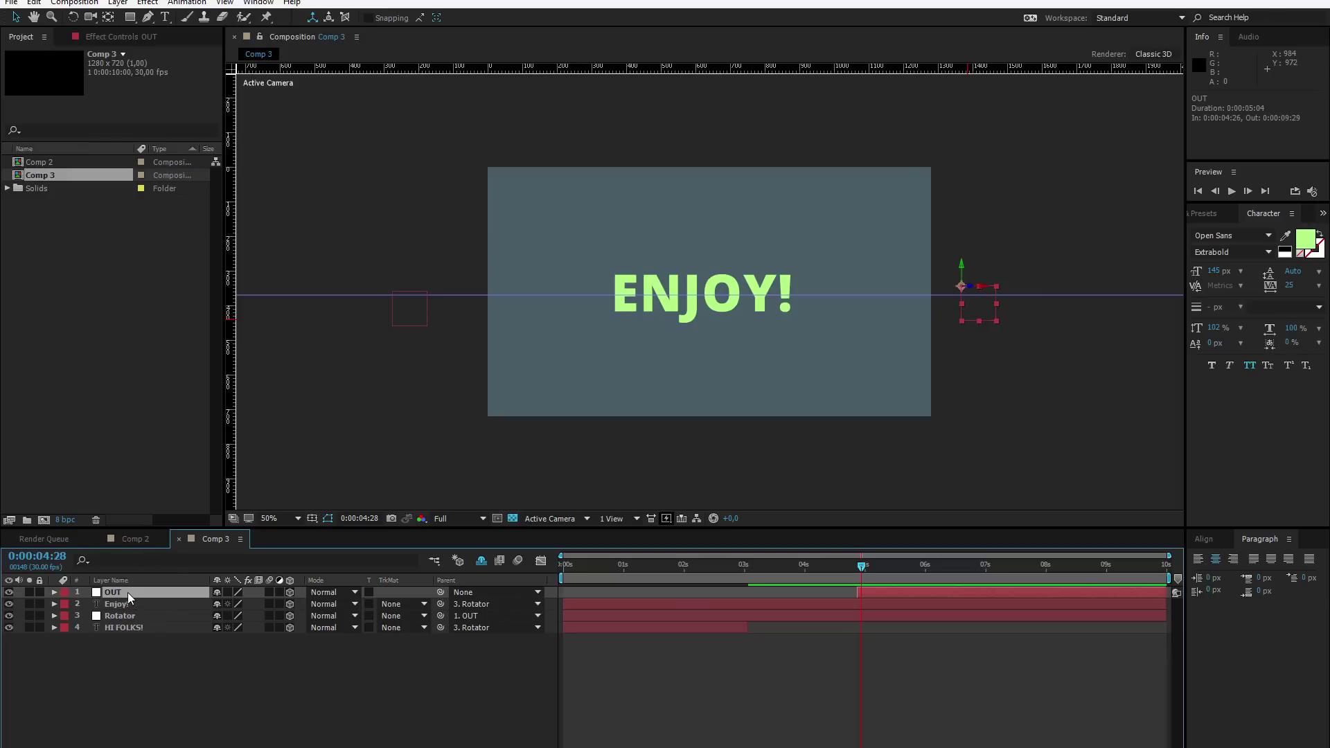
key(r)
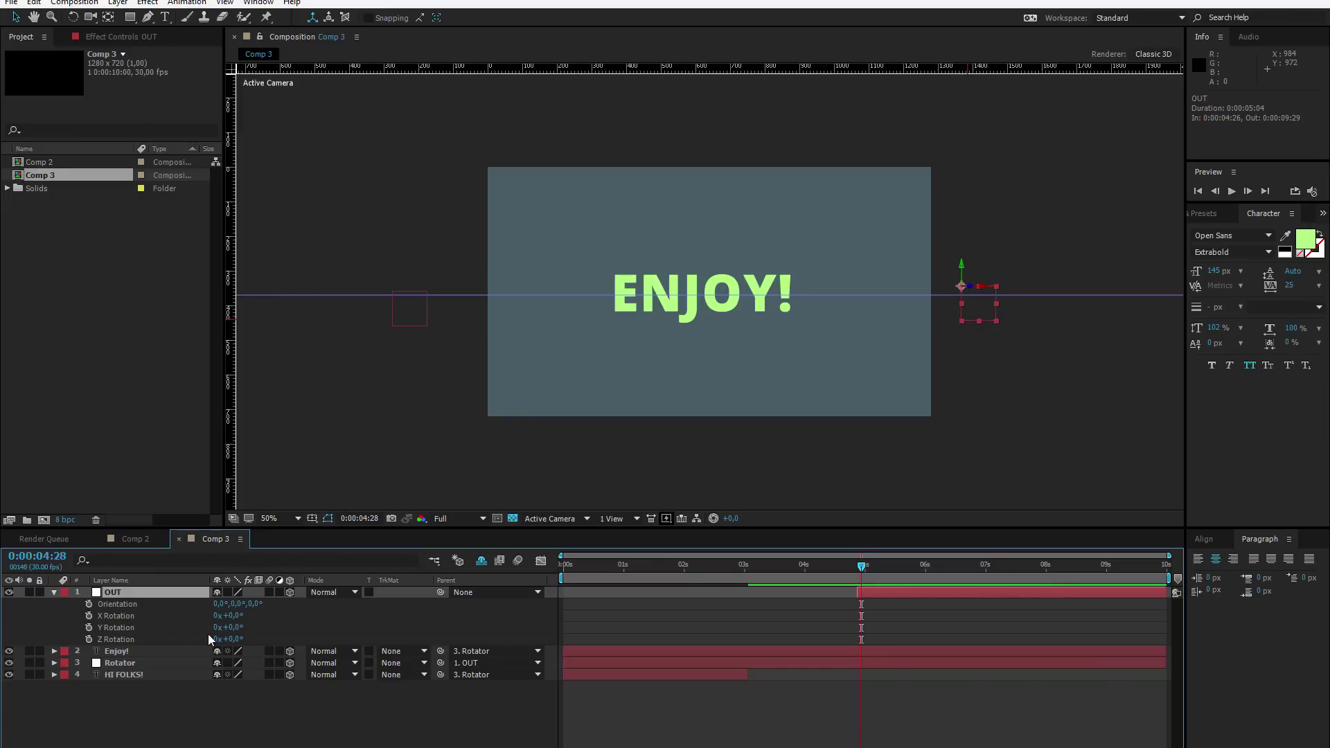
mouse_move(228, 639)
mouse_down()
mouse_move(300, 635)
mouse_move(234, 627)
mouse_up()
key(ctrl+z)
click(228, 626)
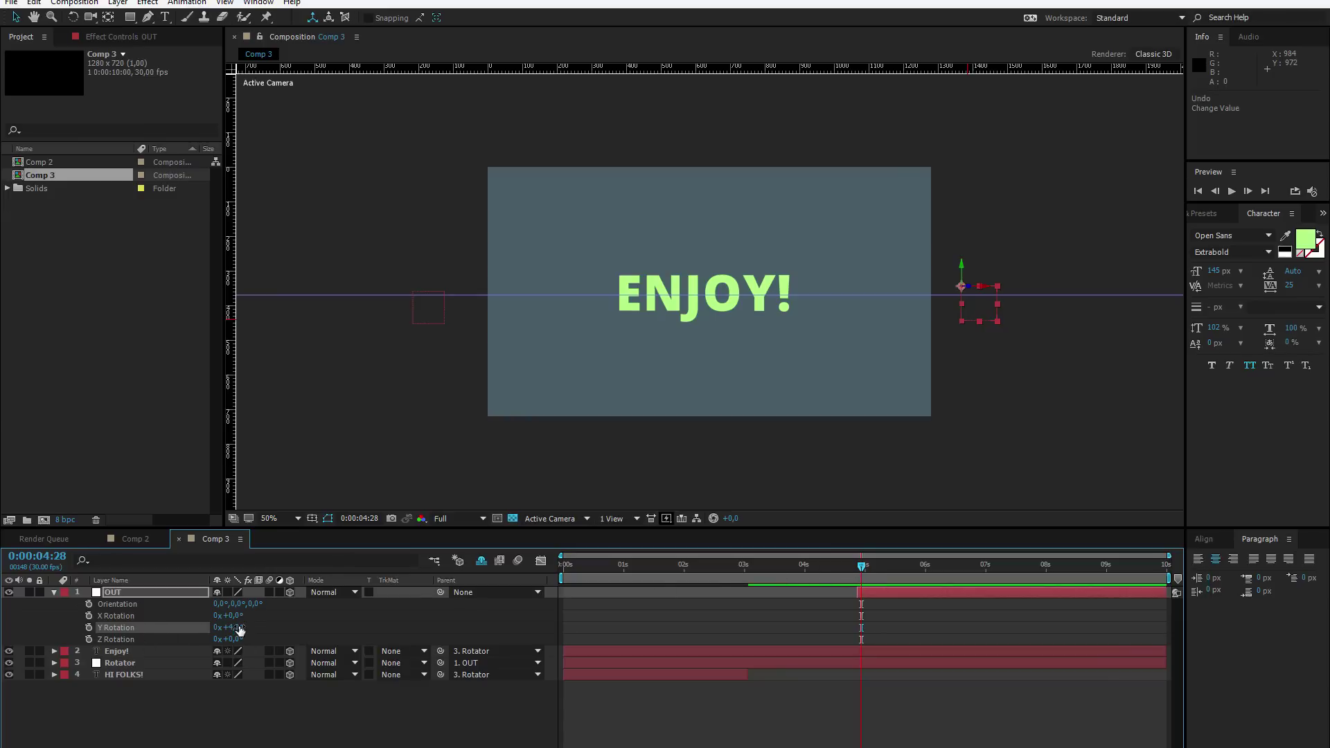
key(ctrl+z)
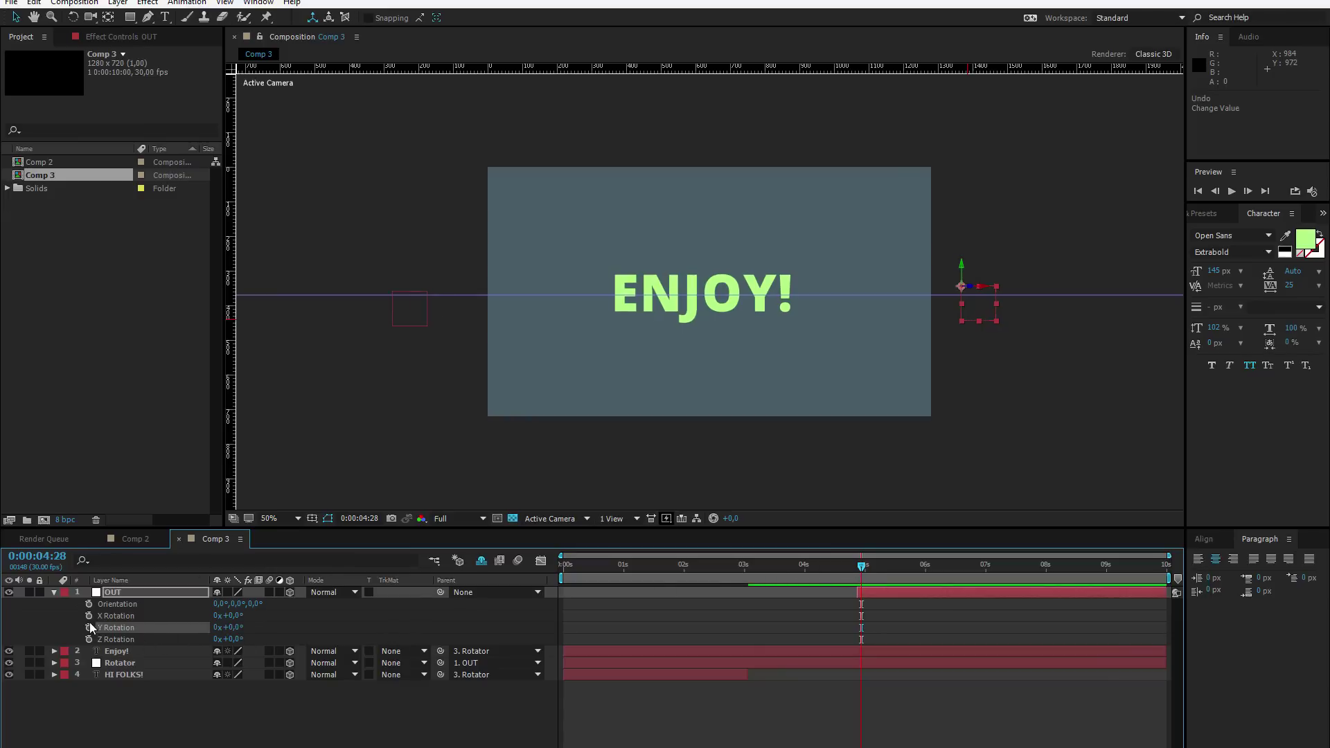
click(89, 626)
Keyframe OUT's Y Rotation to 23° at 0:00:05:12 and -69° at 0:00:06:17.
drag(863, 569, 887, 571)
mouse_move(229, 629)
mouse_down()
mouse_move(246, 628)
mouse_move(234, 629)
mouse_up()
drag(904, 570, 959, 576)
drag(238, 629, 187, 633)
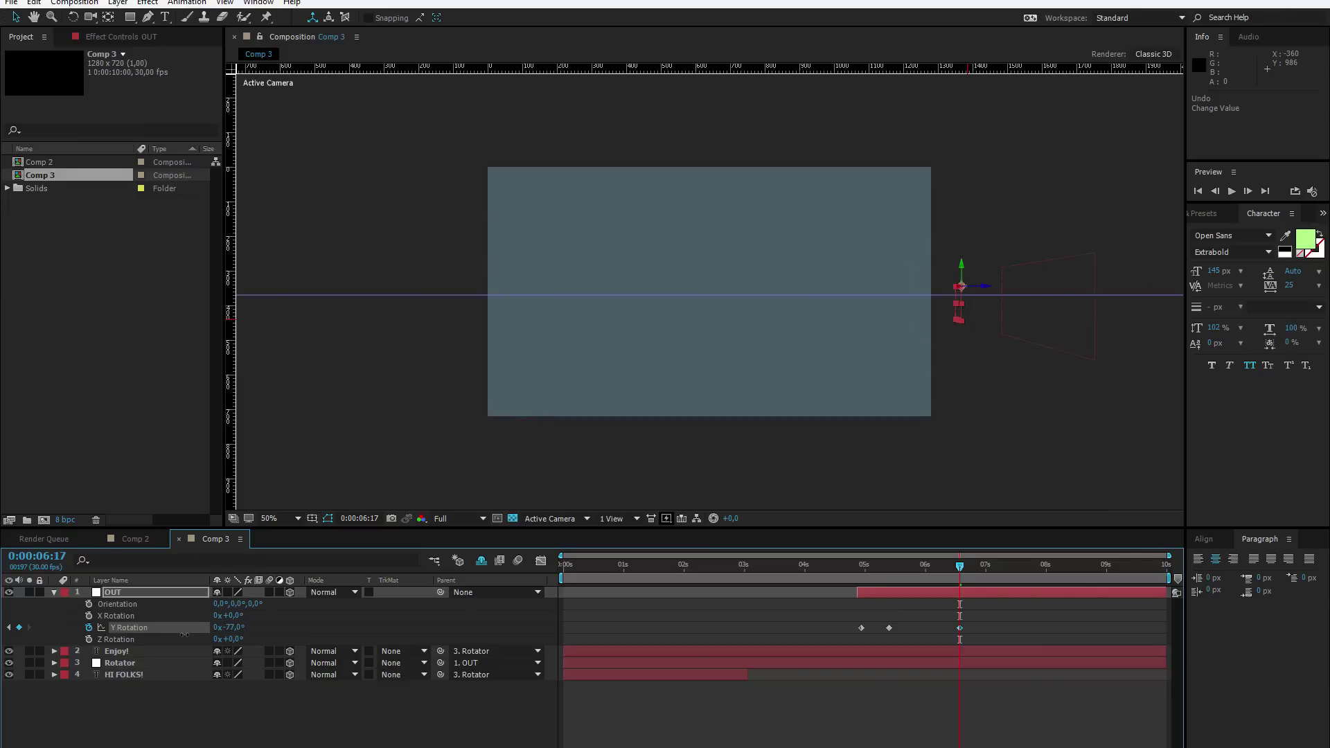
Apply Easy Ease to OUT's Y Rotation keyframes.
drag(931, 622, 846, 632)
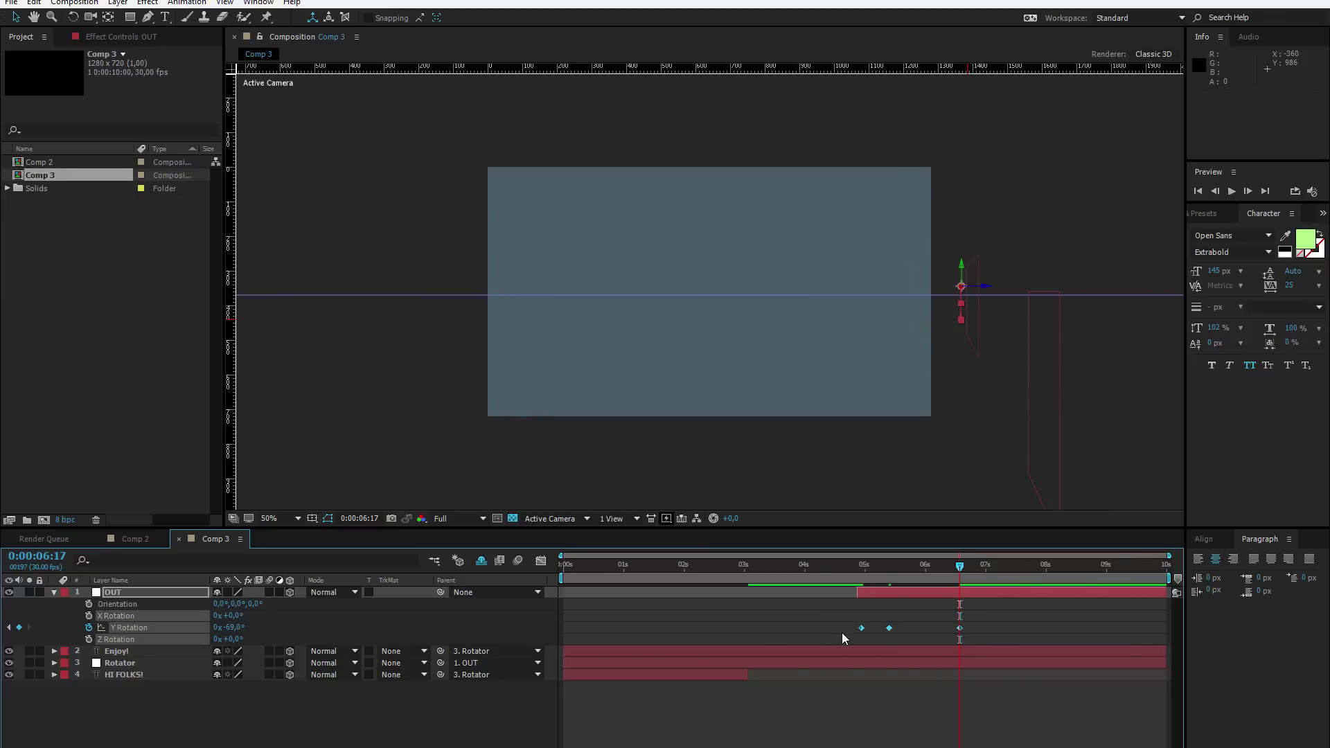
right_click(862, 627)
mouse_move(931, 621)
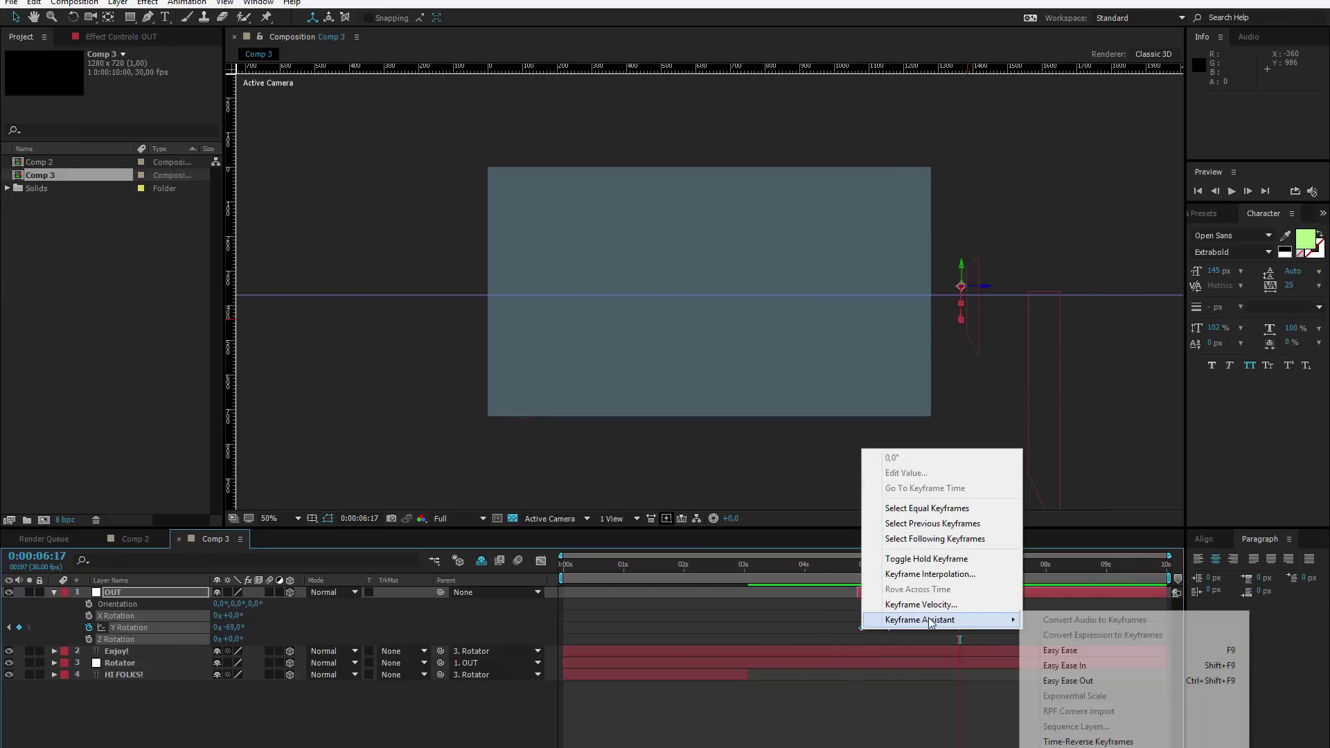
click(1066, 650)
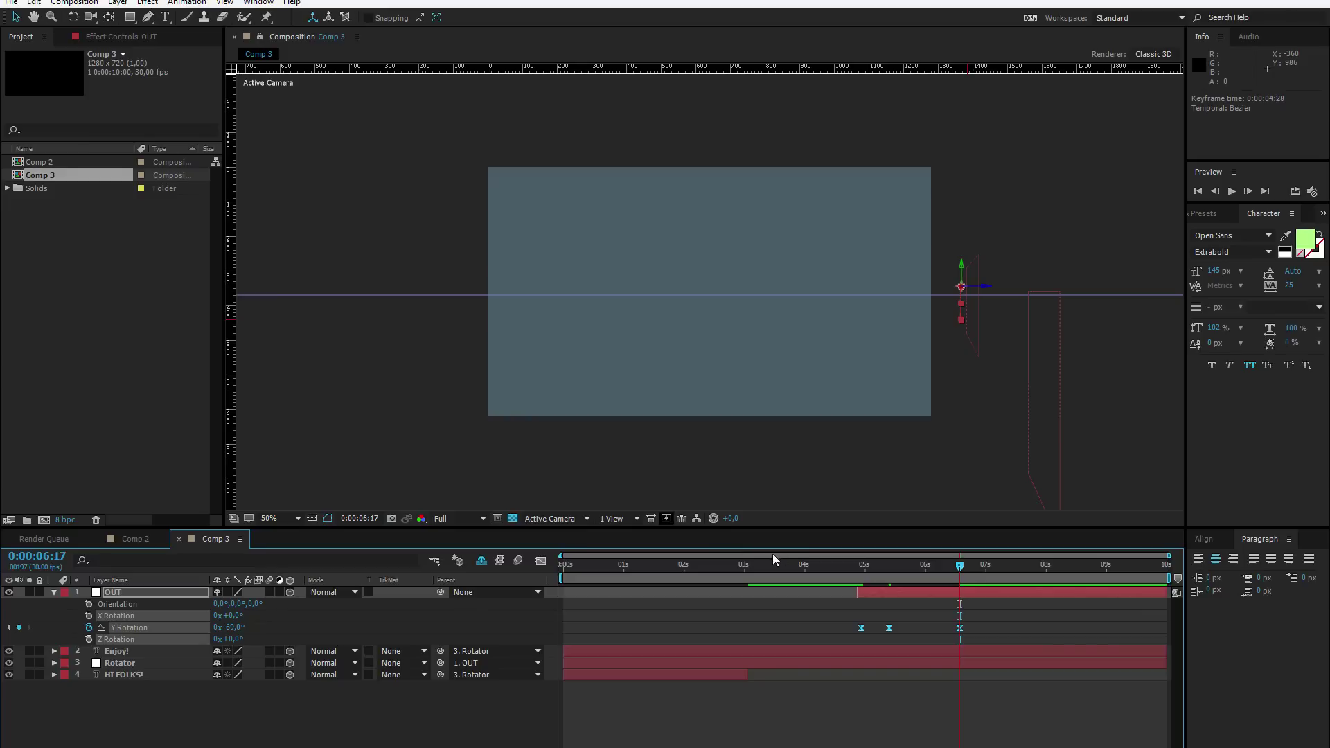
Move the middle and last Y Rotation keyframes earlier and preview the retimed animation.
drag(680, 563, 565, 565)
click(564, 605)
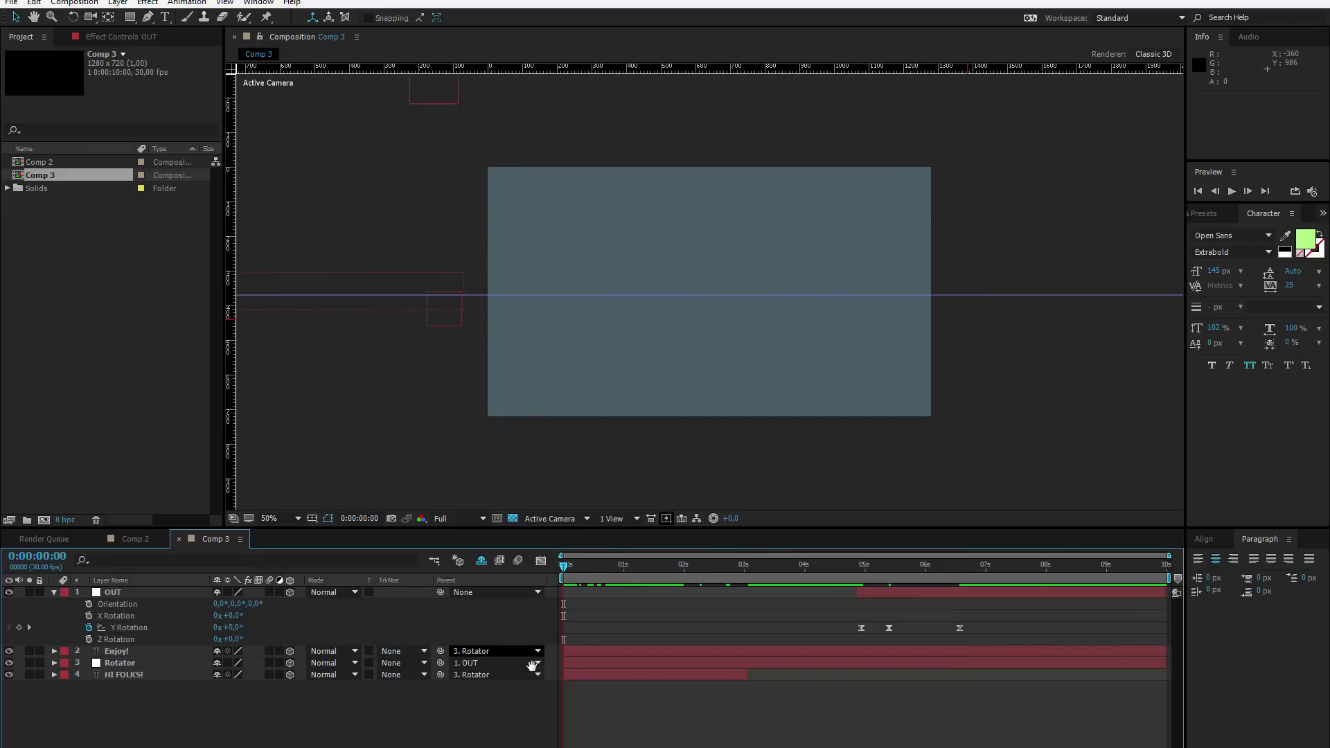
key(space)
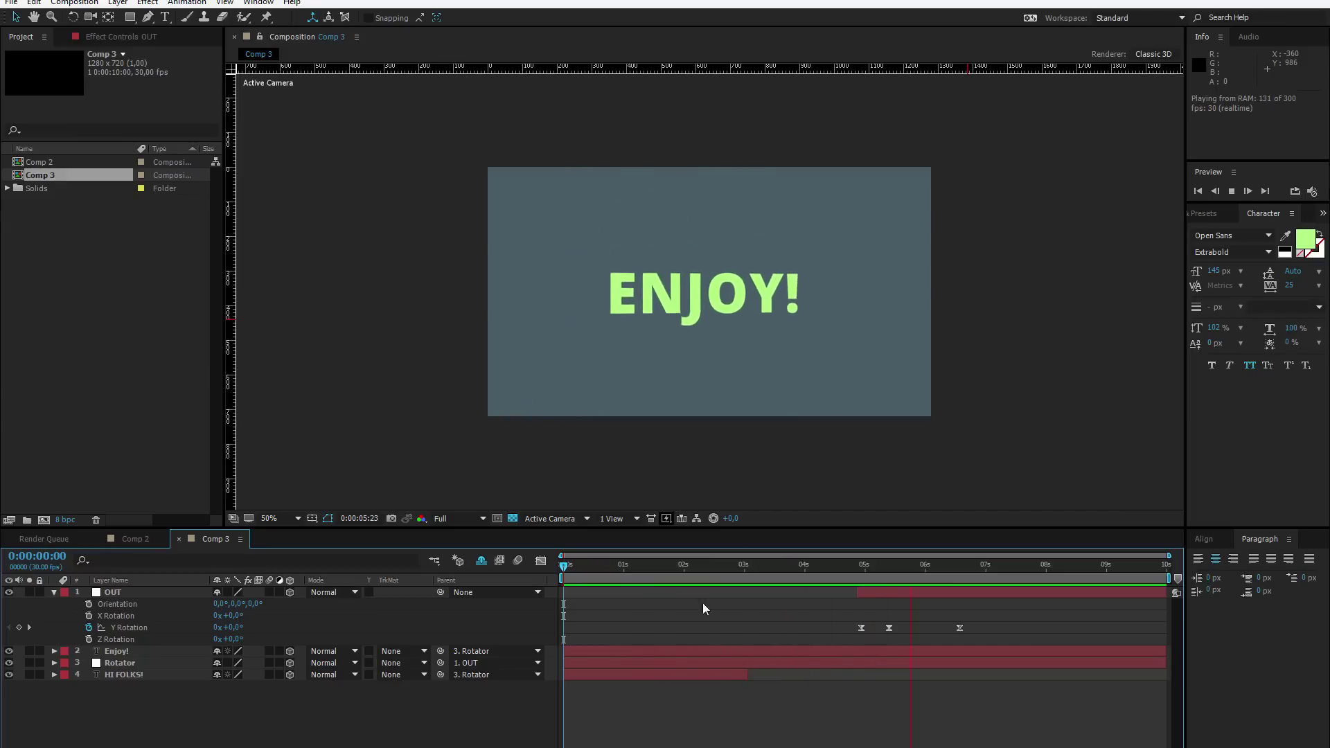
click(714, 564)
drag(725, 564, 852, 561)
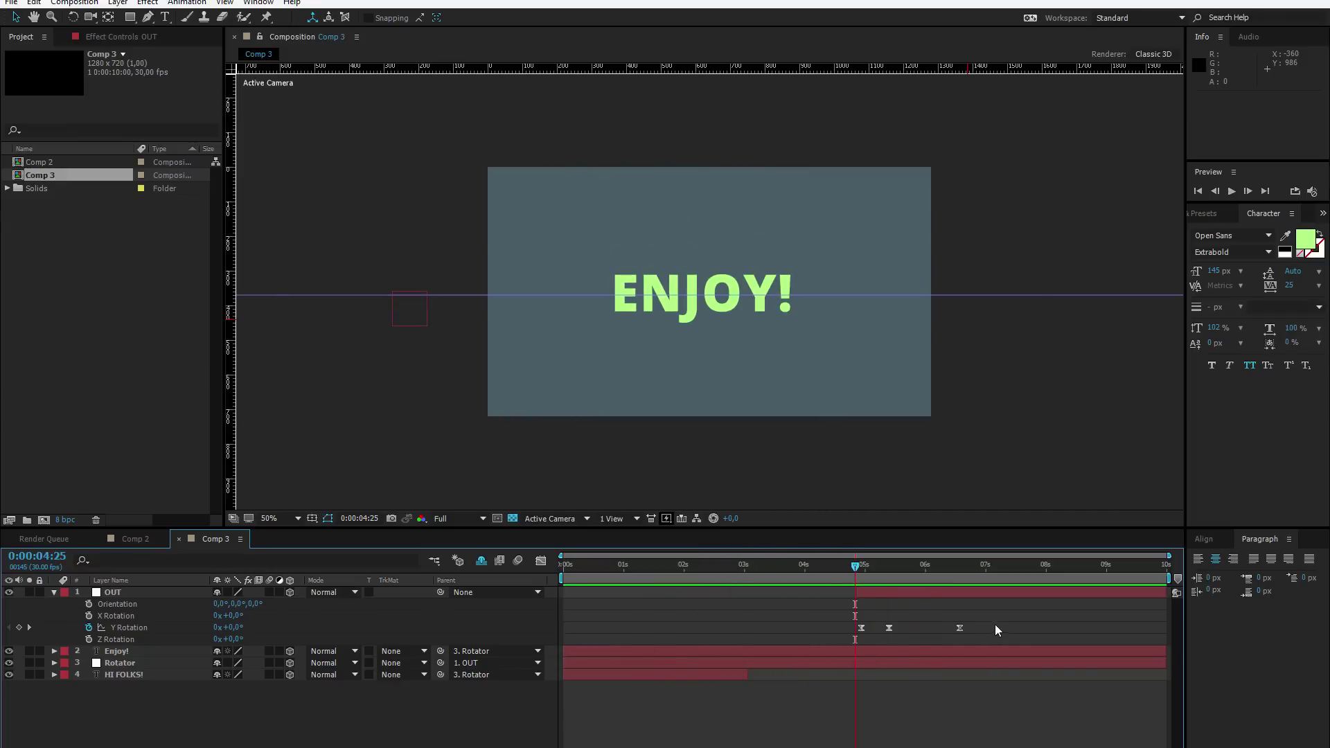
drag(888, 628, 855, 568)
click(915, 606)
key(space)
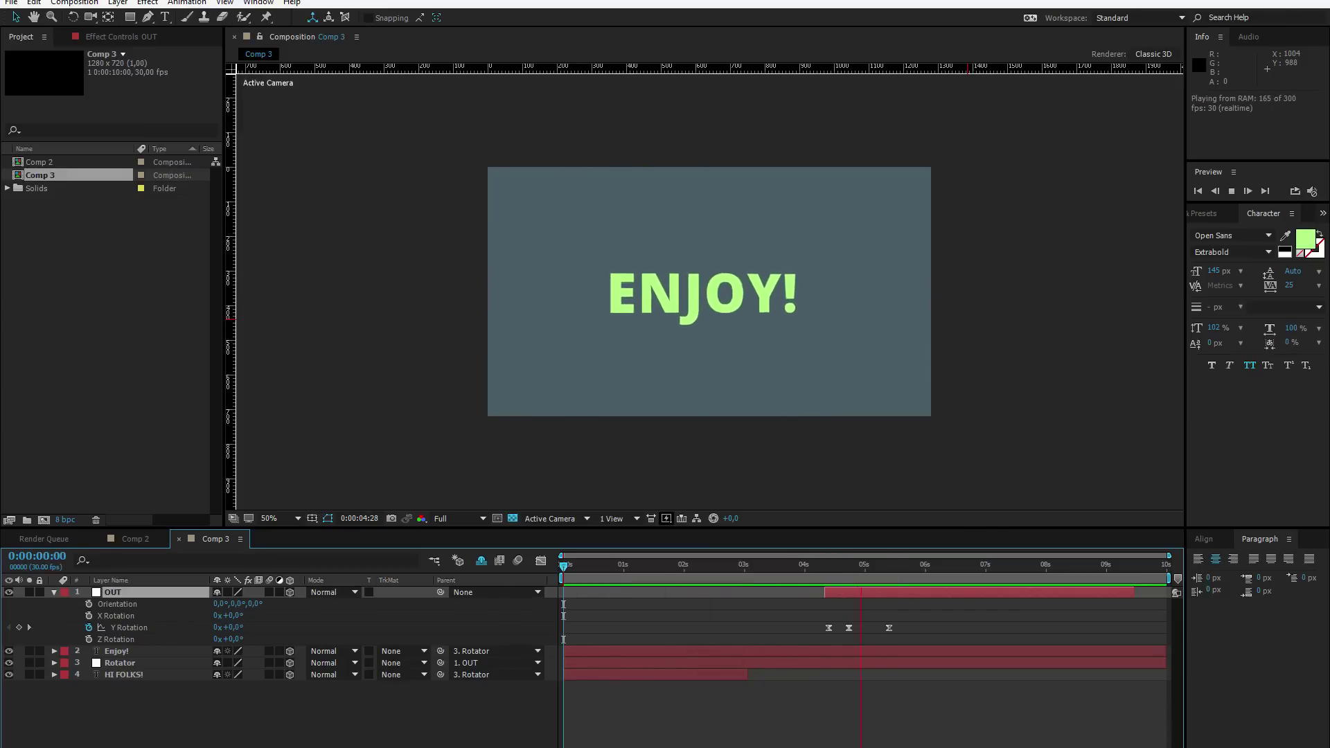
Turn on the Motion Blur switch for the Enjoy! and HI FOLKS! layers.
click(596, 548)
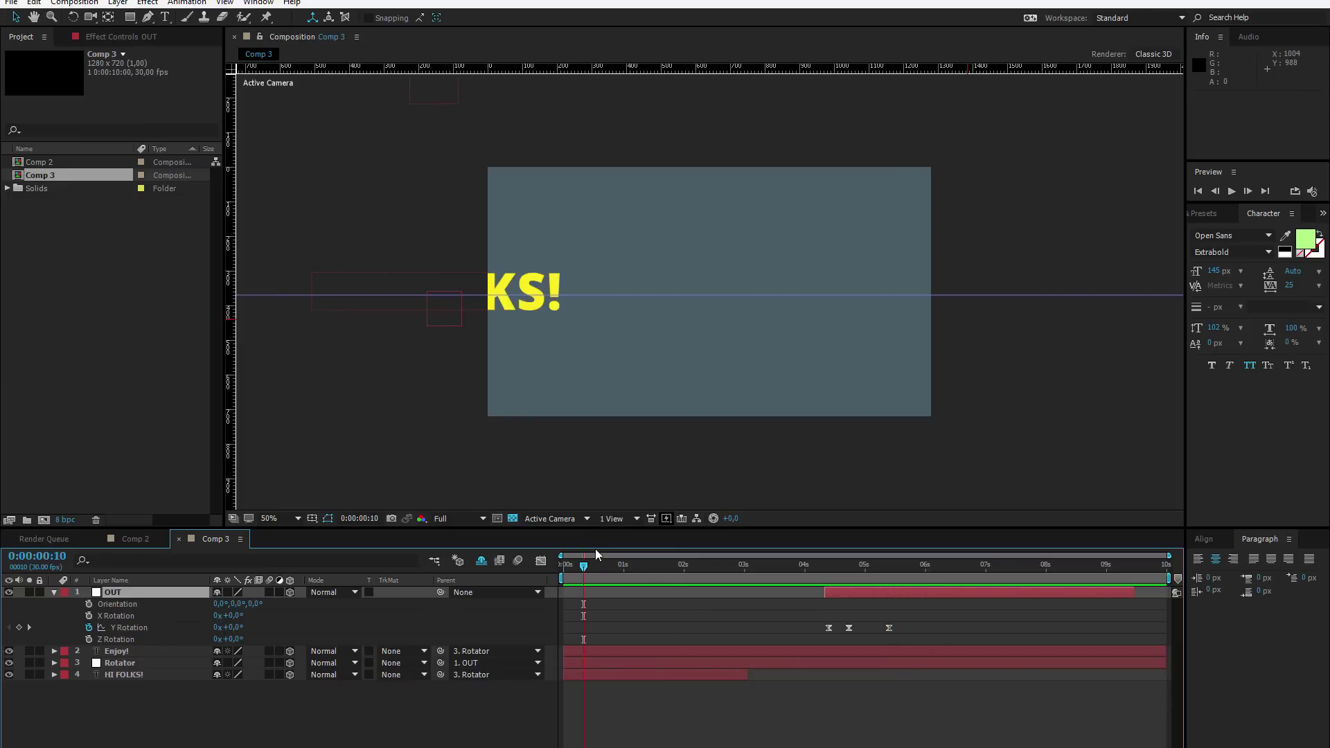
drag(598, 562, 654, 567)
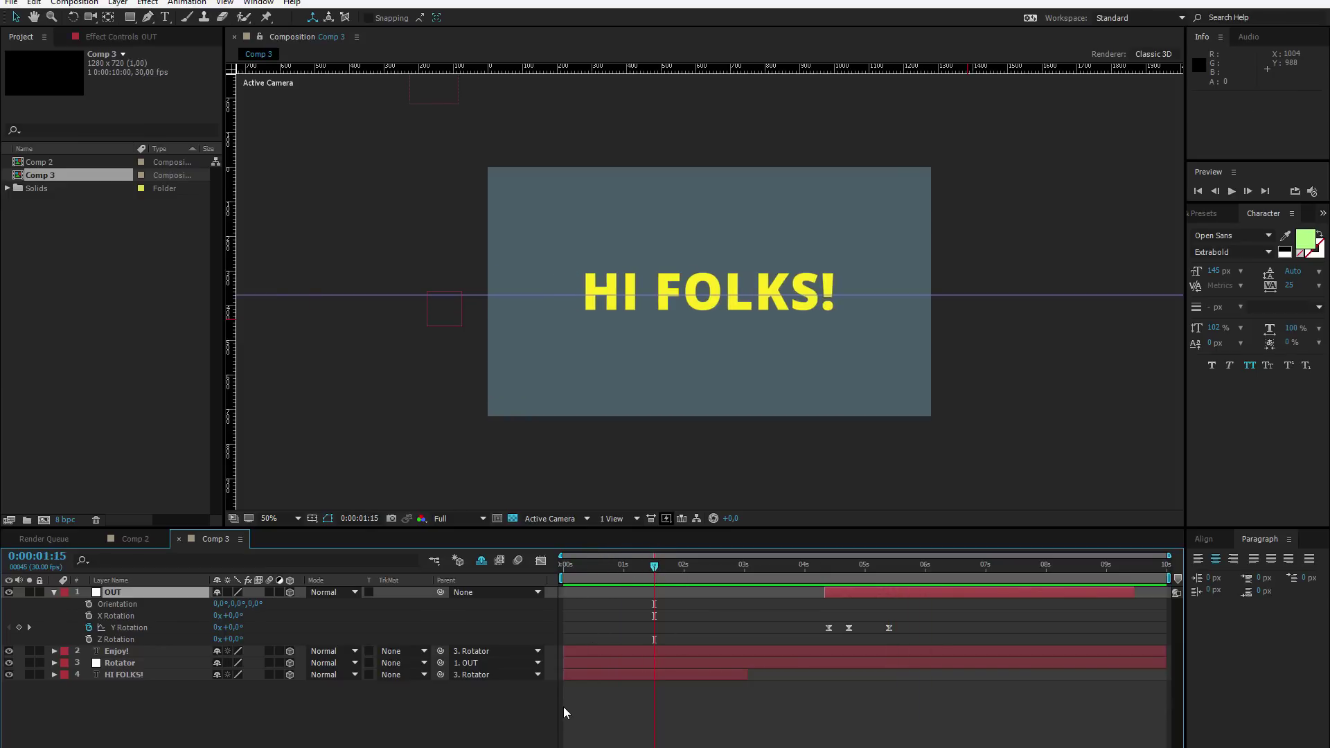
click(268, 653)
click(269, 676)
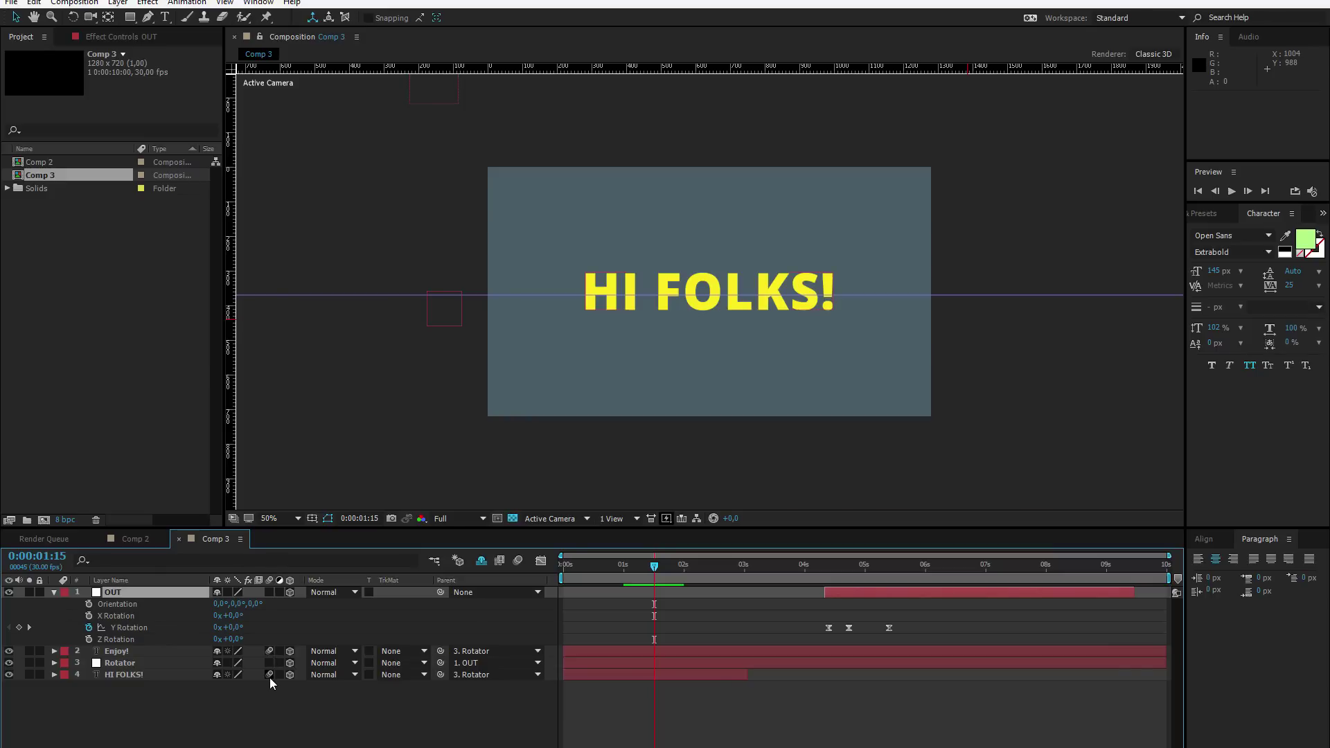
click(123, 652)
click(125, 674)
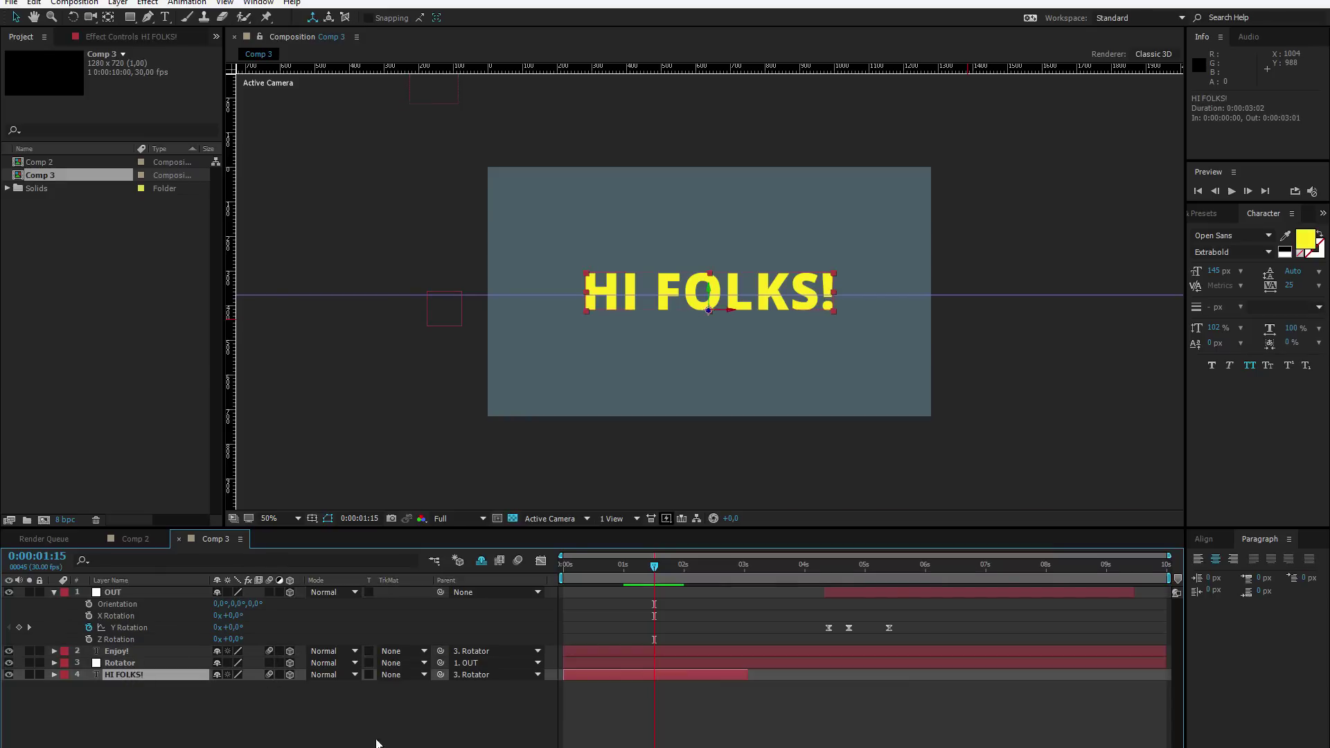
Enable composition motion blur and preview the blurred animation from the start.
click(518, 561)
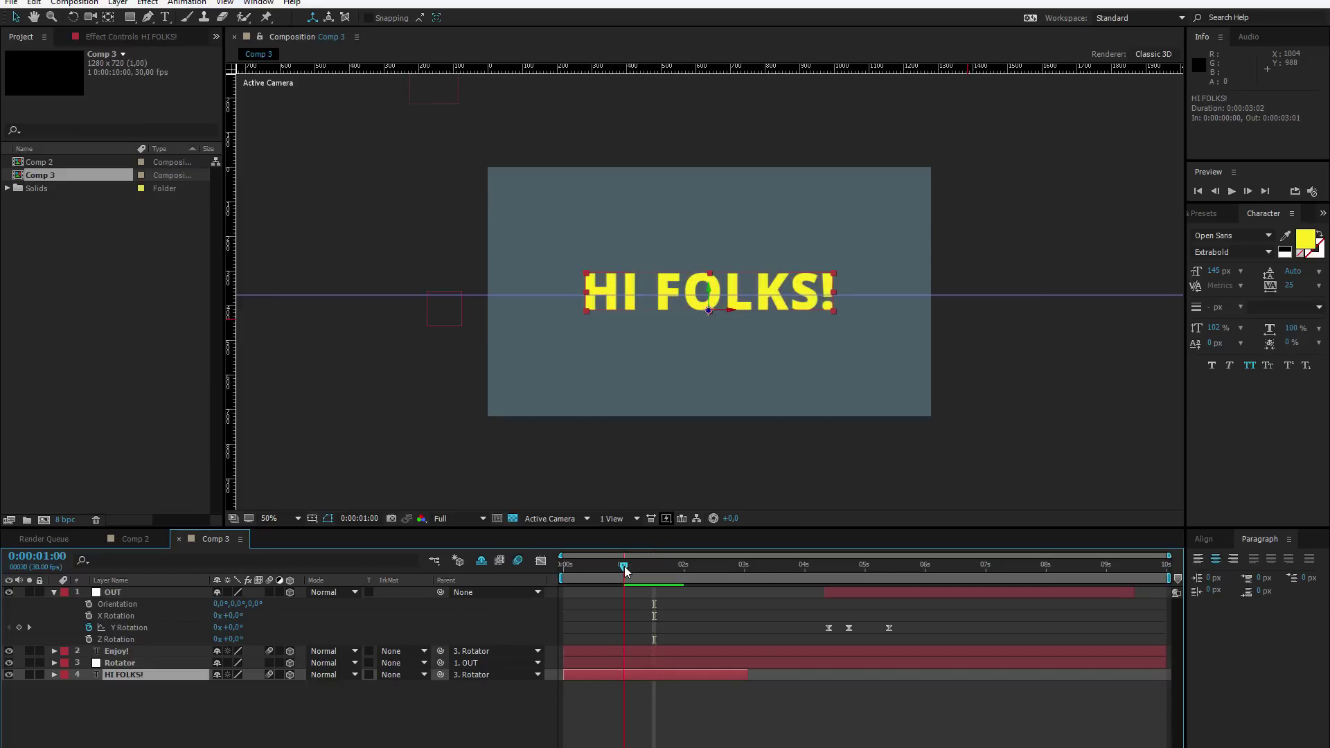
click(624, 566)
drag(625, 569, 563, 569)
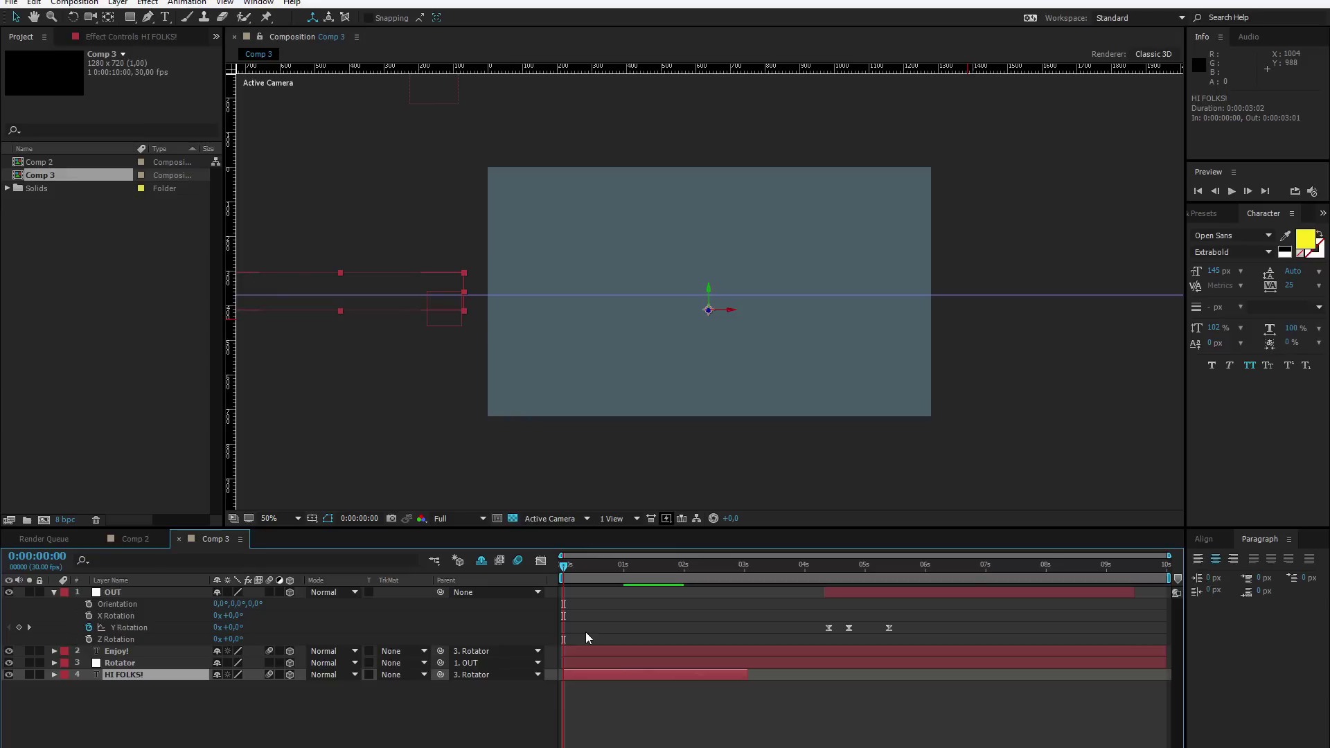
key(space)
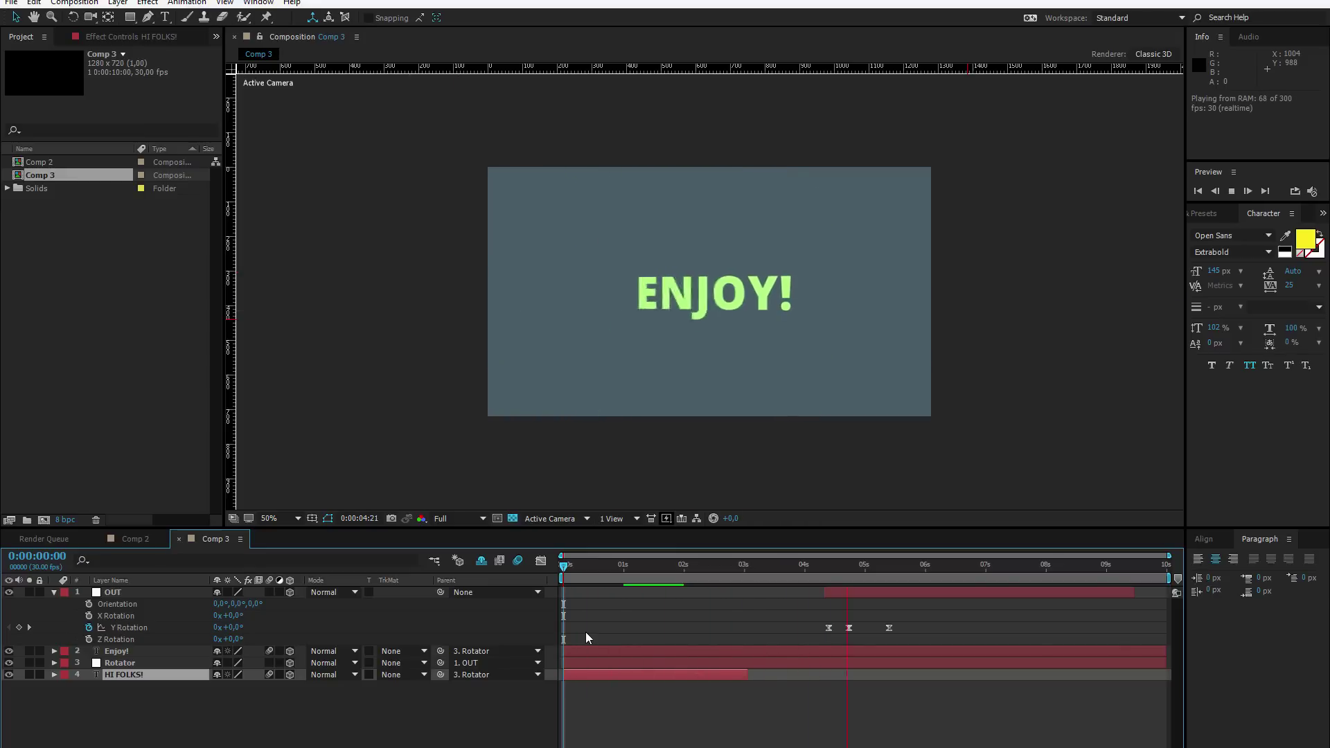
key(space)
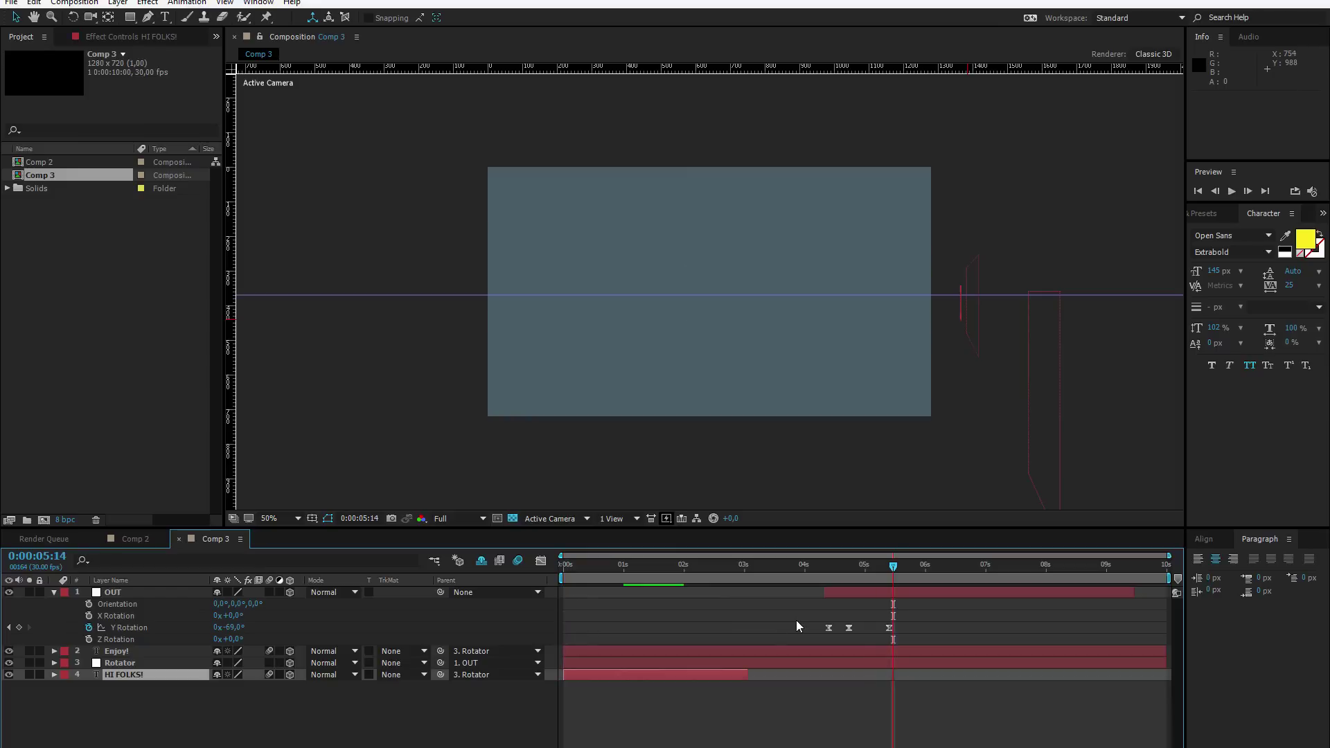
Shift Rotator's Z Rotation keyframes slightly earlier and set the 0:00:02:01 keyframe to +39°.
click(664, 565)
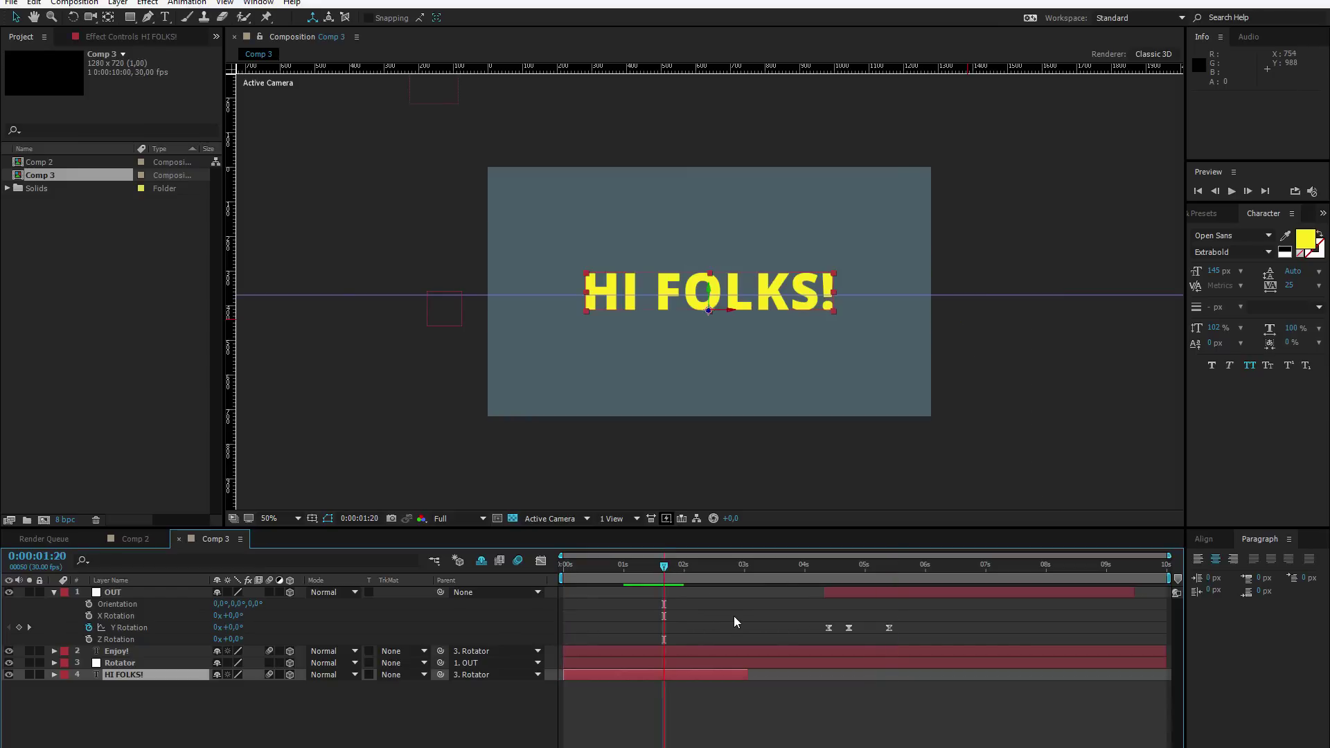
key(ctrl+a)
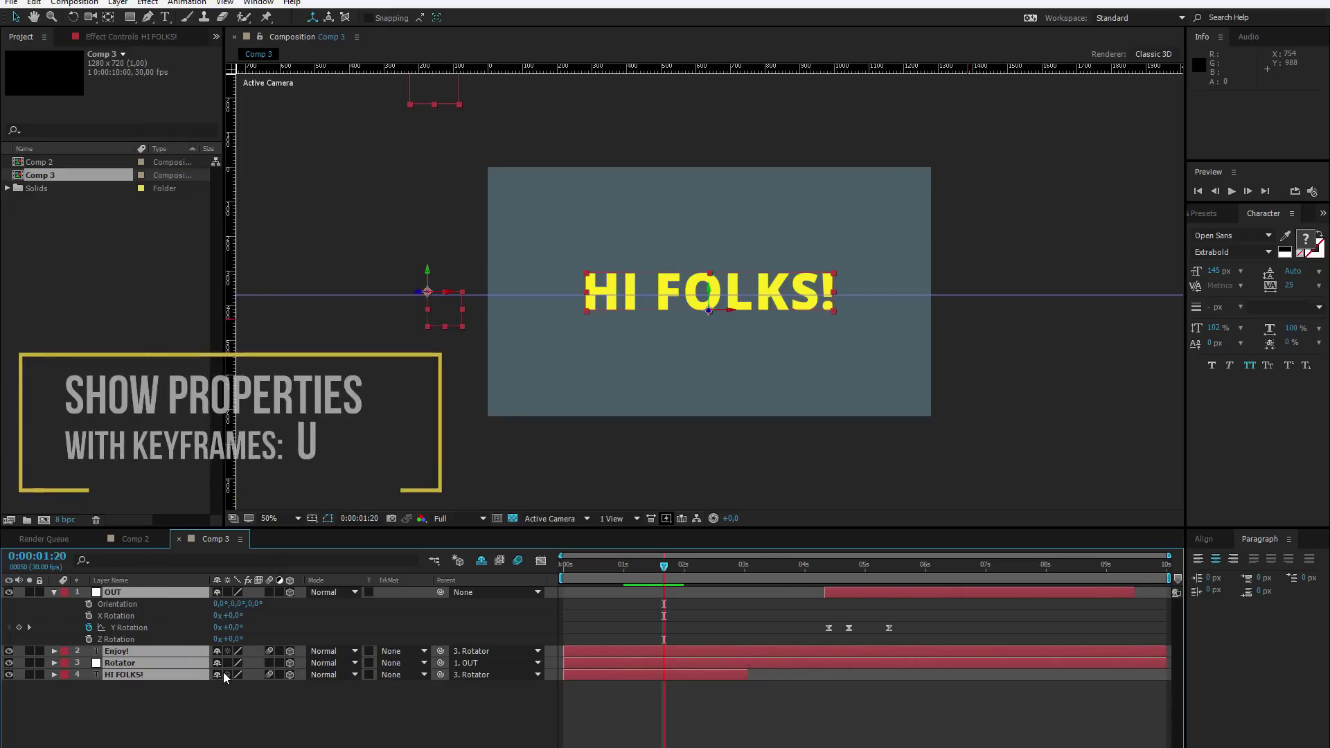
key(u)
key(u)
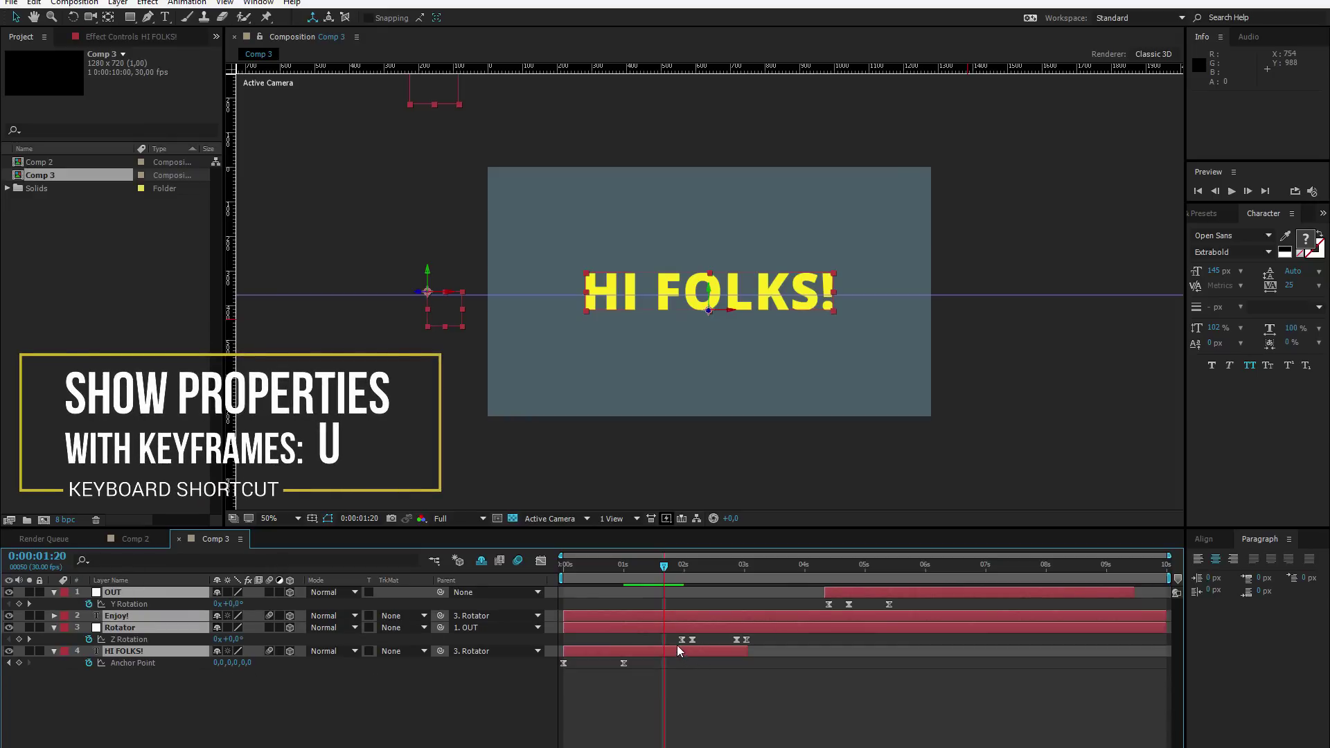
mouse_move(677, 646)
mouse_down()
mouse_move(700, 636)
mouse_move(687, 640)
mouse_up()
click(685, 564)
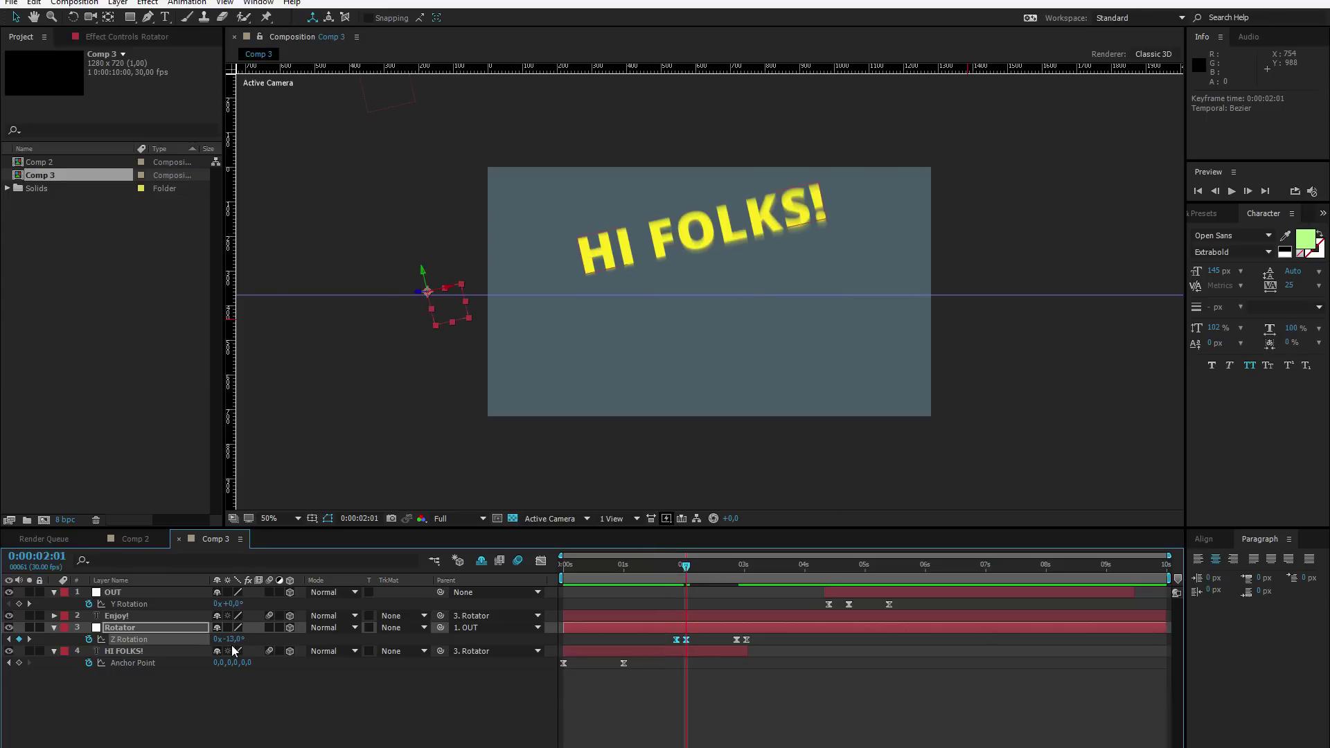
drag(233, 640, 270, 640)
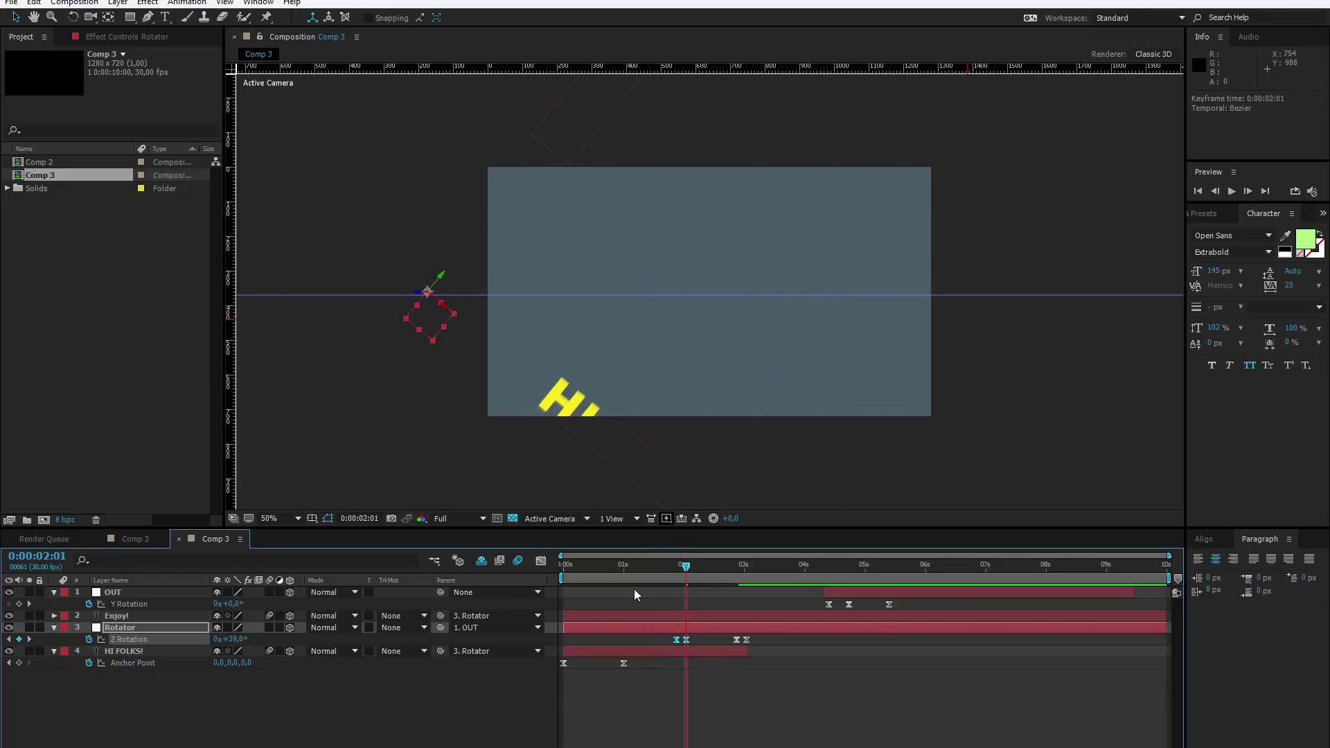